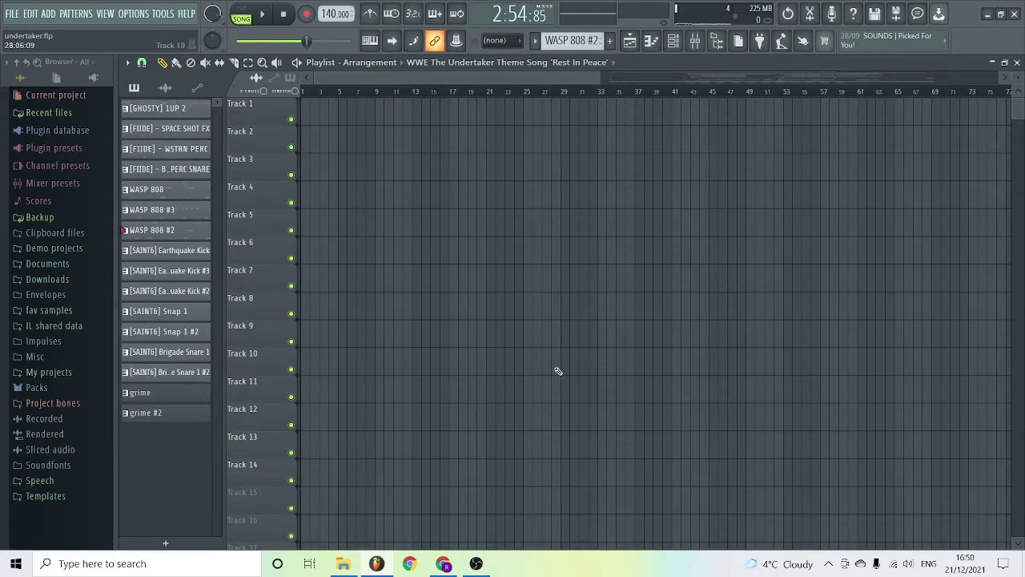
Switch to Chrome and play a few seconds of the WWE Undertaker theme song video, pausing it at 0:23
left_click(447, 565)
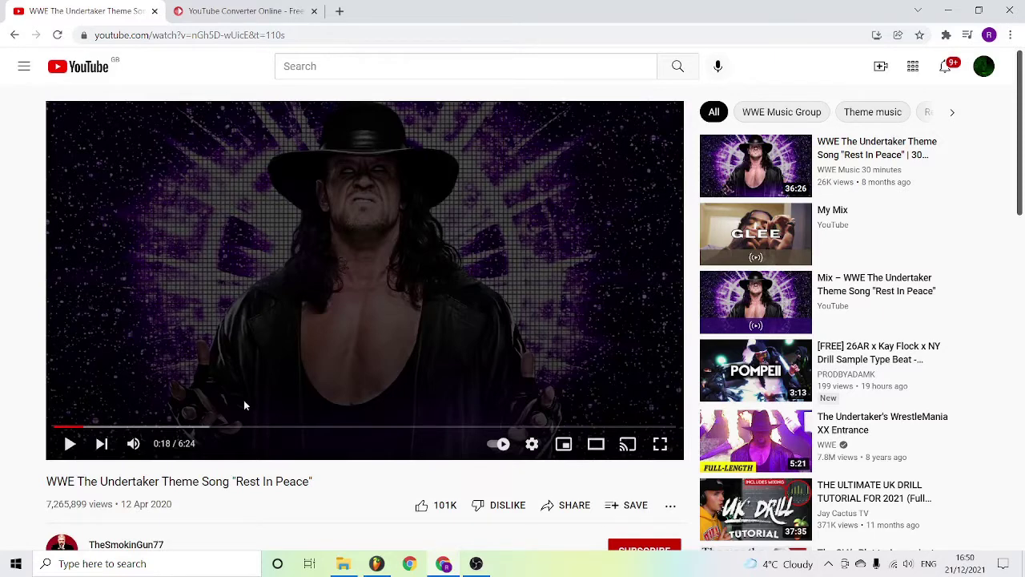
left_click(70, 445)
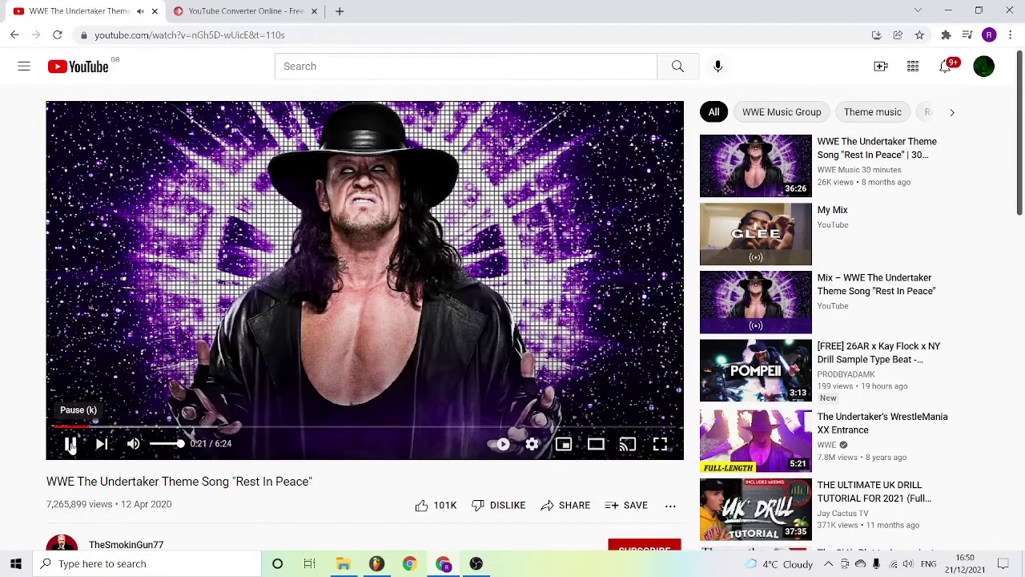
left_click(70, 445)
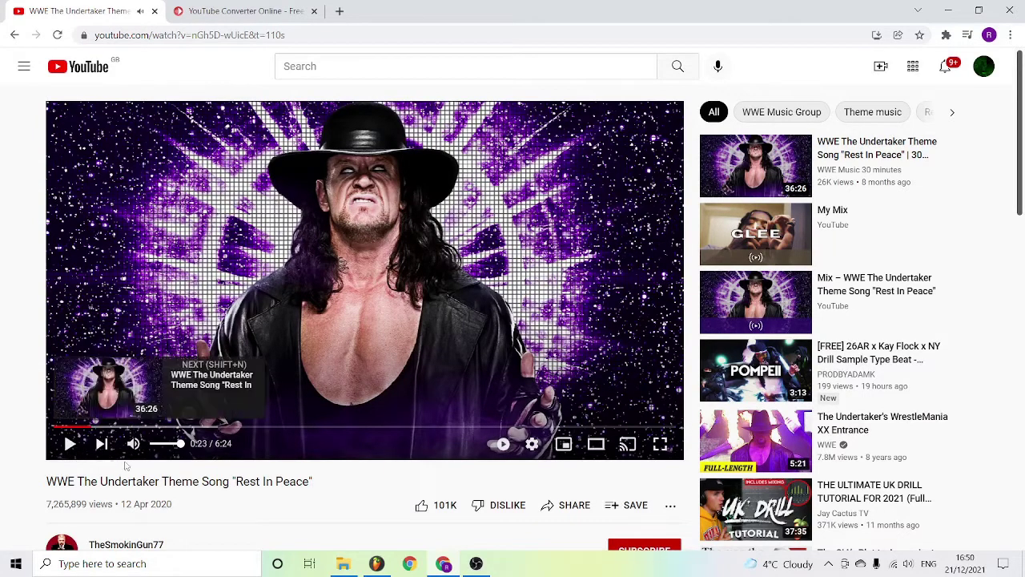
Copy the video's share link, search for it on the YouTube Converter site, and close that site
left_click(568, 506)
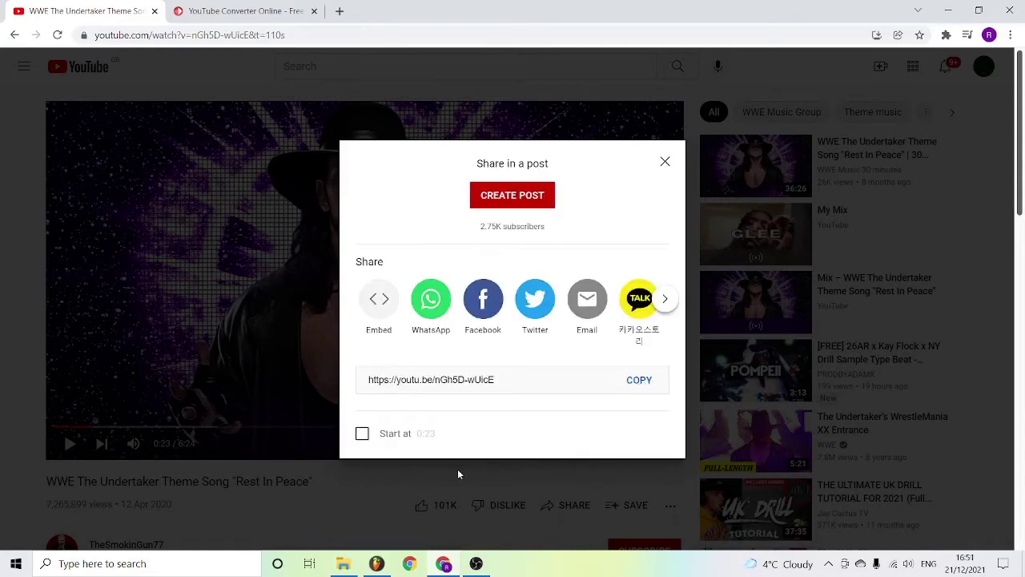
left_click(638, 380)
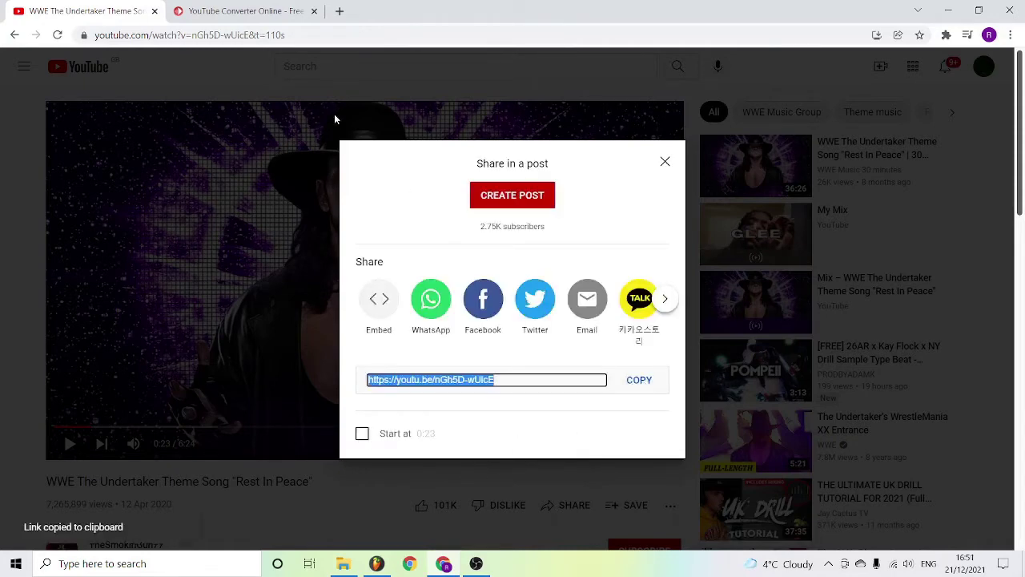
left_click(241, 10)
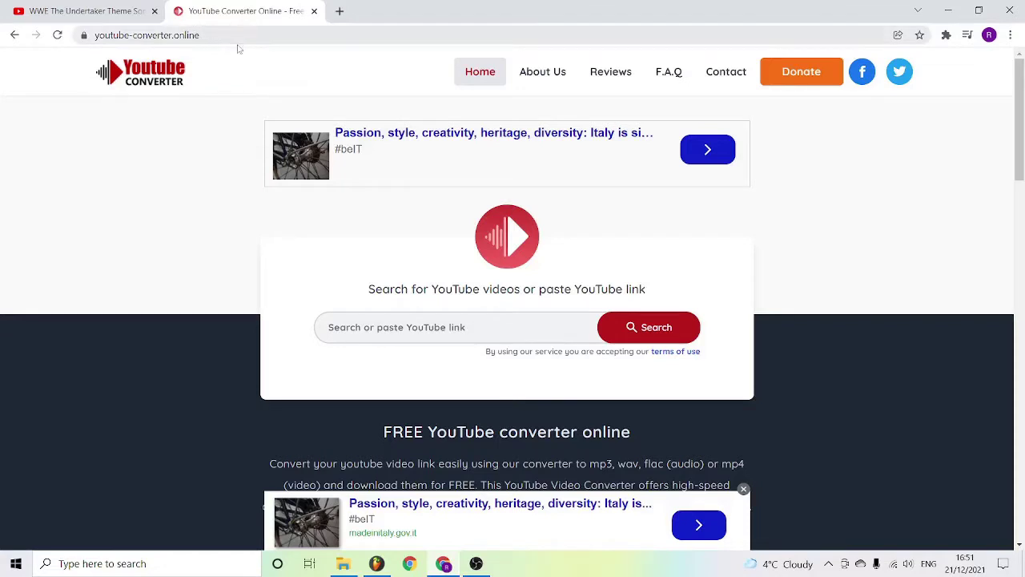
left_click(405, 332)
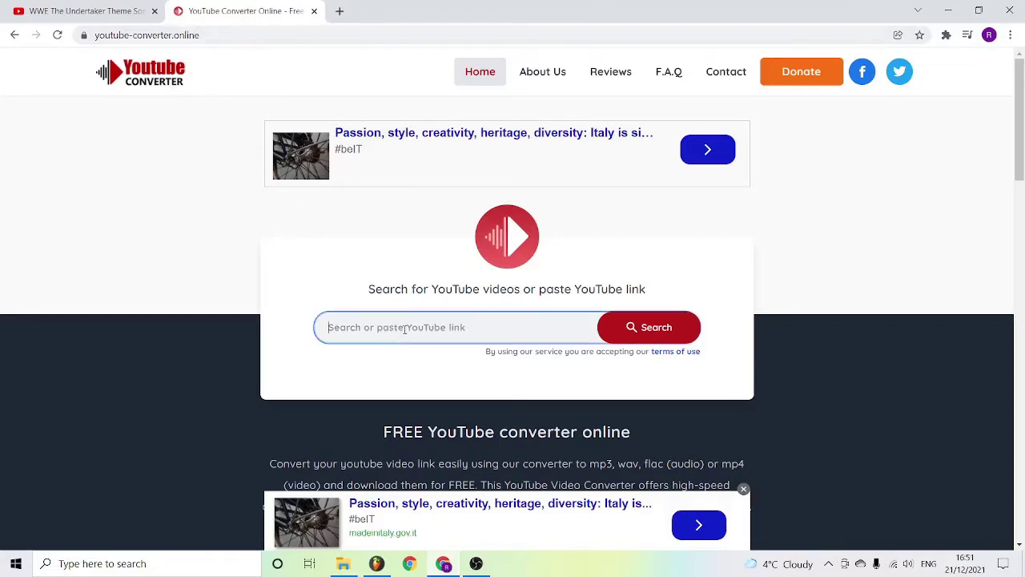
key("ctrl+v")
left_click(639, 330)
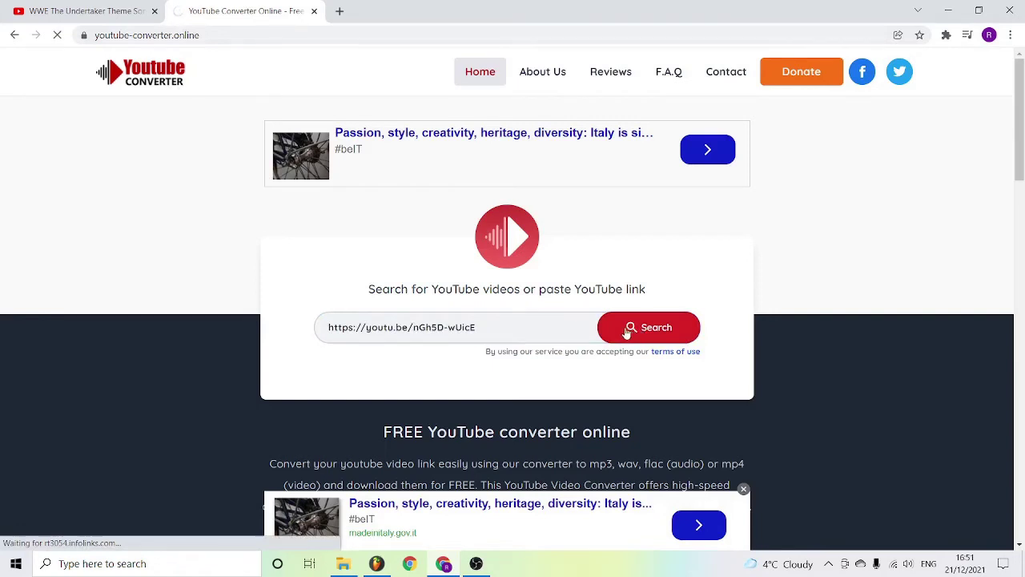
left_click(315, 12)
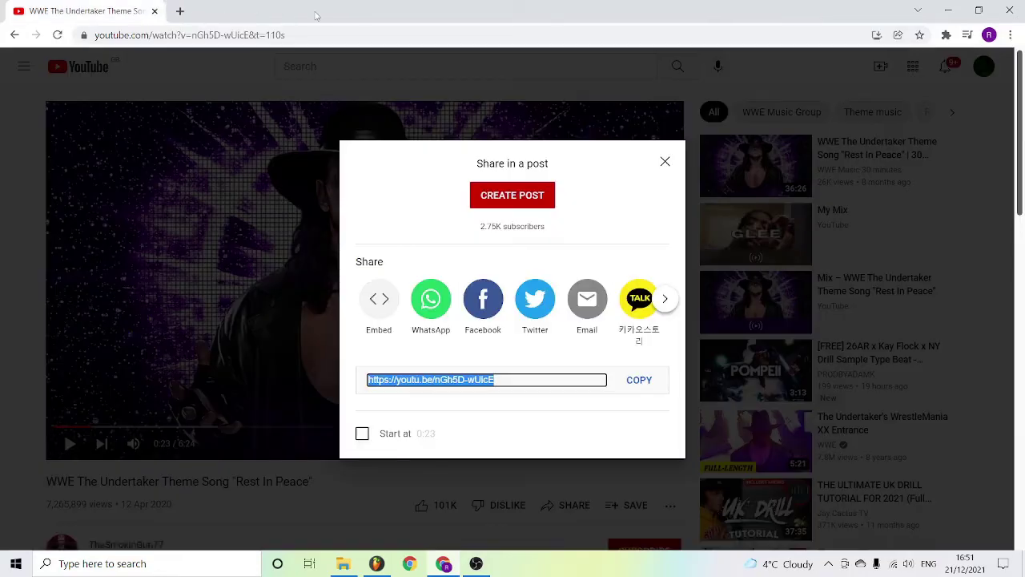
Switch to FL Studio, place the first Undertaker theme audio clip on Track 1, and extend its start back to bar 1
left_click(376, 563)
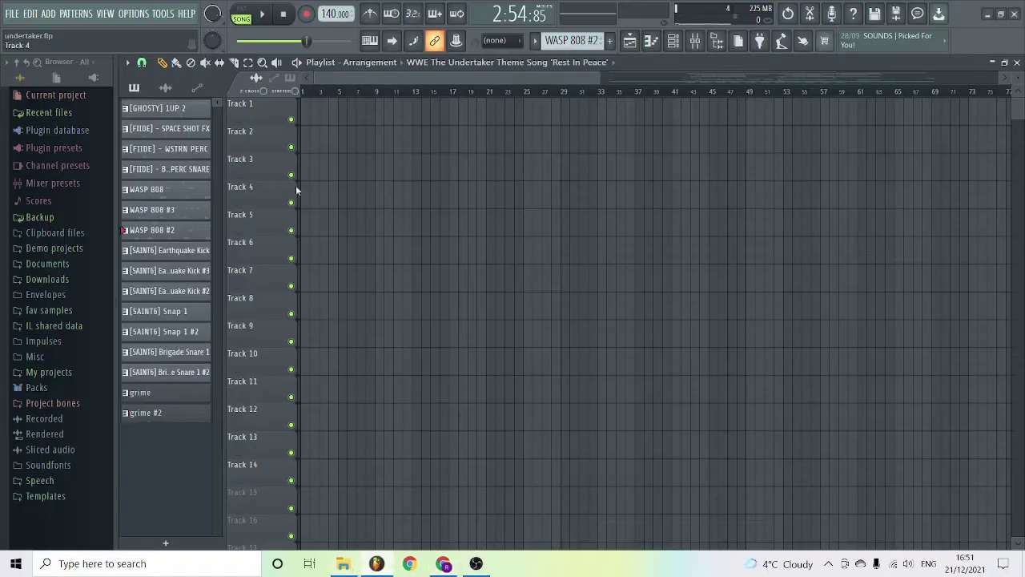
left_click(165, 87)
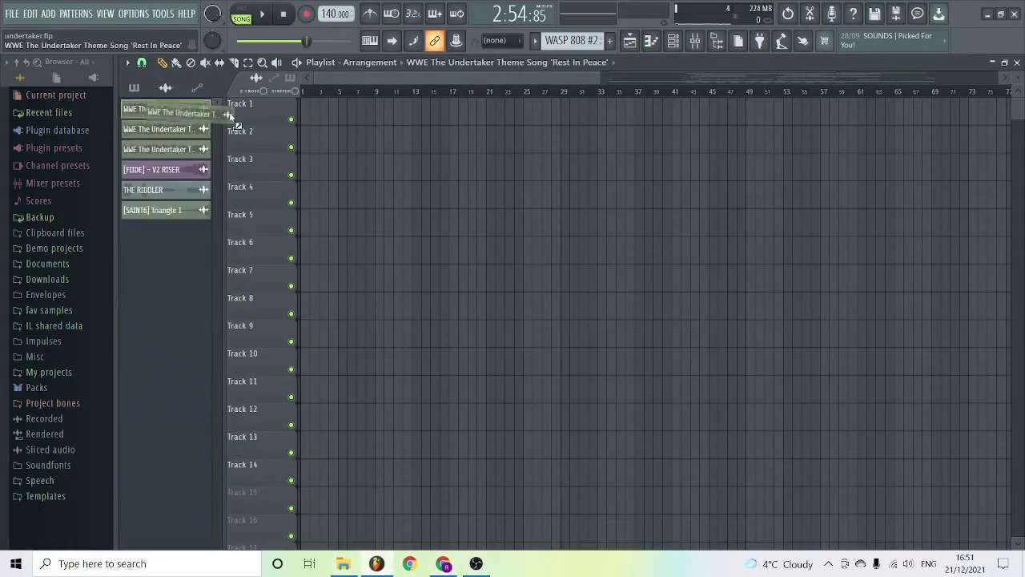
left_click_drag(186, 109, 550, 120)
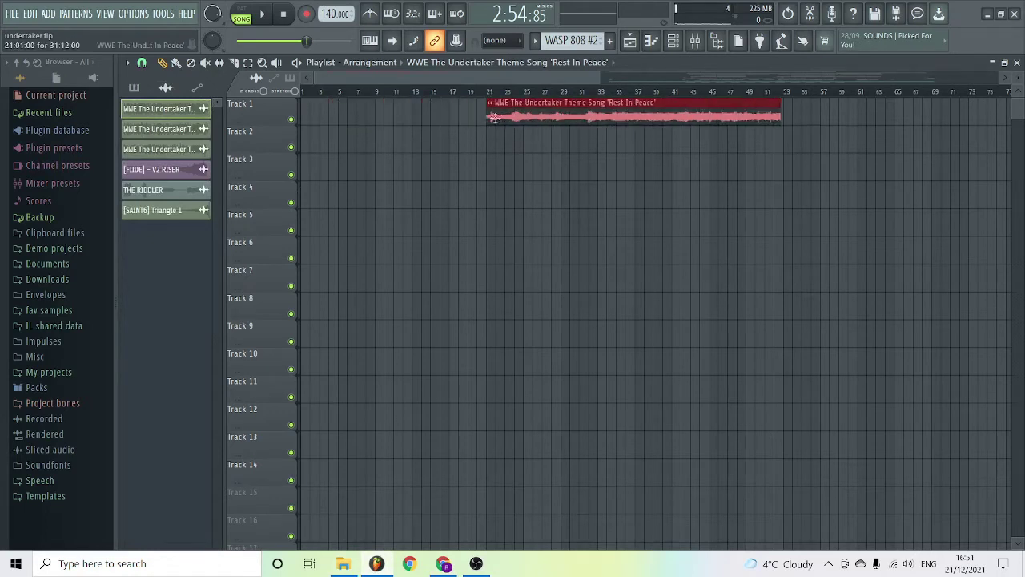
left_click_drag(488, 120, 321, 116)
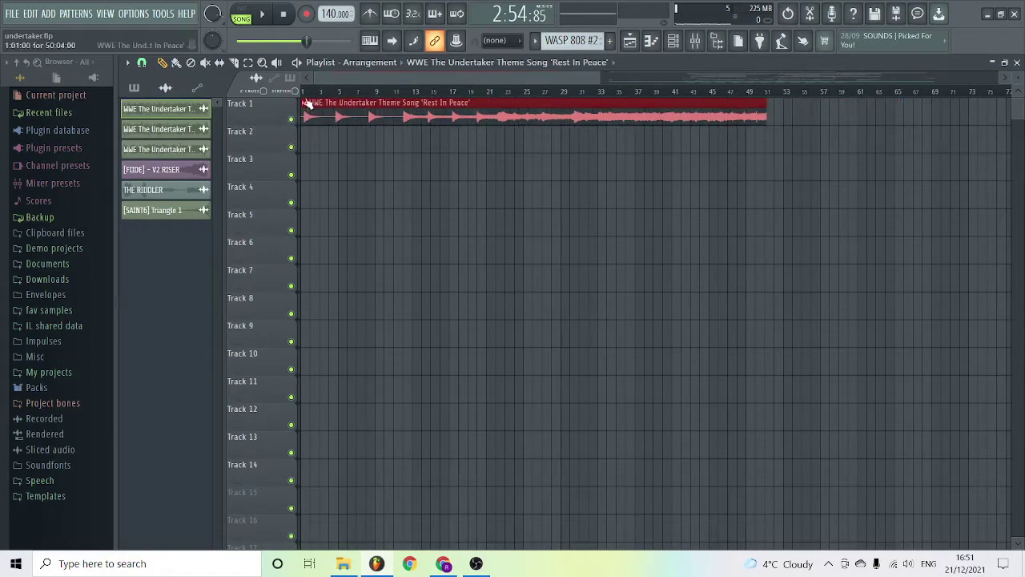
Audition the Track 1 clip, trim off its sparse intro, and move the remaining part back to bar 1
key("space")
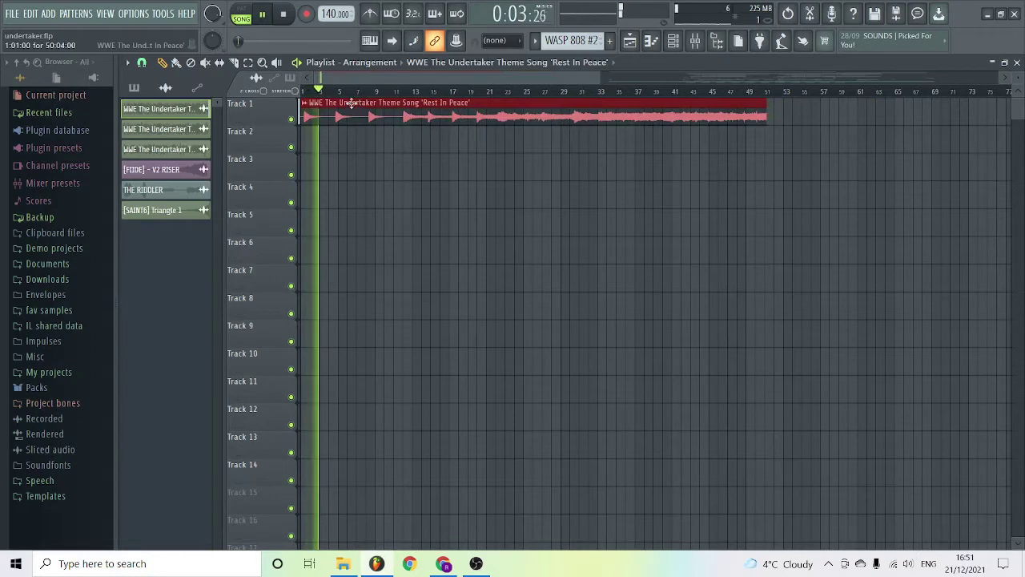
key("space")
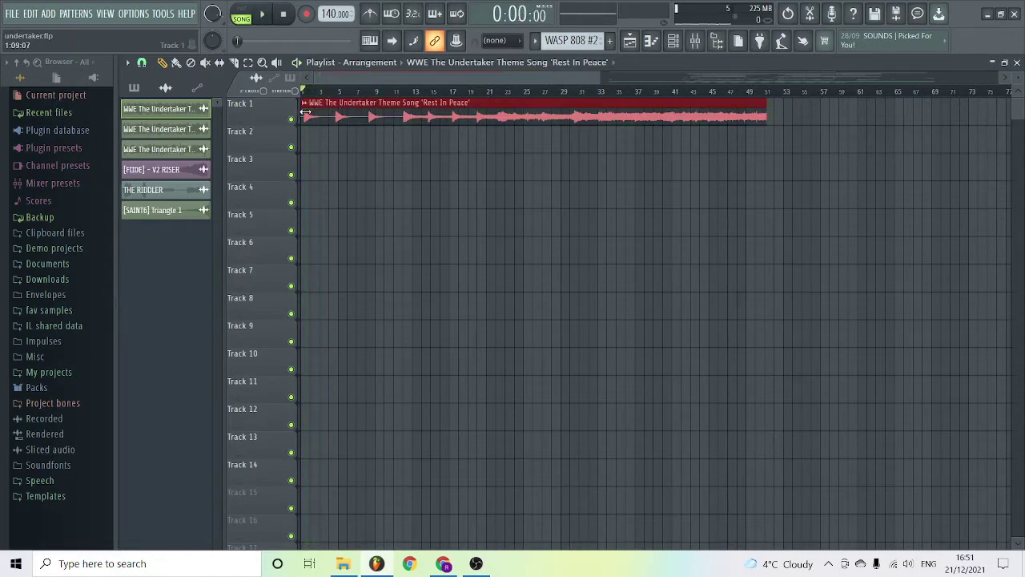
left_click_drag(305, 113, 469, 115)
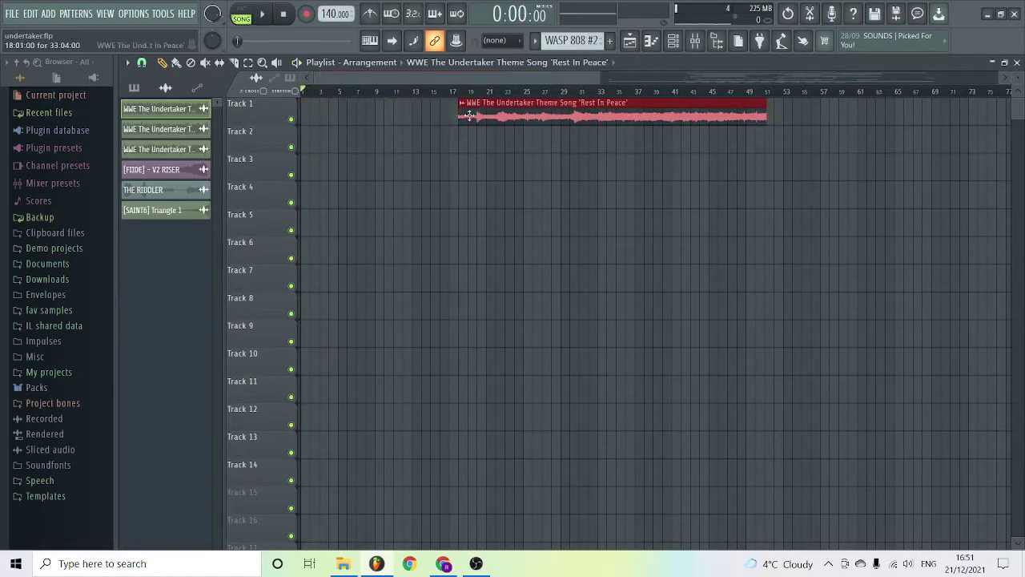
key("ctrl+z")
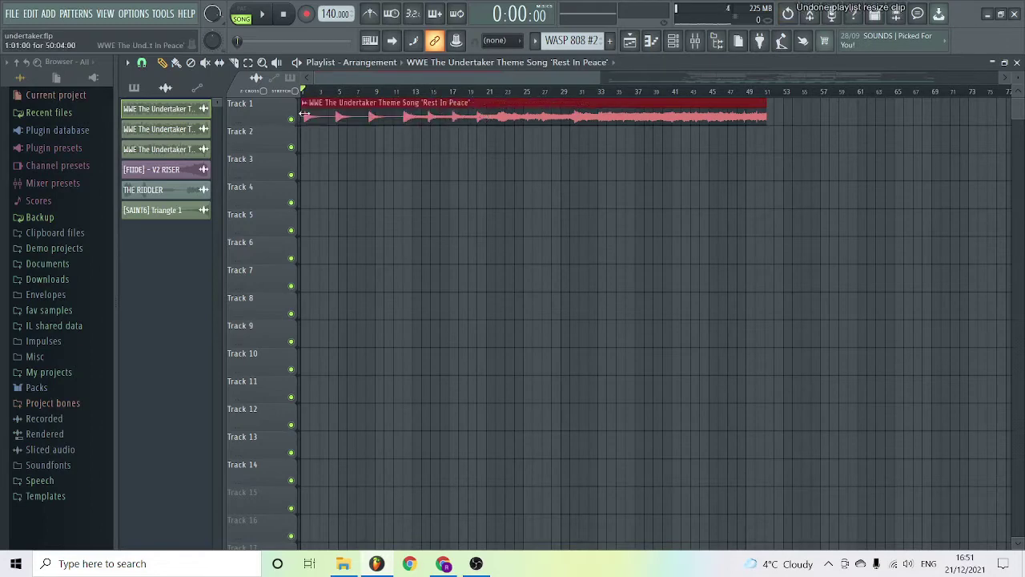
mouse_move(302, 115)
left_mouse_down()
mouse_move(500, 112)
mouse_move(305, 113)
left_mouse_up()
key("space")
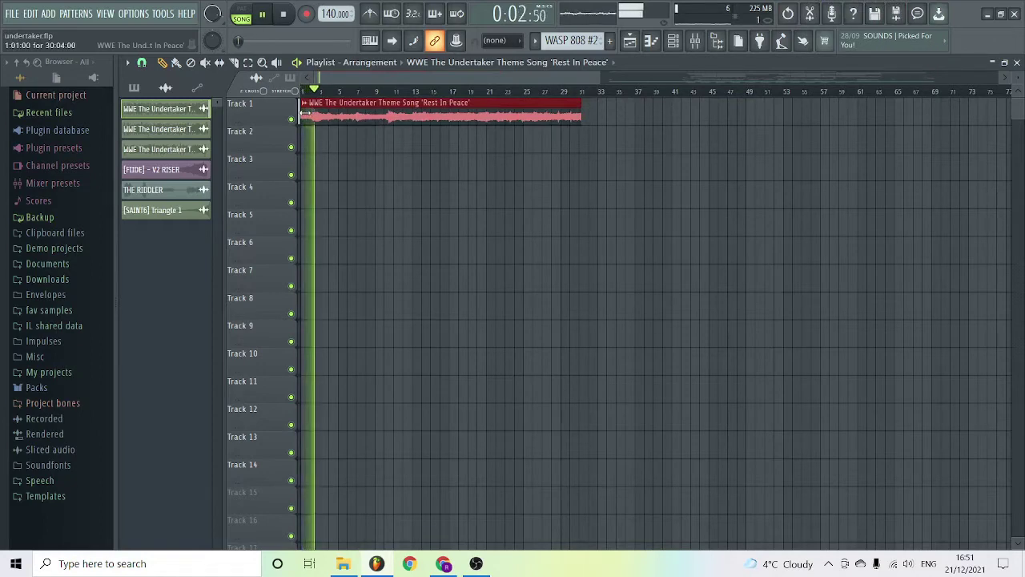
key("space")
Trim the clip's start further to the loud peak just past the middle of bar 2 and audition it from there
left_click_drag(305, 113, 389, 144)
key("z")
key("p")
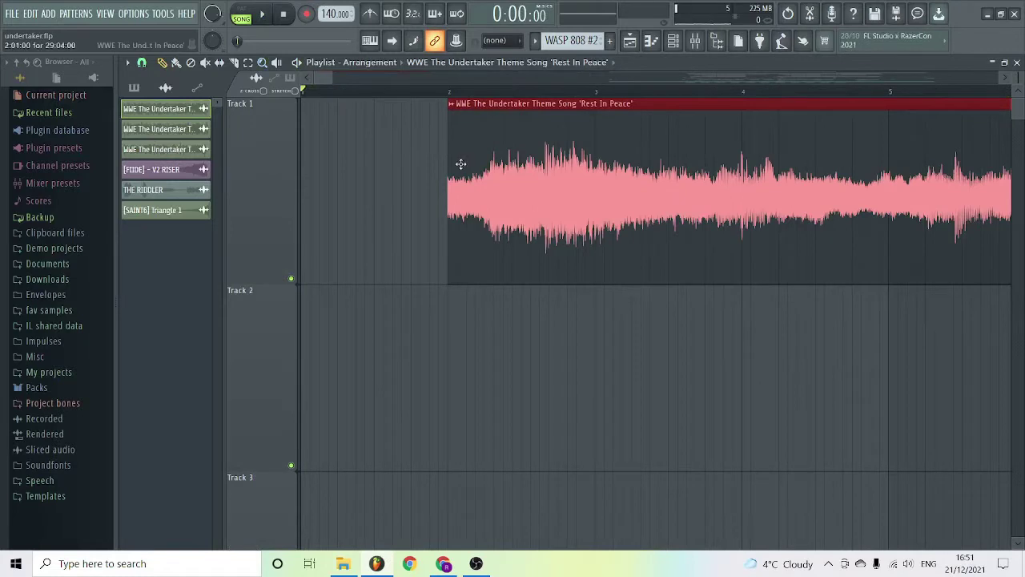
left_click_drag(451, 161, 540, 158)
left_click(539, 89)
key("space")
key("space")
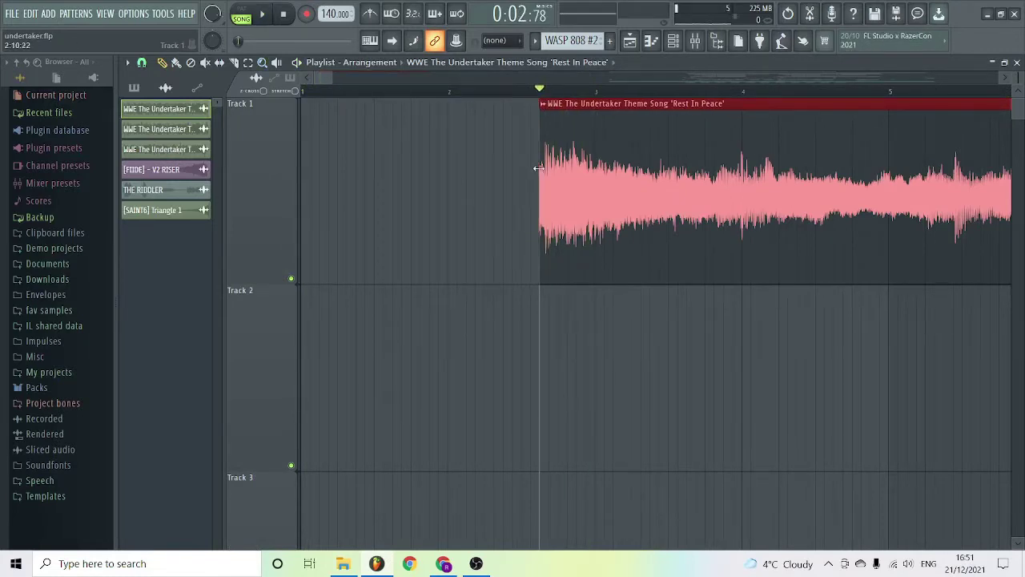
Fine-trim the clip's start close to the loud peak and move the clip back to bar 1
key("z")
left_click(531, 167)
left_click(531, 168)
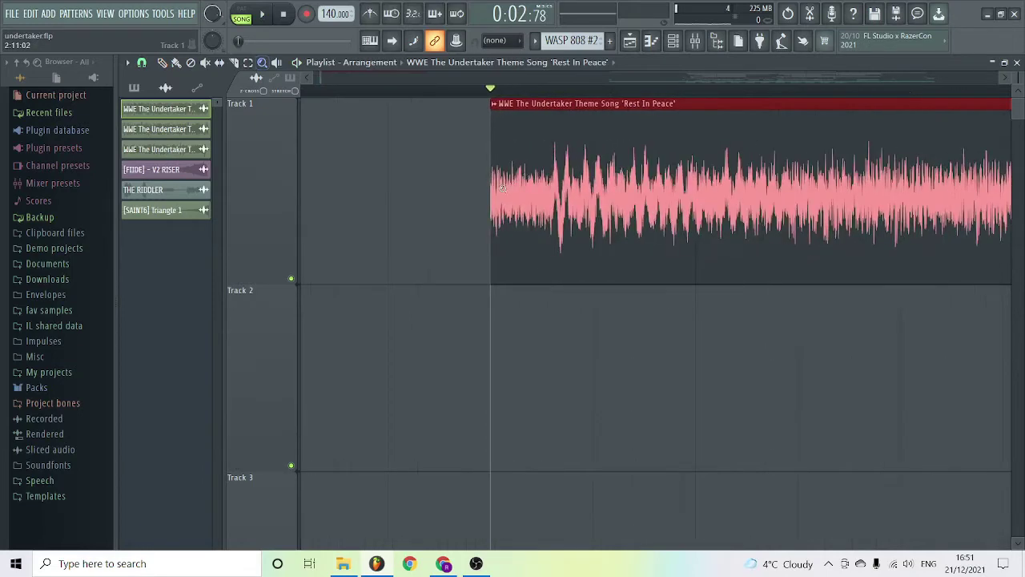
left_click_drag(492, 190, 232, 88)
right_click(474, 187, "ctrl")
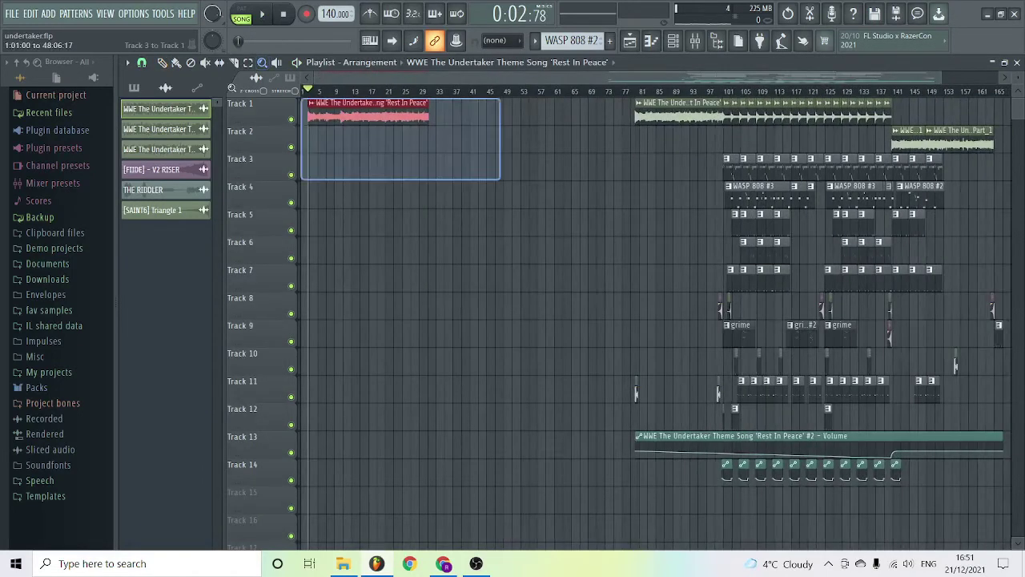
left_click_drag(342, 110, 317, 109)
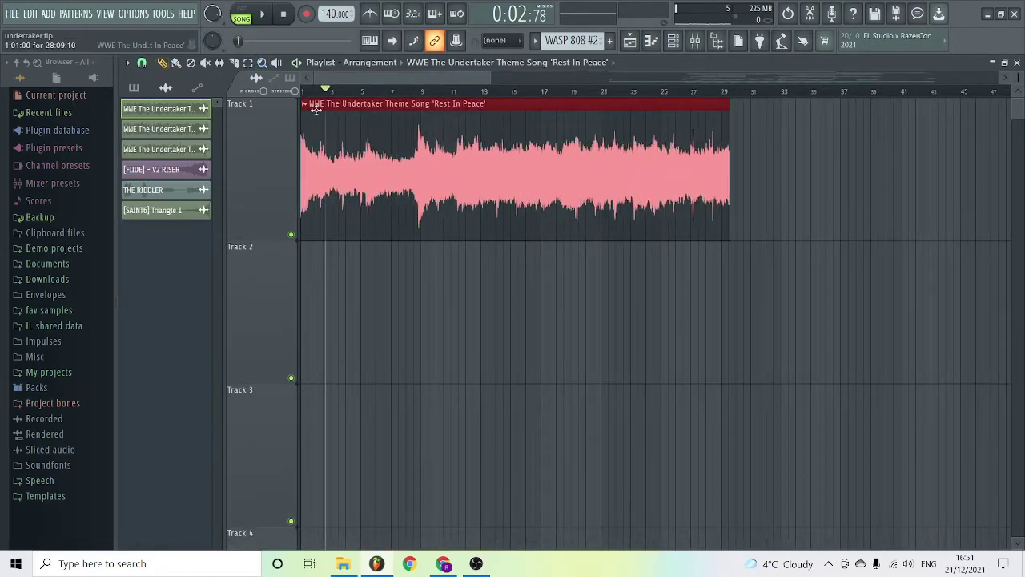
Audition the clip around the second loud peak near bar 9, trim its start to just before that peak, and align it to bar 1
key("space")
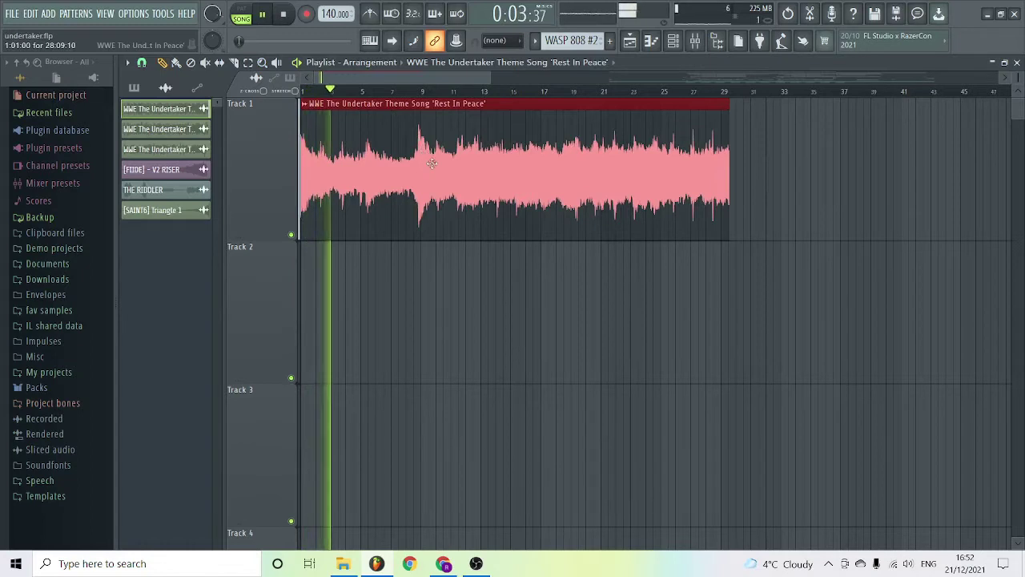
key("space")
left_click(415, 90)
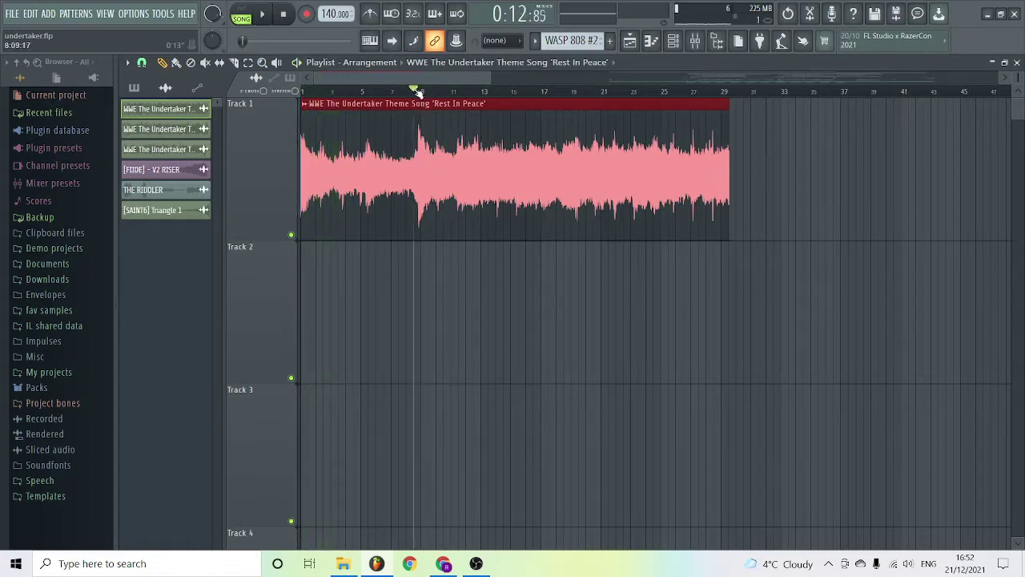
key("space")
key("space")
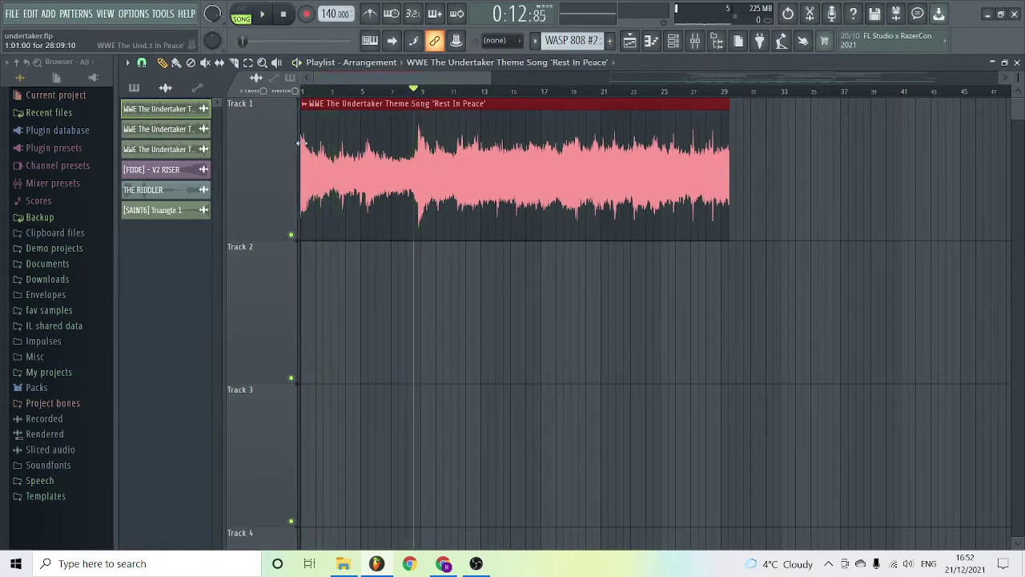
mouse_move(301, 142)
left_mouse_down()
mouse_move(416, 157)
mouse_move(301, 160)
left_mouse_up()
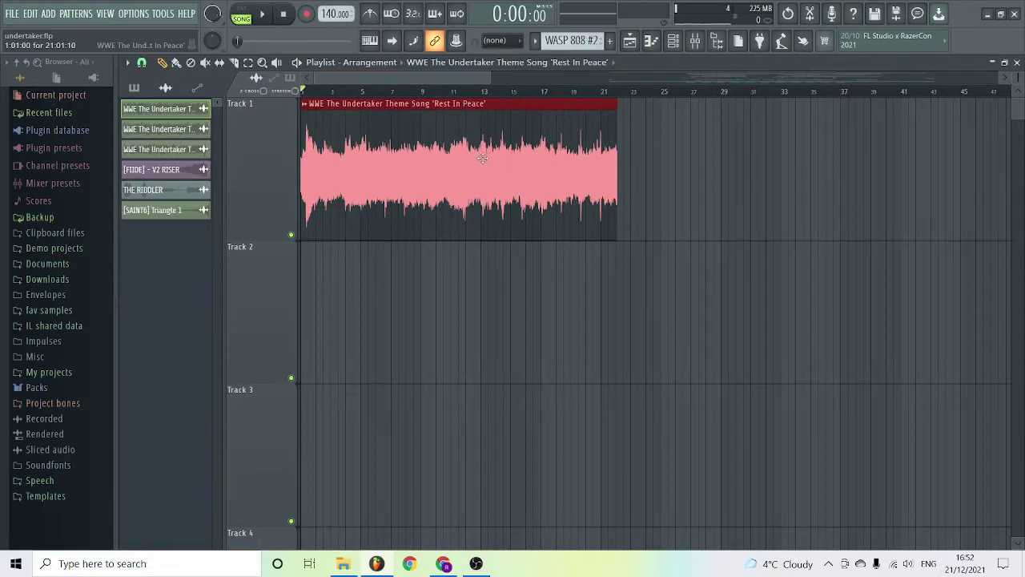
key("z")
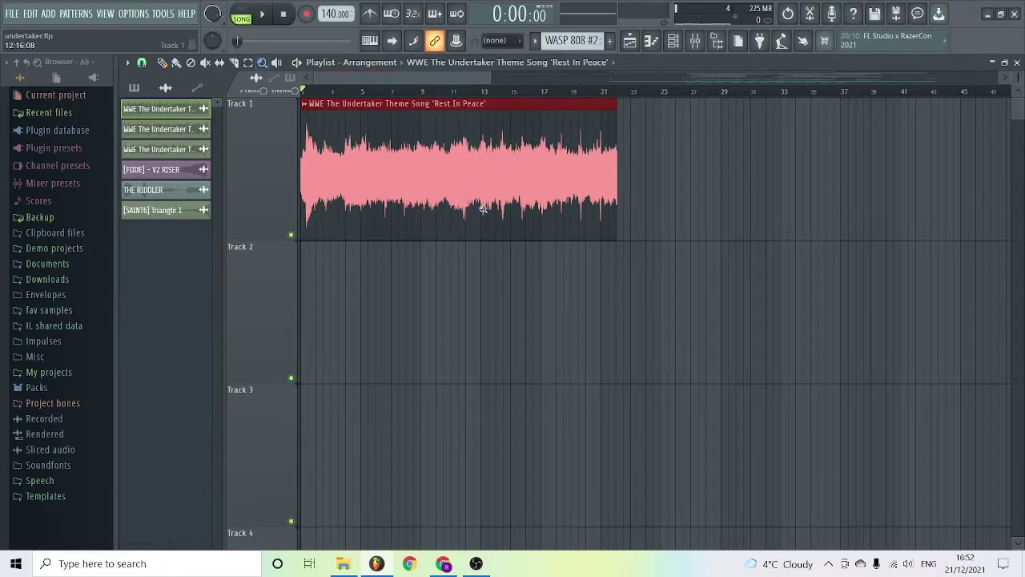
key("p")
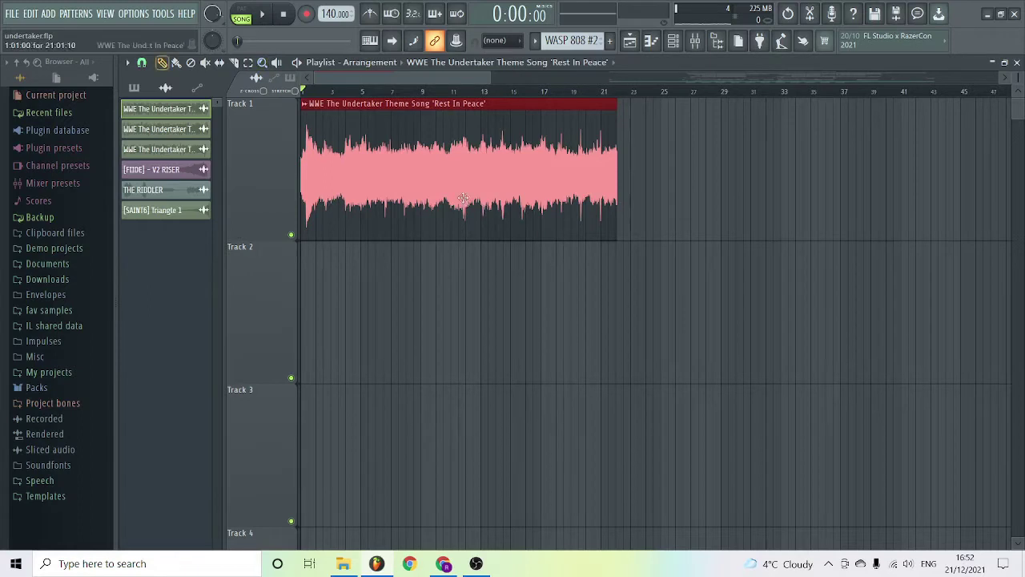
left_click(305, 104)
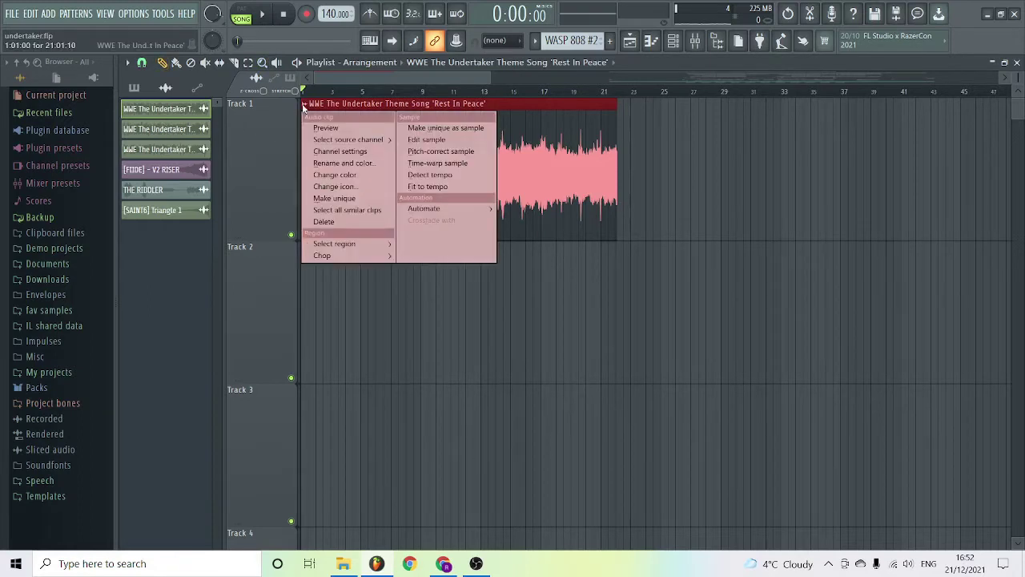
right_click(583, 178)
key("ctrl+z")
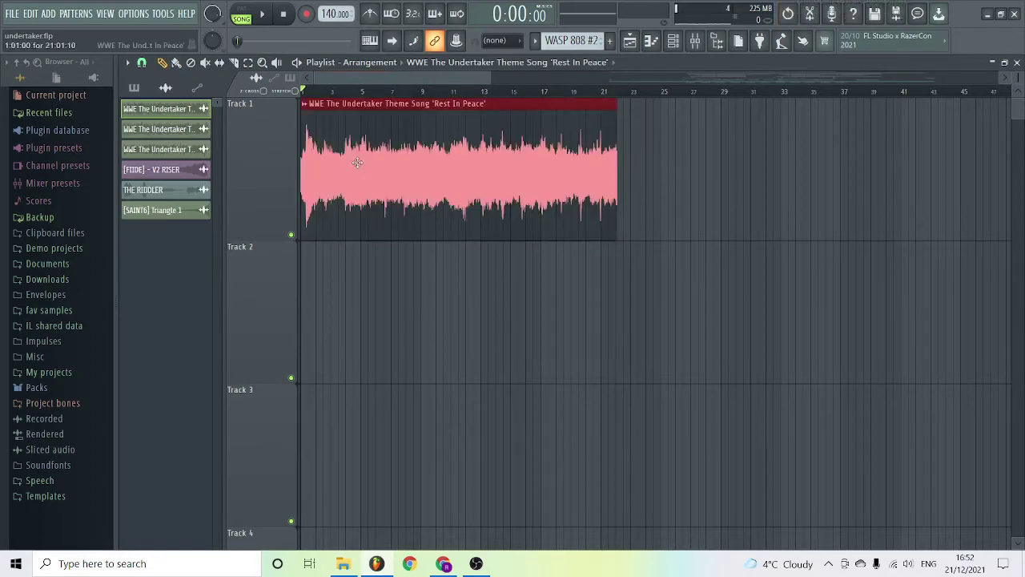
Duplicate the Track 1 theme clip onto Track 2 and delete the duplicate
left_click_drag(357, 162, 354, 361)
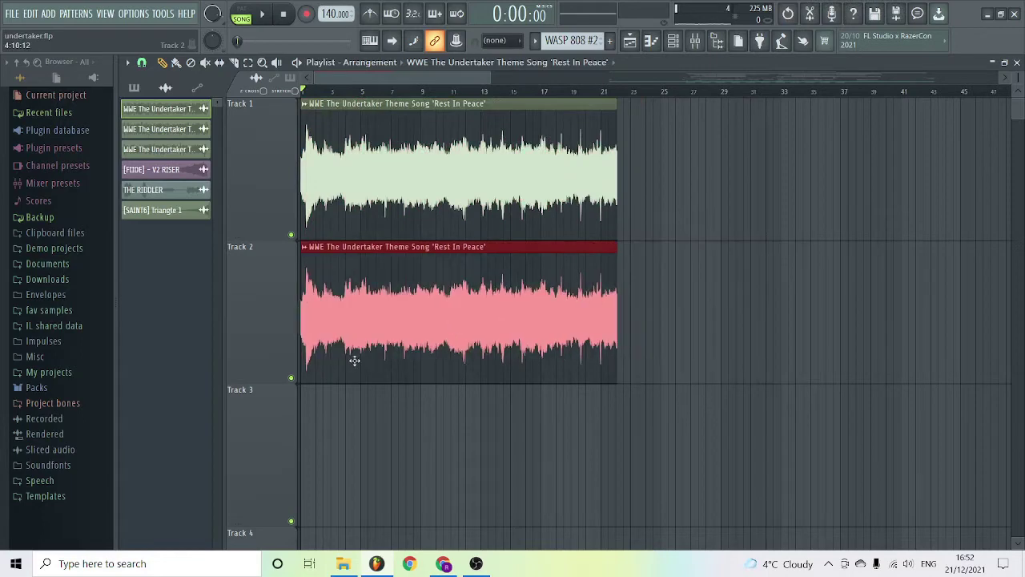
left_click(306, 249)
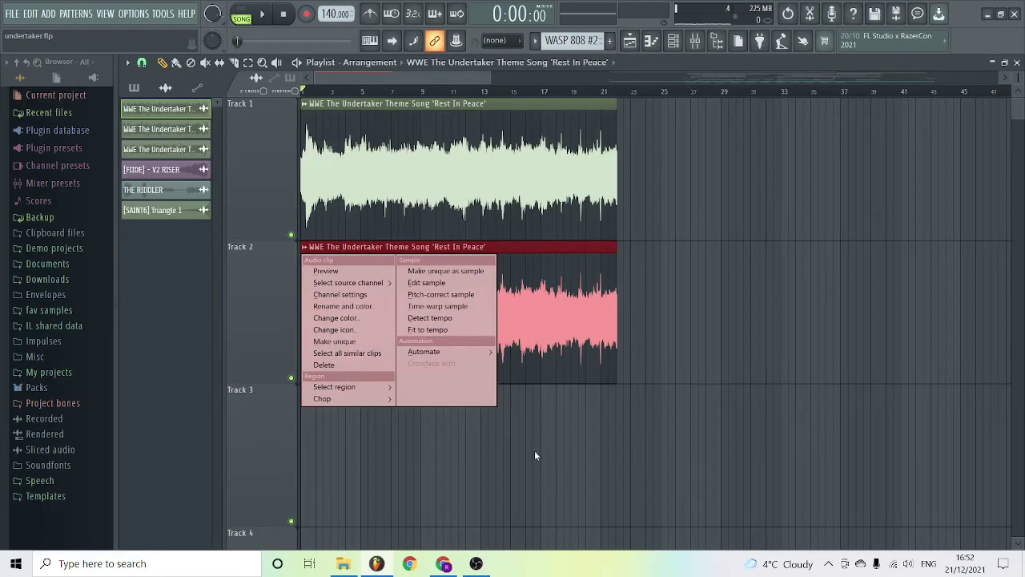
left_click(340, 364)
key("ctrl+z")
right_click(380, 270)
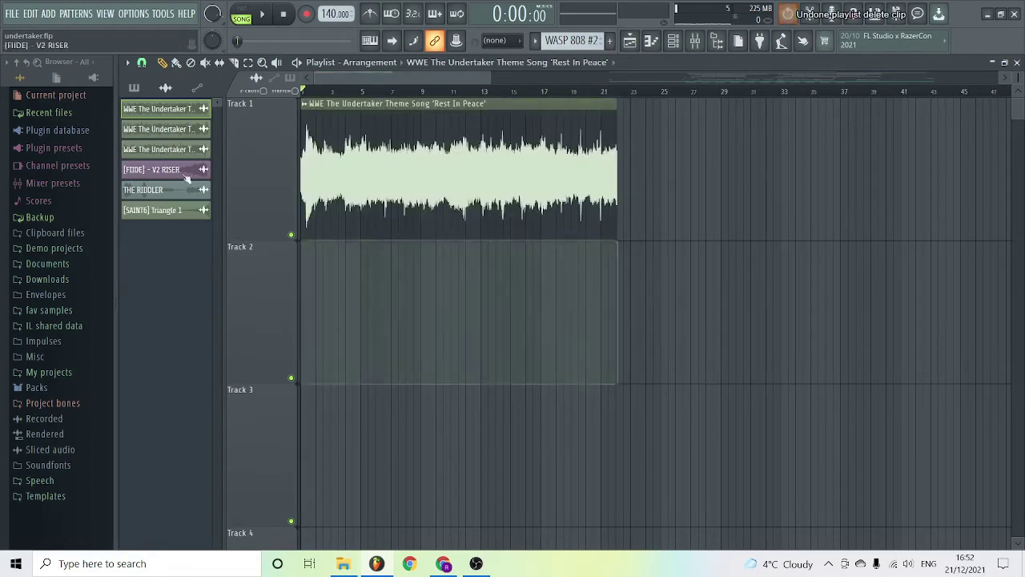
Place the second theme clip at bar 1 of Track 2, trim its start to just before the second peak, and mute Track 1
left_click_drag(171, 131, 336, 308)
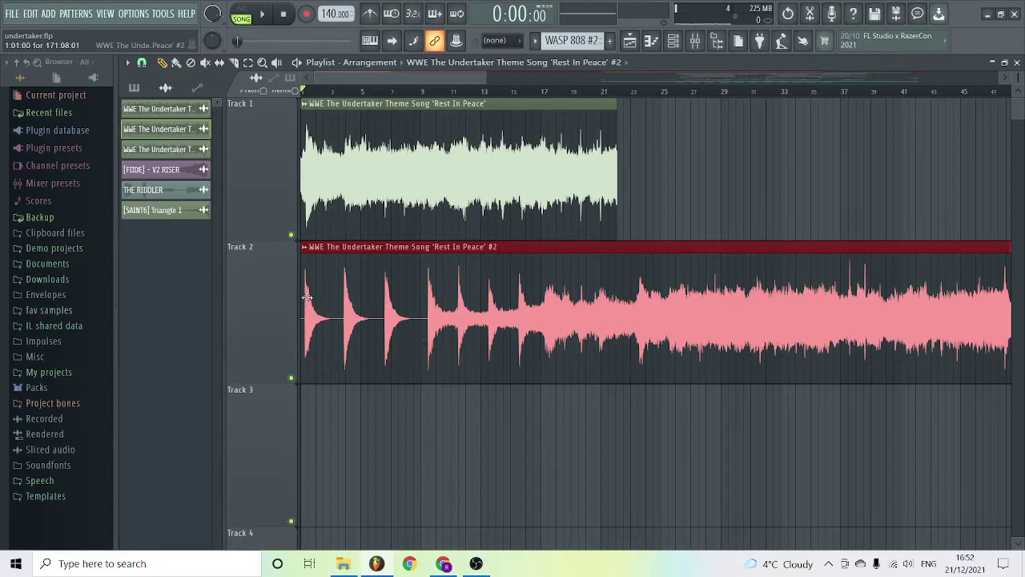
left_click_drag(301, 294, 339, 294)
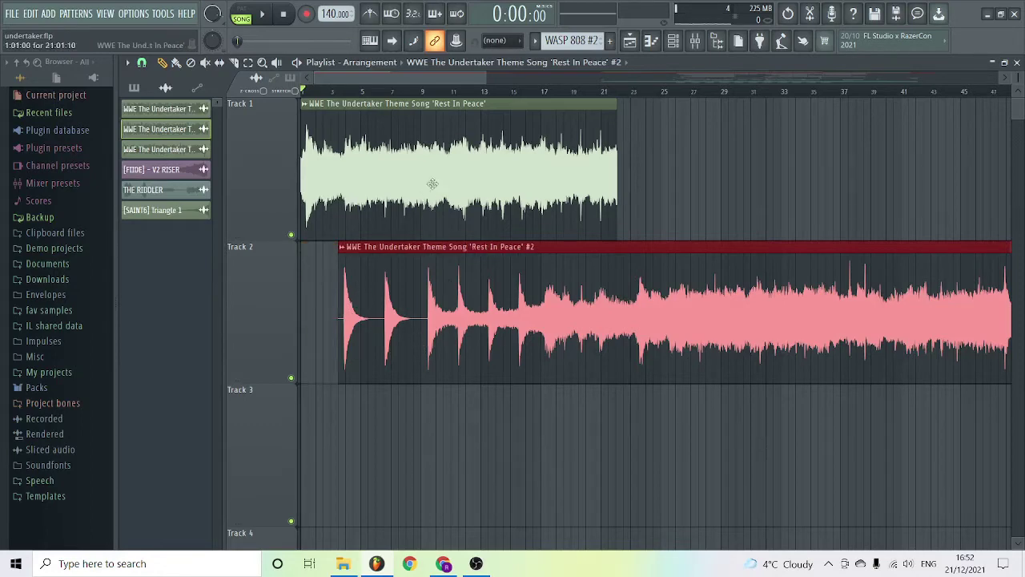
left_click(291, 234)
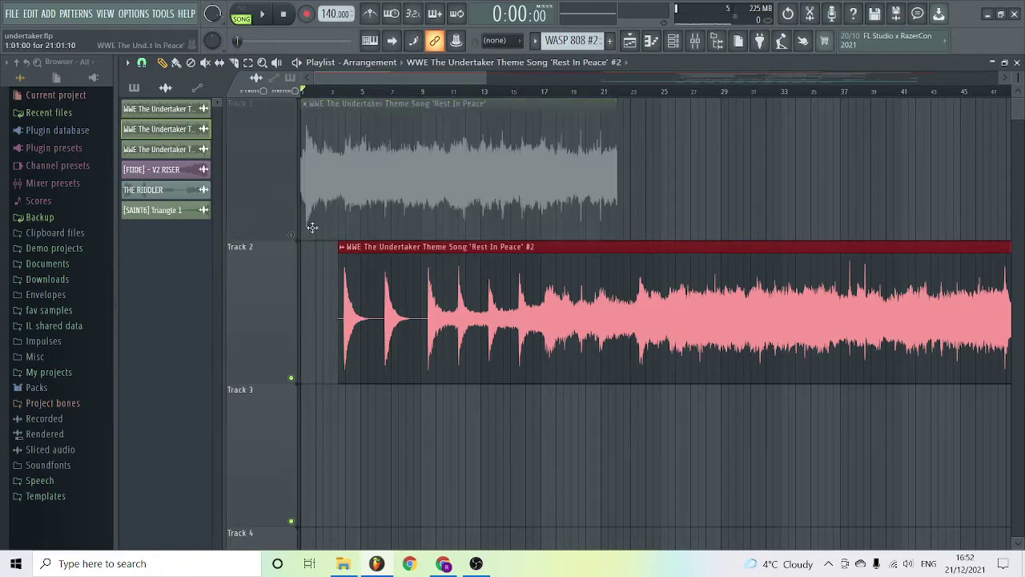
Audition Track 2 from bar 9, trim the clip's start to the loud peak there, and move the clip to bar 1
left_click(421, 90)
key("space")
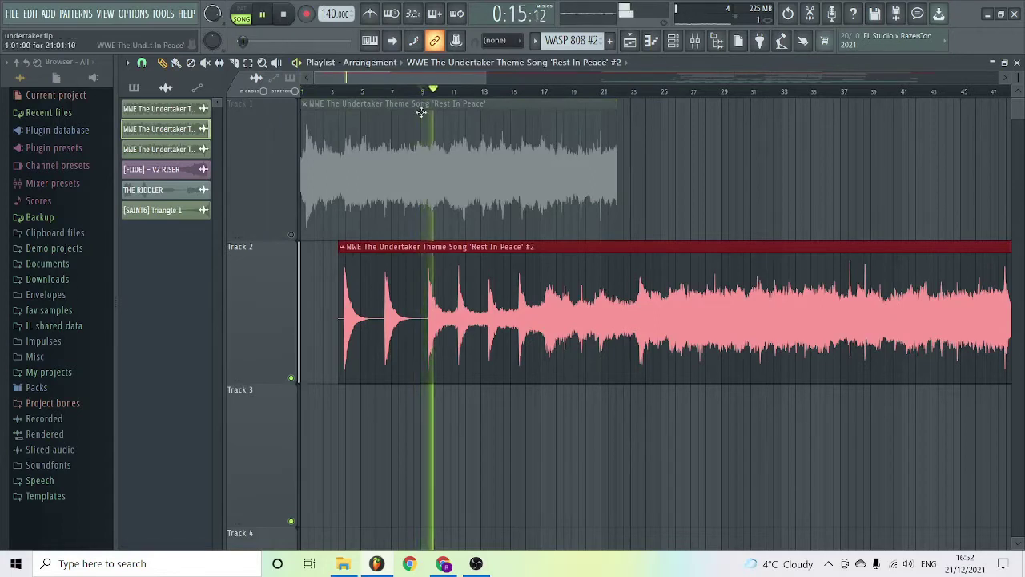
key("space")
left_click_drag(339, 312, 327, 294)
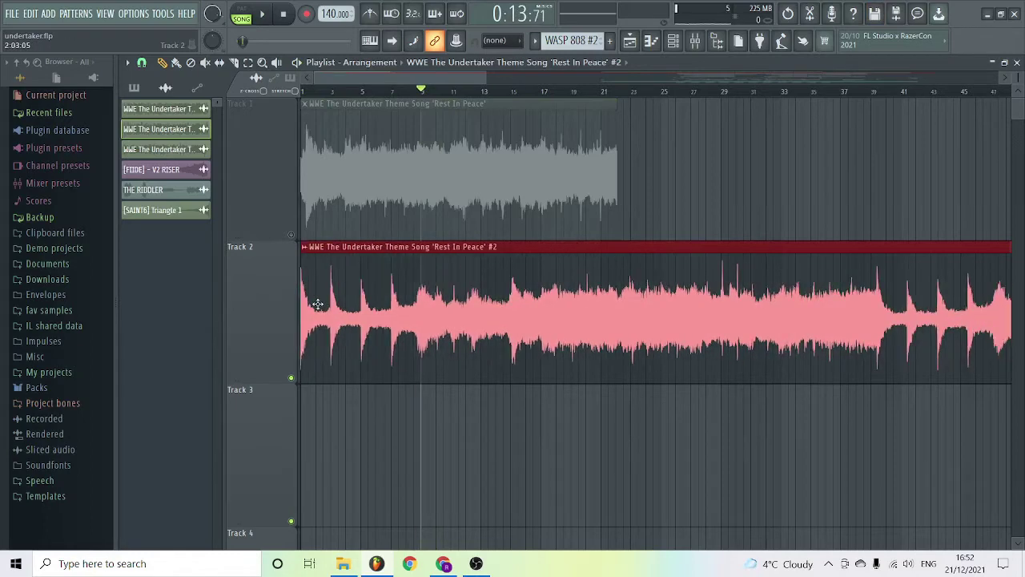
Slice the Track 2 clip at bar 9 and delete the part after the cut
key("c")
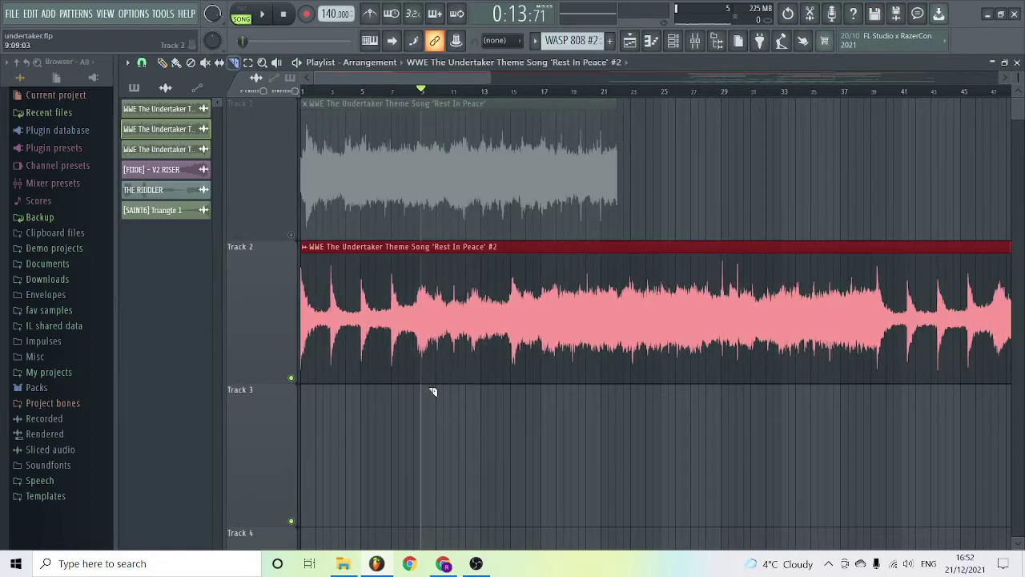
left_click_drag(428, 298, 424, 385)
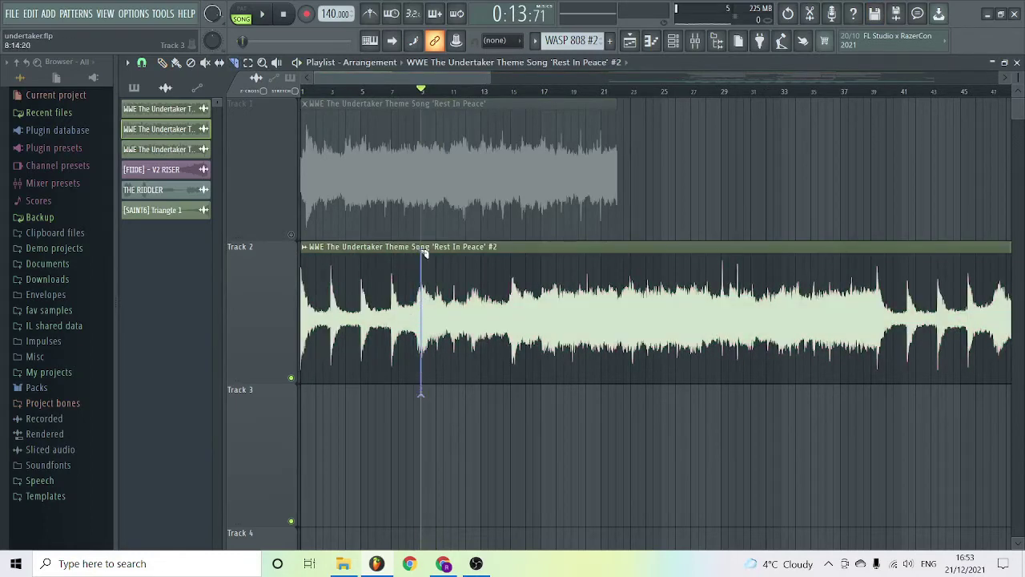
right_click(473, 294)
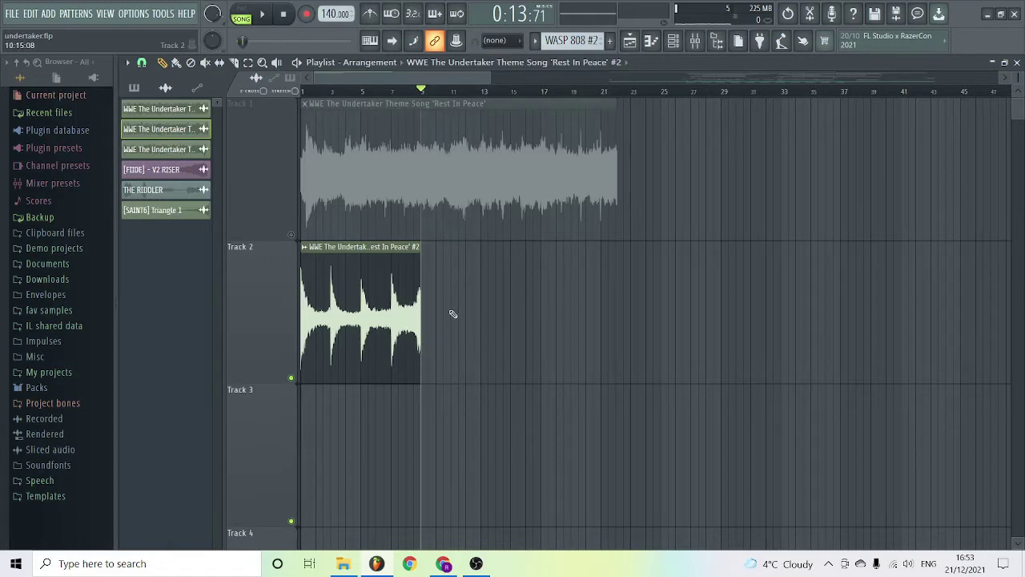
Fit the Track 2 theme clip to the project tempo using a typed-in BPM value
left_click(306, 250)
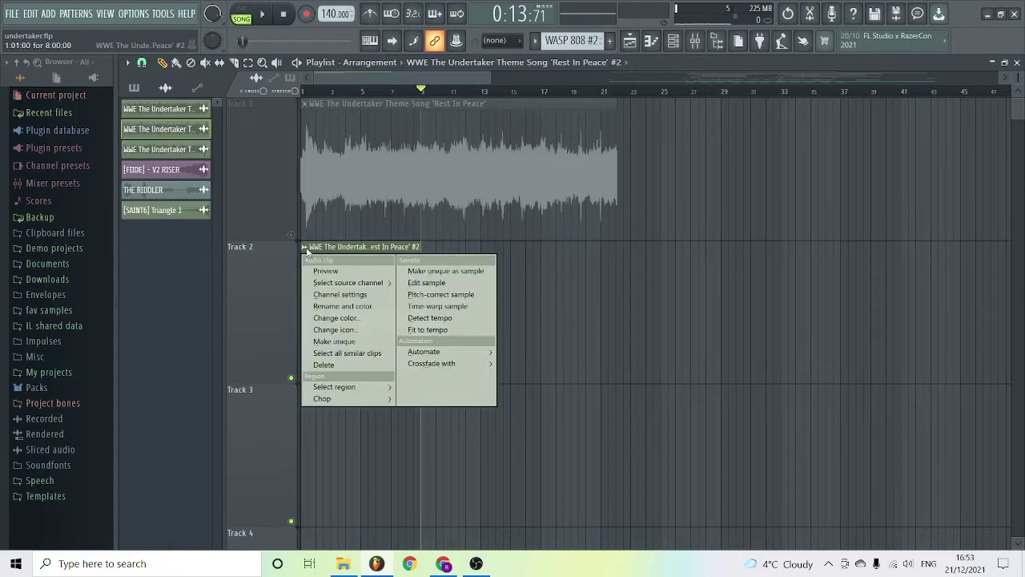
left_click(438, 336)
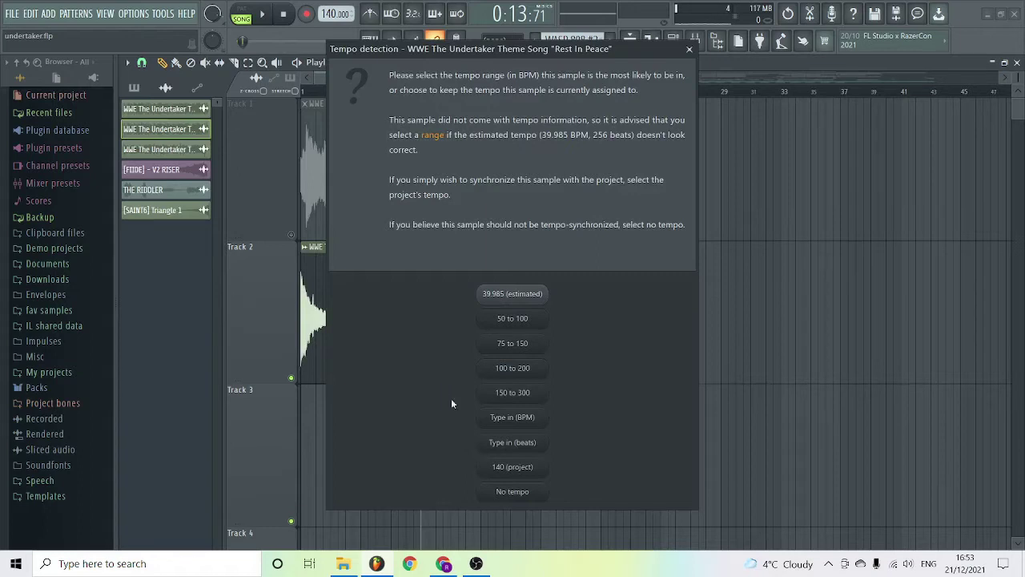
left_click(512, 417)
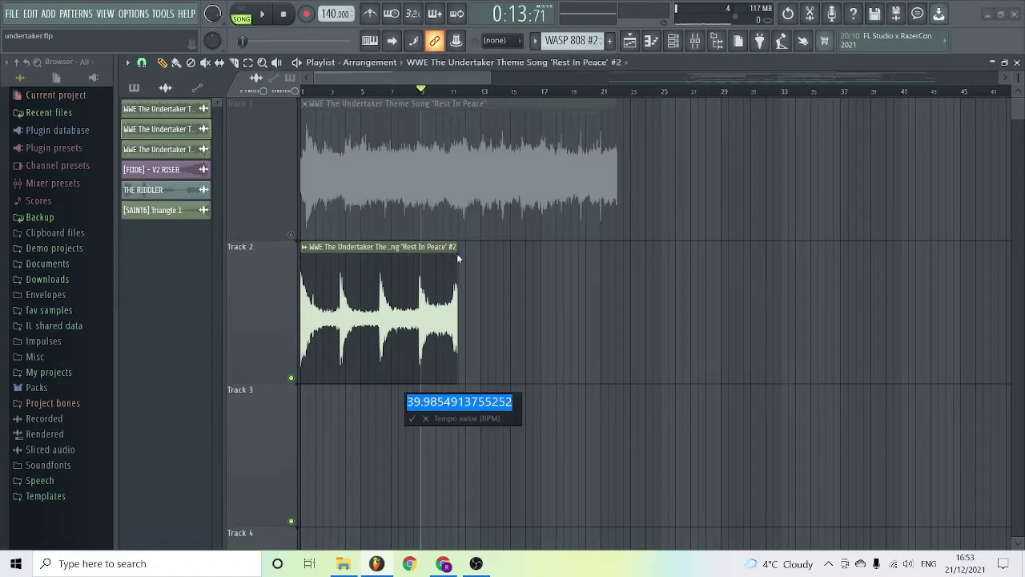
key("Return")
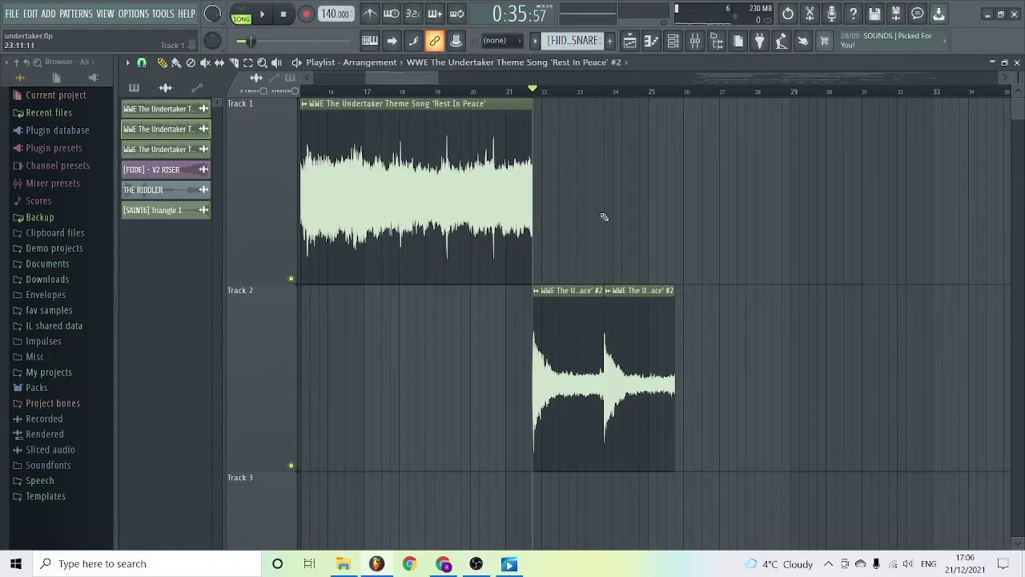
Audition the two short theme clips on Track 2 from just before bar 22
scroll(604, 216, "down", 2)
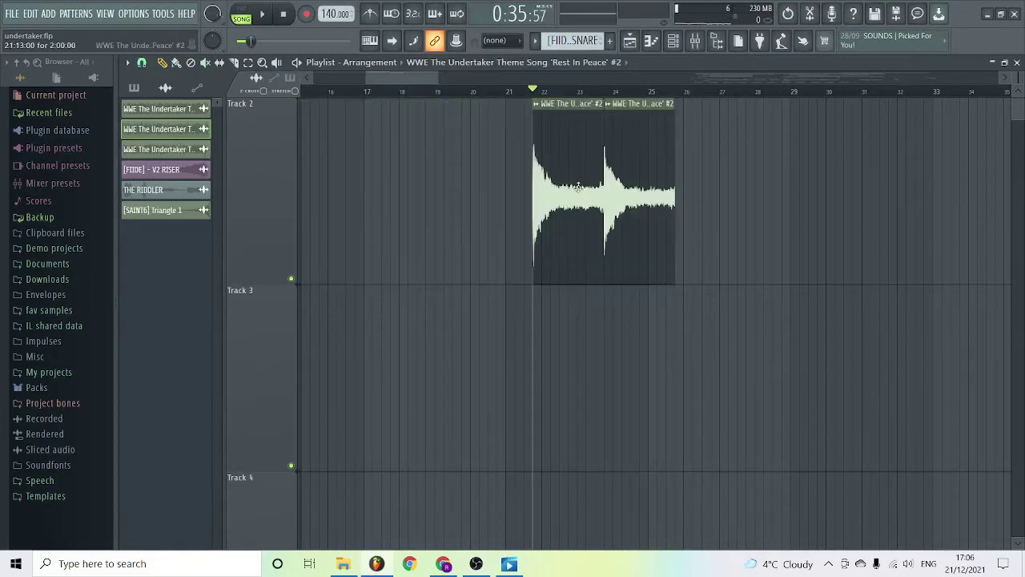
key("space")
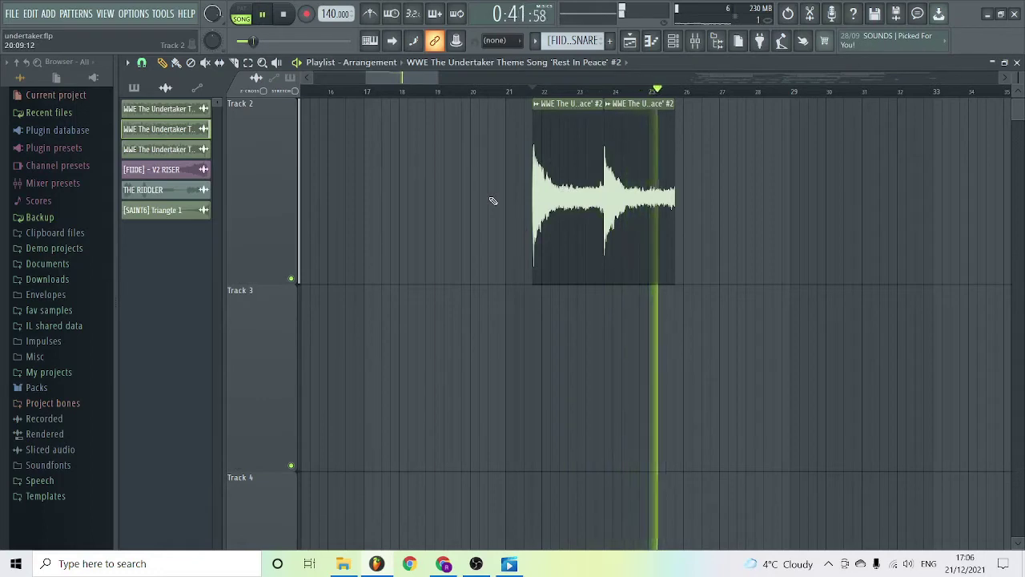
key("space")
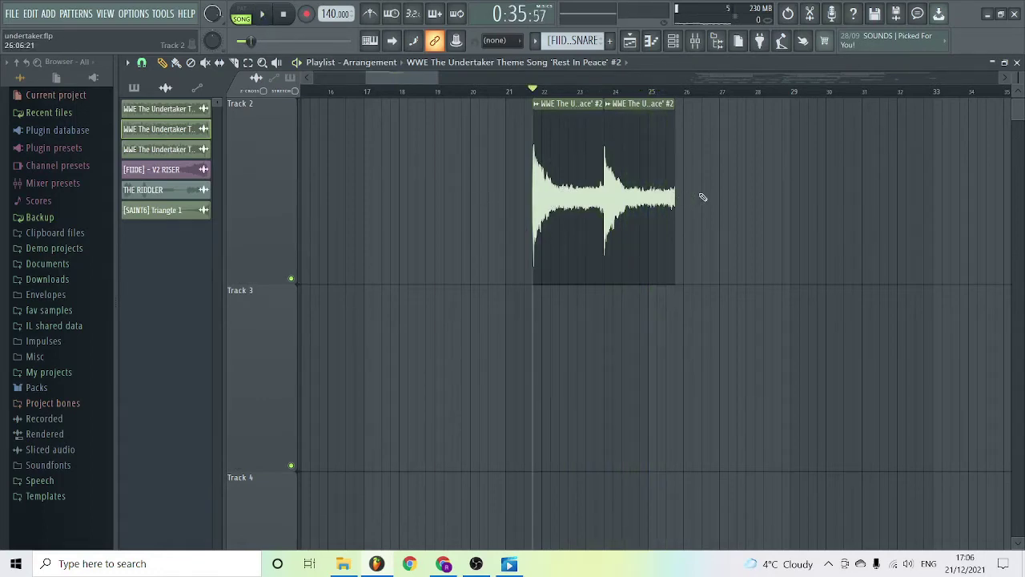
Select both short theme clips on Track 2 and duplicate the pair seven times in sequence
left_click_drag(715, 197, 535, 186)
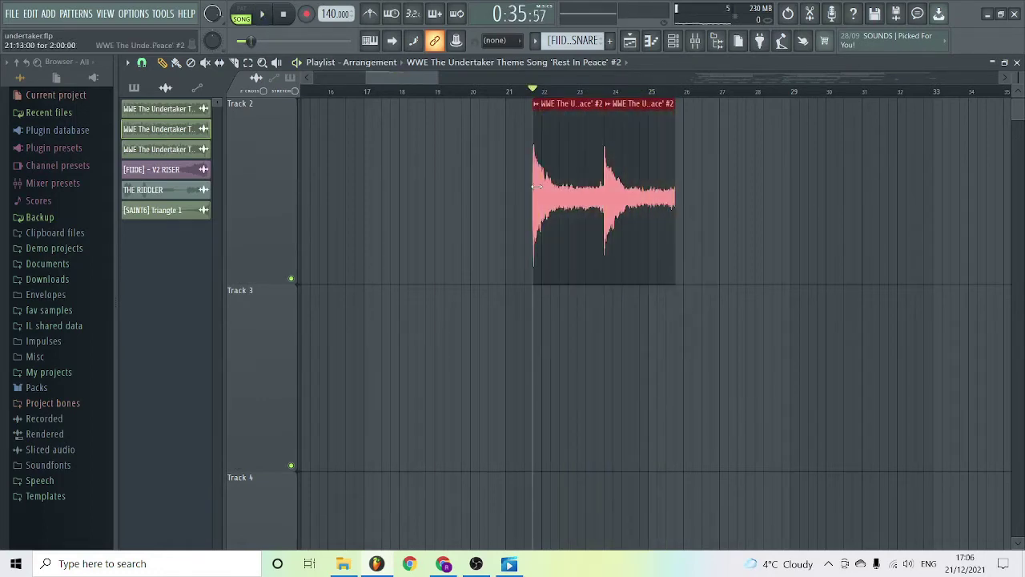
key("ctrl+b")
key("ctrl+b")
key("ctrl+b")
key("ctrl+b")
key("ctrl+b")
key("ctrl+b")
key("ctrl+b")
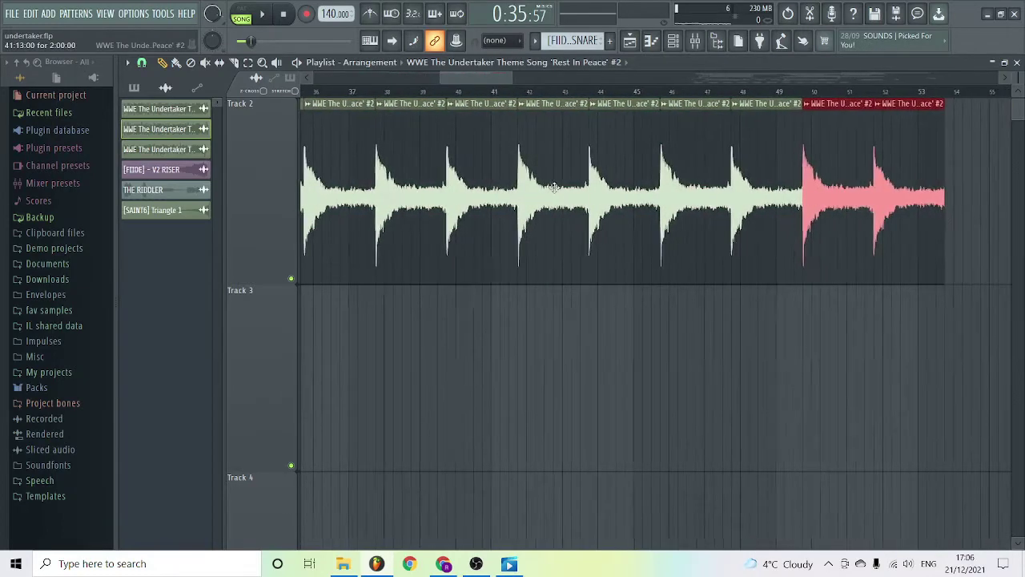
Show the pattern list and set a four-bar time selection over the first two Track 2 clips
left_click_drag(486, 80, 418, 83)
scroll(475, 211, "up", 2)
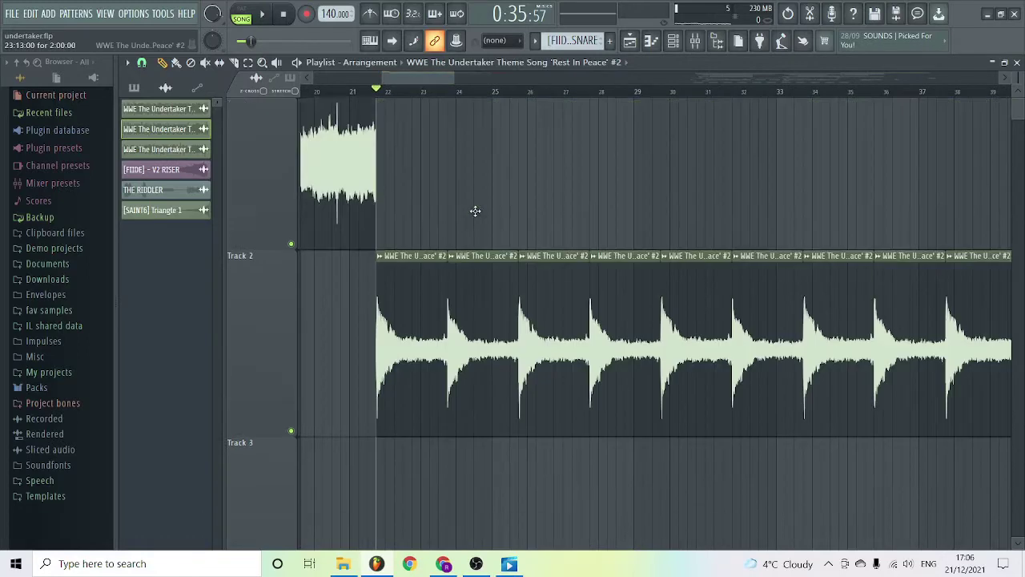
scroll(475, 211, "up", 1)
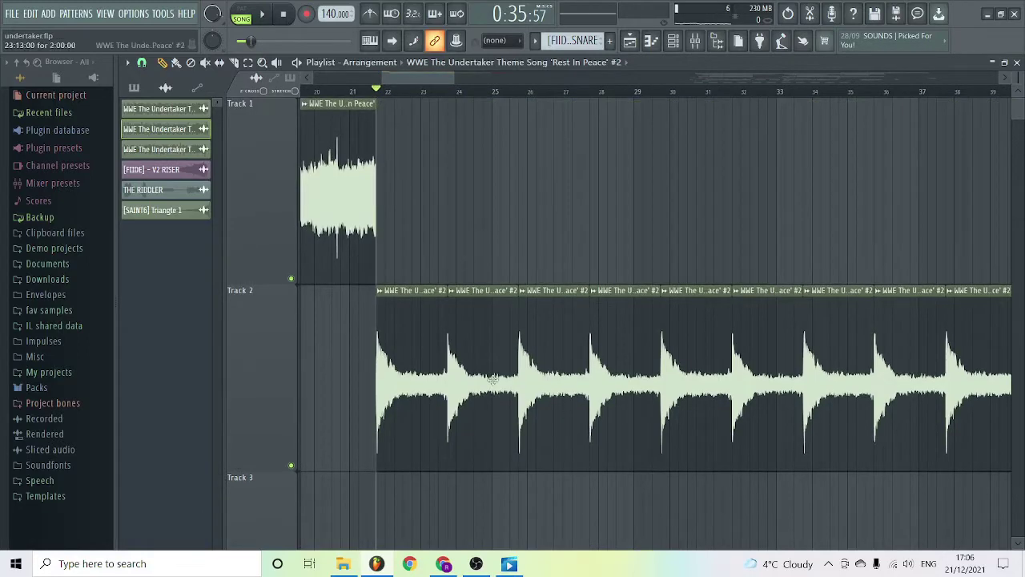
left_click(134, 87)
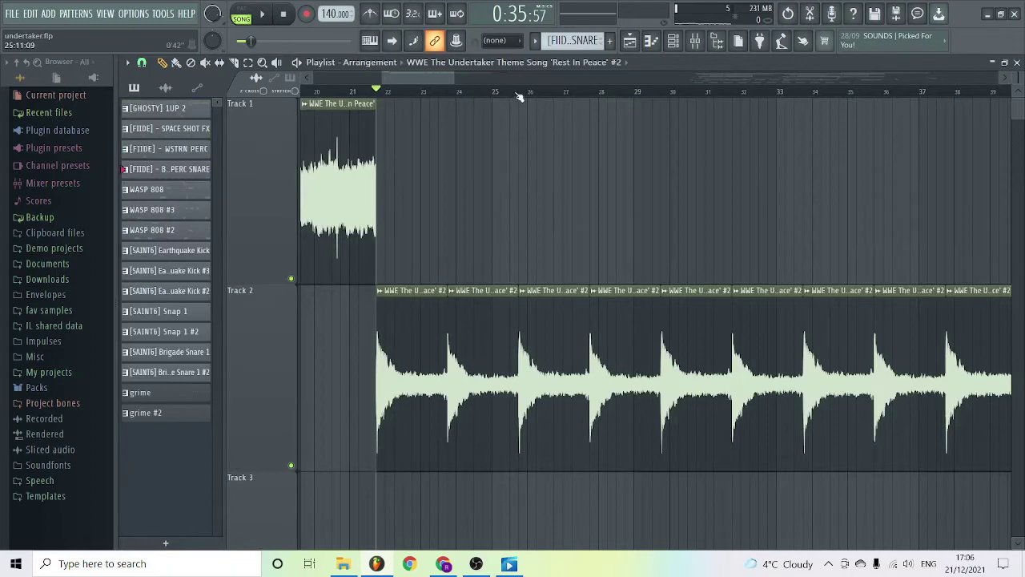
left_click_drag(519, 94, 376, 95)
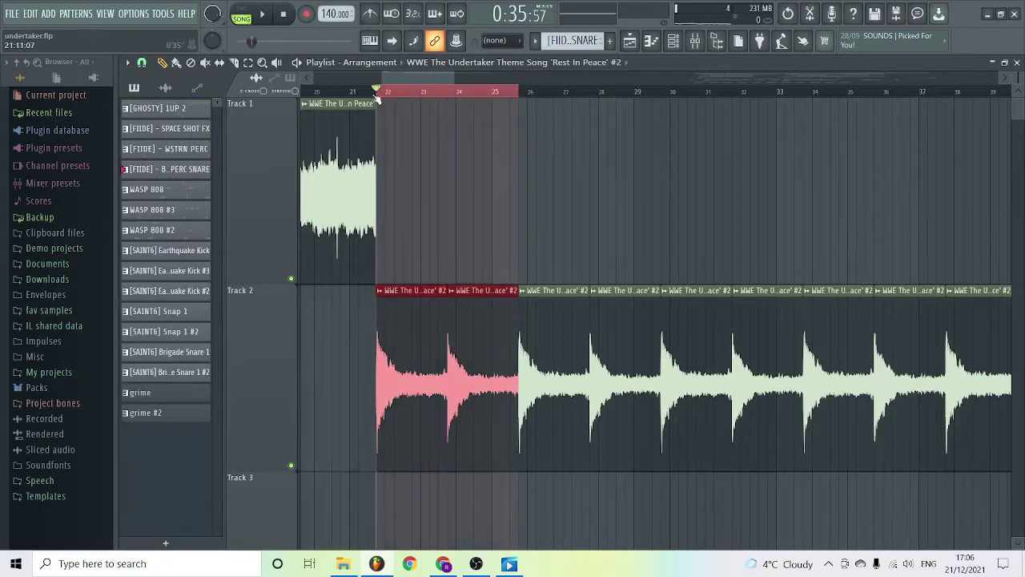
double_click(429, 95)
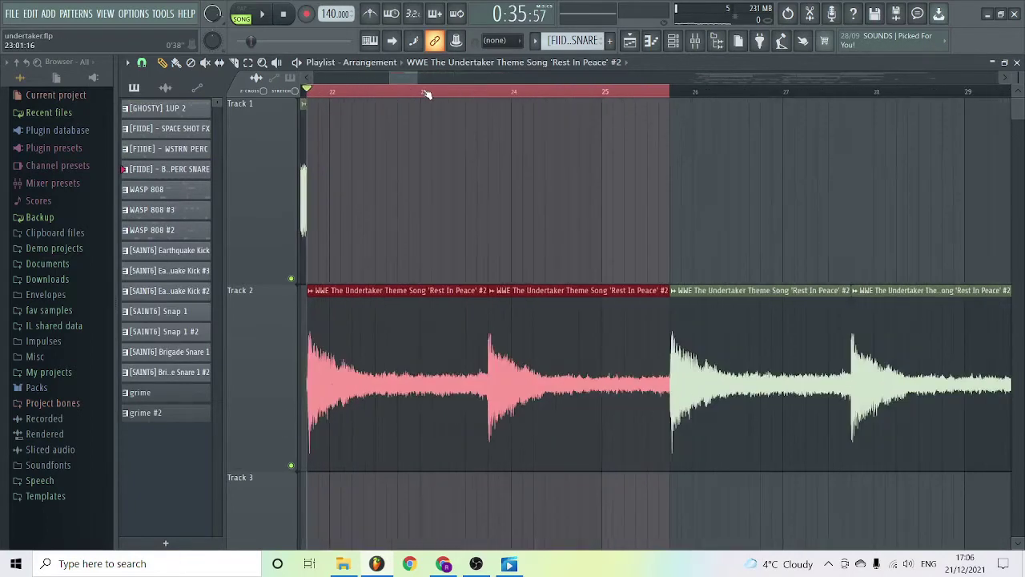
Place the [GHOSTY] 1UP 2 pattern on Track 3 under the first two theme clips and open its hat notes for editing
scroll(439, 189, "down", 1)
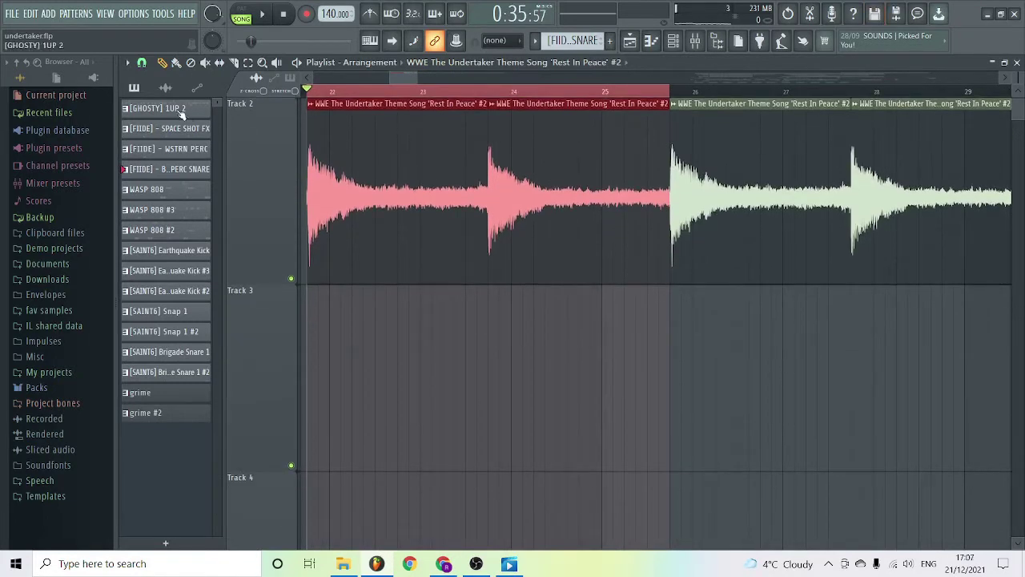
left_click_drag(179, 109, 549, 376)
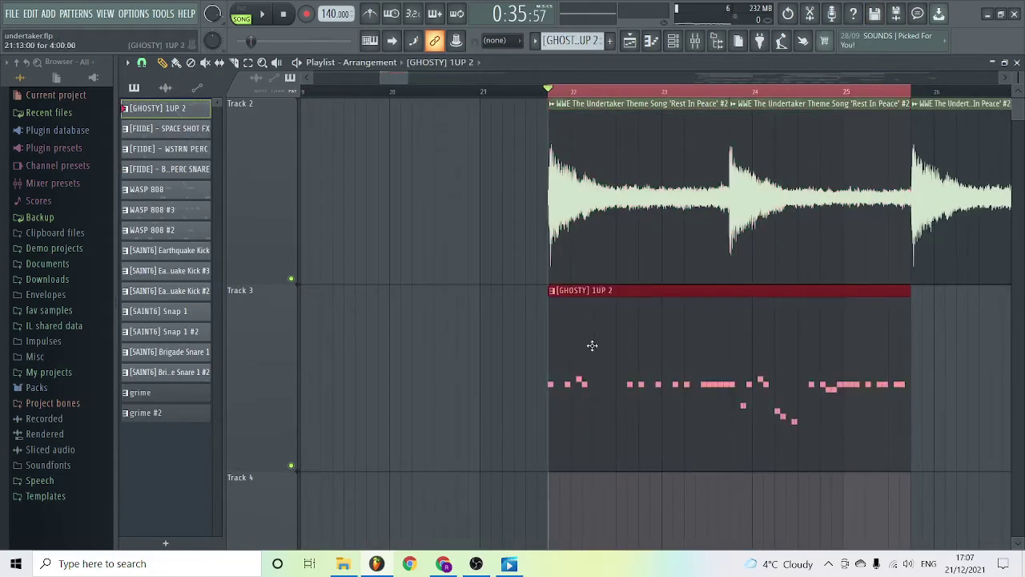
double_click(592, 345)
scroll(243, 195, "up", 2)
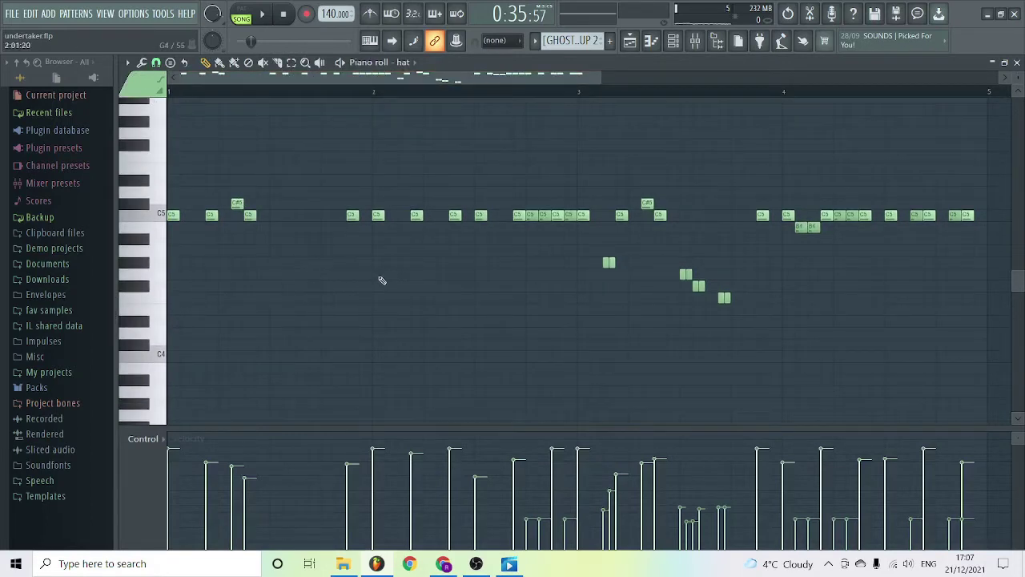
Try adding three longer hat notes above the C5 row in bars 1 and 2, and delete them
left_click(285, 168)
left_click(362, 179)
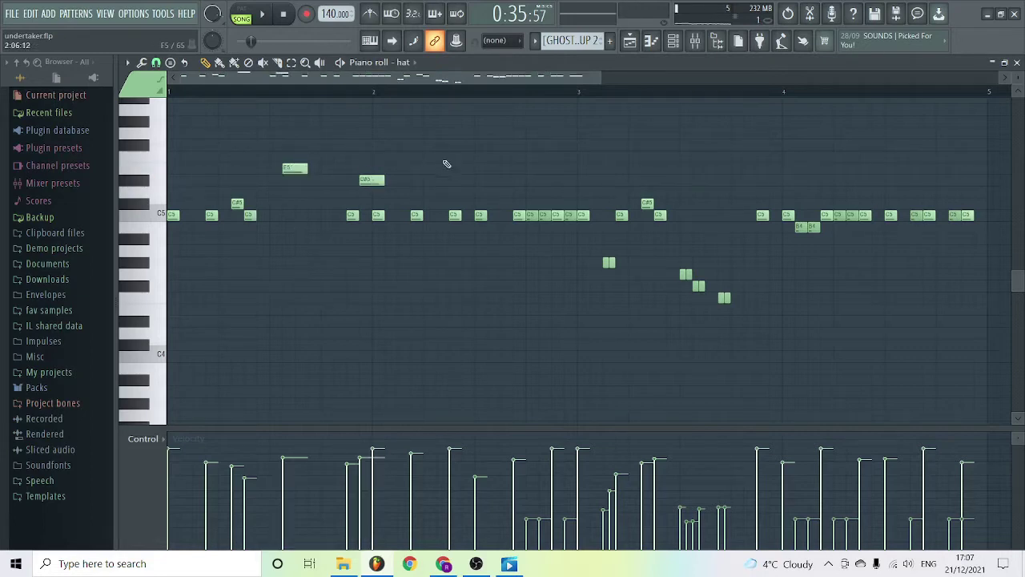
left_click(453, 156)
right_click(461, 157)
right_click(372, 180)
right_click(295, 170)
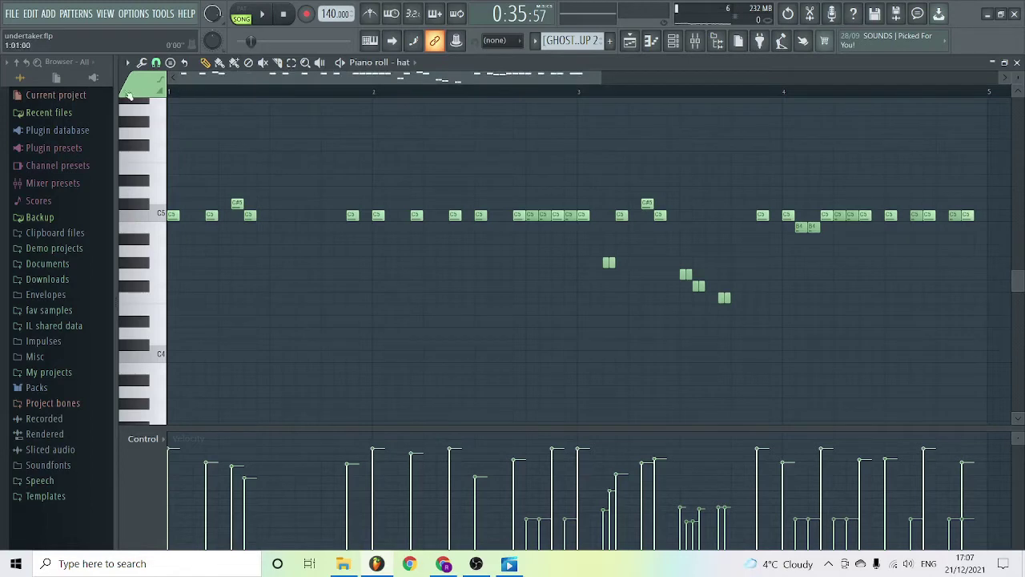
Audition the hat pattern, try lowering the velocities in bar 1 and across the whole pattern, and undo both velocity edits
key("space")
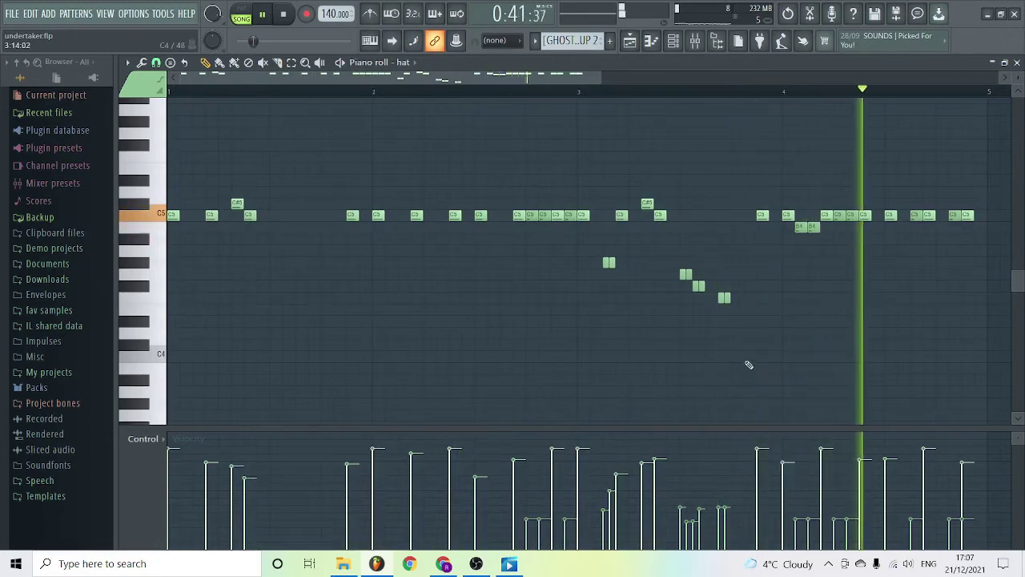
key("space")
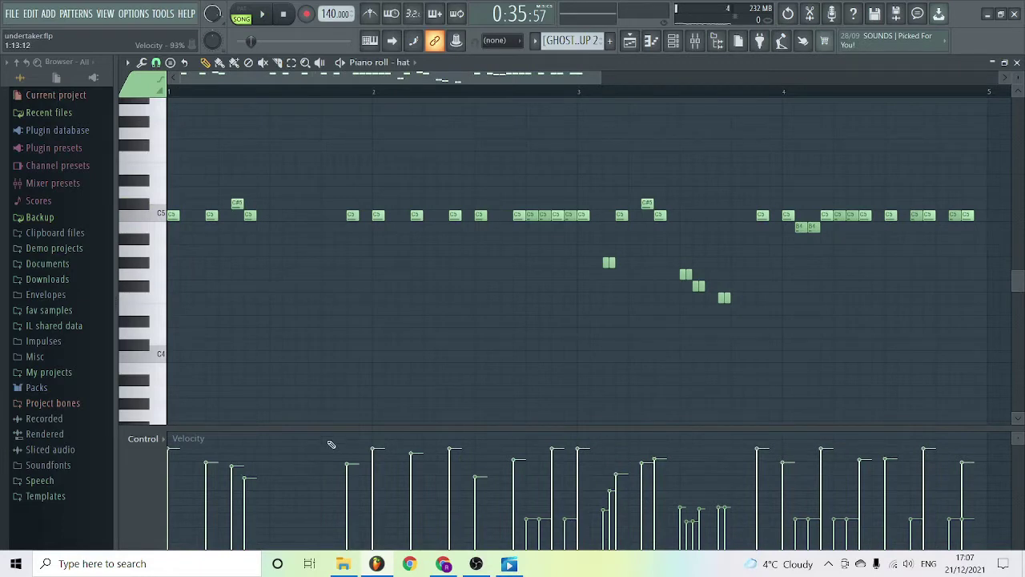
mouse_move(208, 490)
left_mouse_down()
mouse_move(213, 532)
mouse_move(264, 559)
left_mouse_up()
key("space")
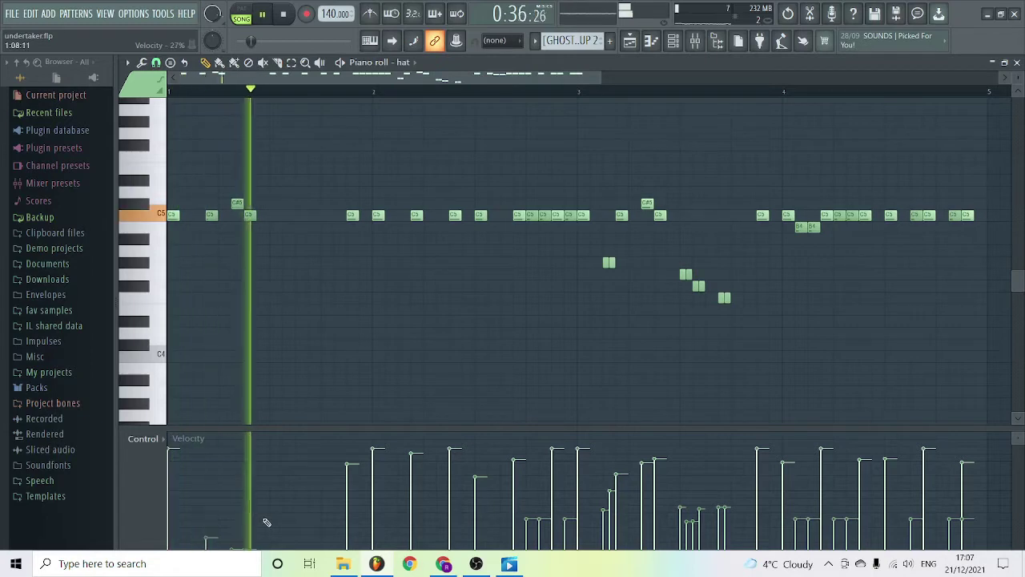
key("space")
key("ctrl+z")
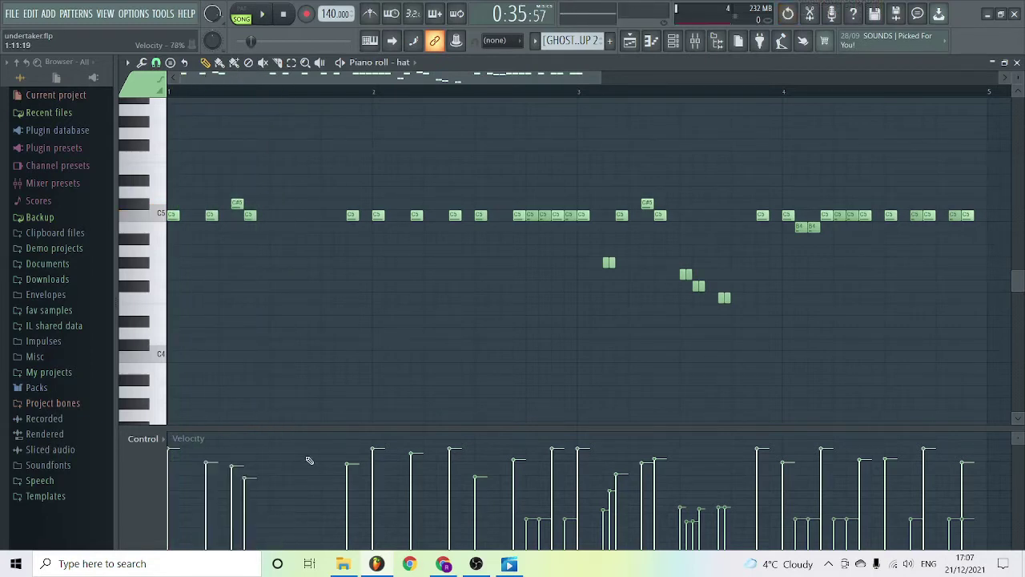
mouse_move(288, 479)
left_mouse_down()
mouse_move(207, 503)
mouse_move(962, 465)
mouse_move(248, 543)
mouse_move(879, 542)
left_mouse_up()
key("ctrl+z")
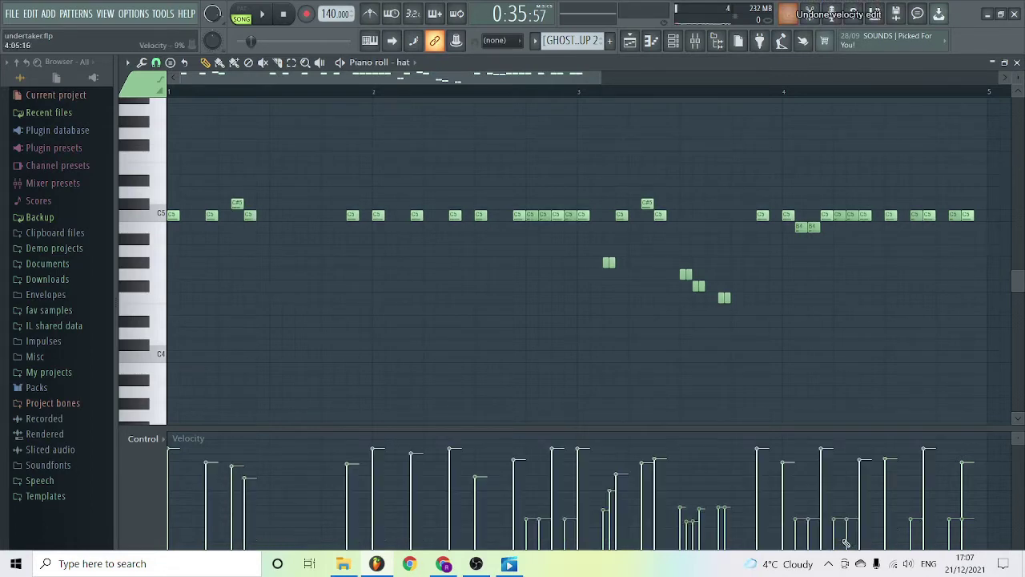
Close the piano roll, place the [SAINT6] Brigade Snare 1 pattern on Track 4 under the hat pattern, and audition the loop
left_click(1017, 62)
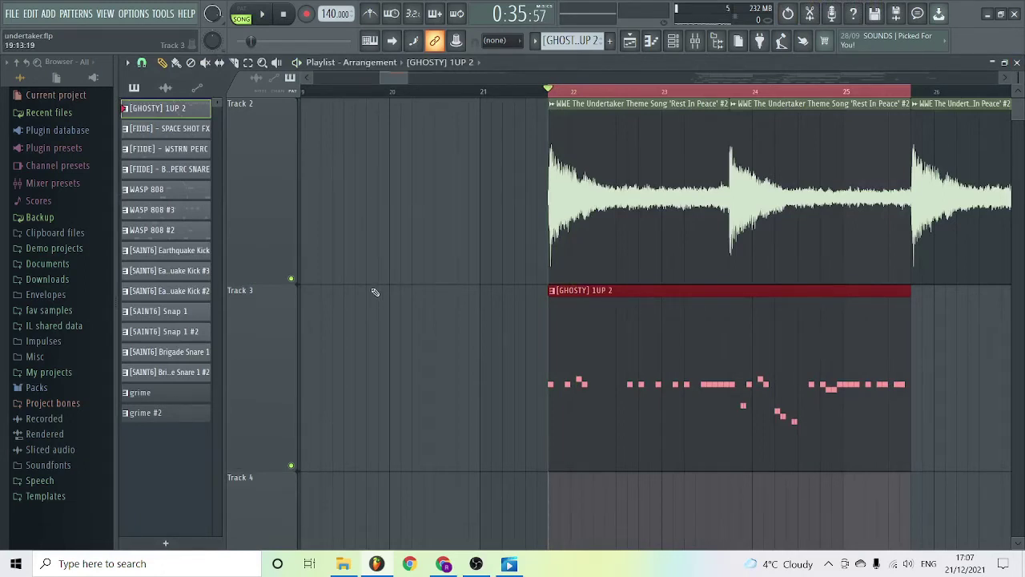
left_click_drag(190, 357, 581, 484)
scroll(718, 457, "down", 2)
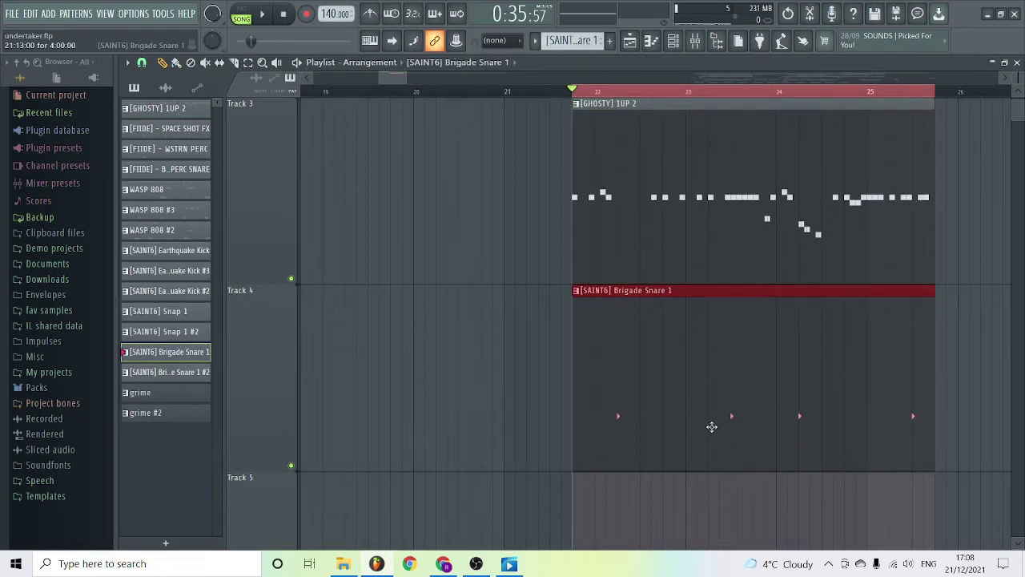
key("space")
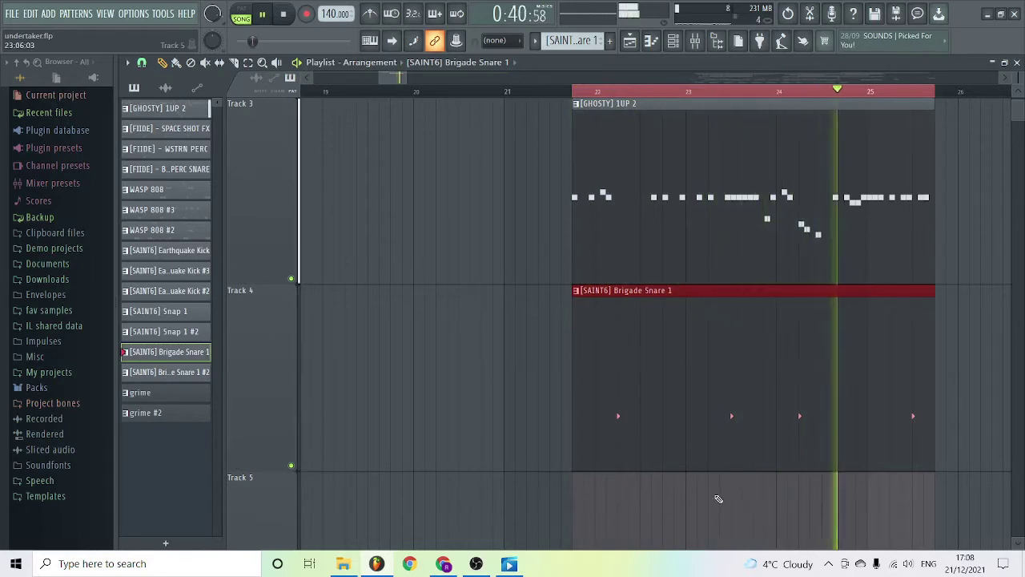
Stop playback, place the [FIIDE] - SPACE SHOT FX pattern on Track 5 at the loop start, and audition it
key("space")
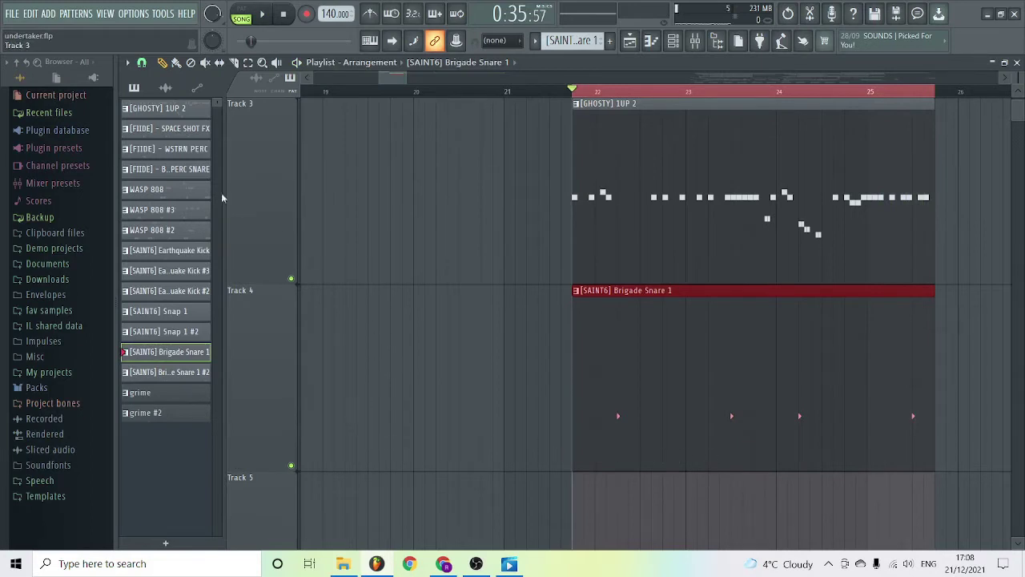
left_click_drag(178, 132, 584, 473)
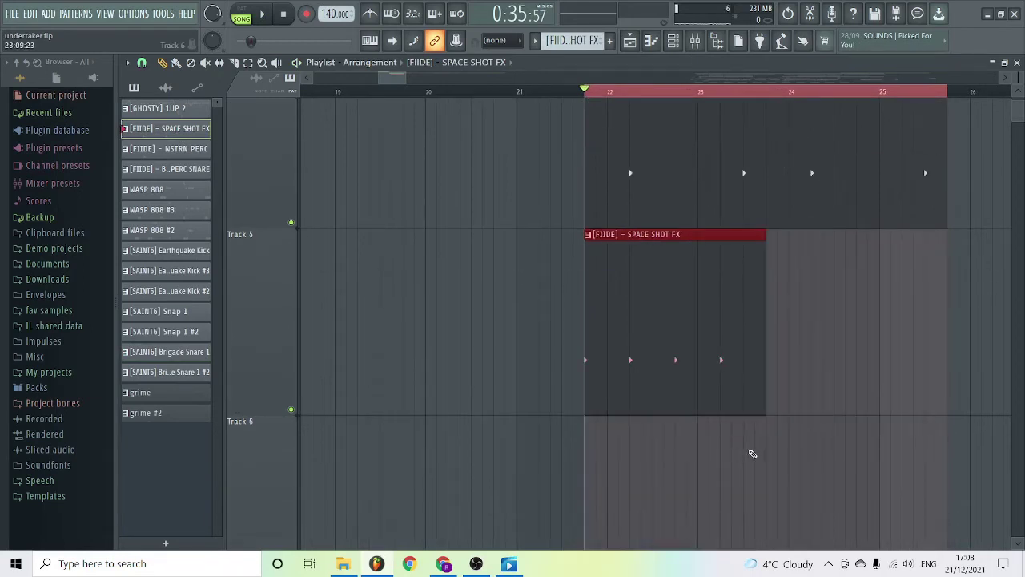
key("space")
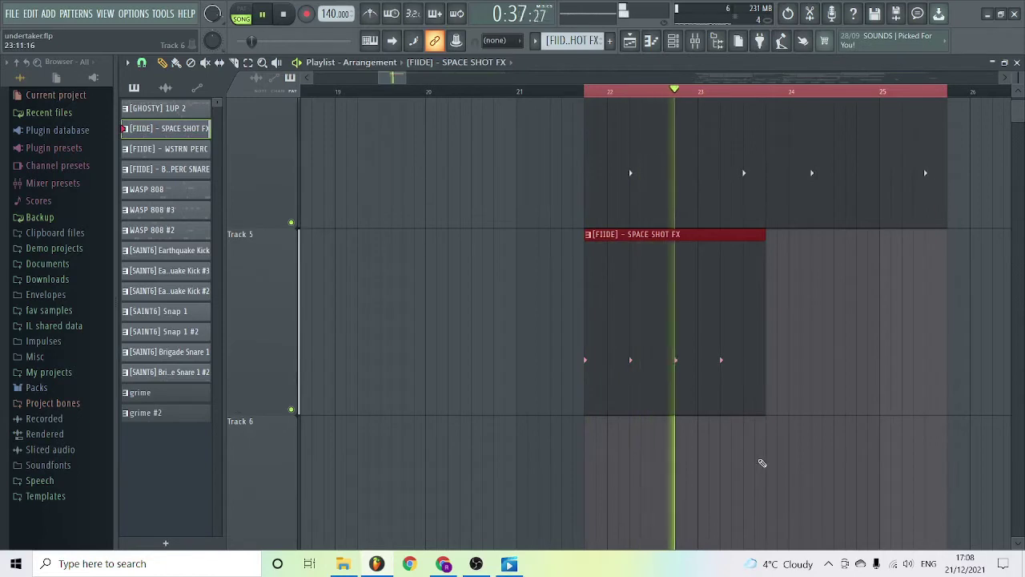
key("space")
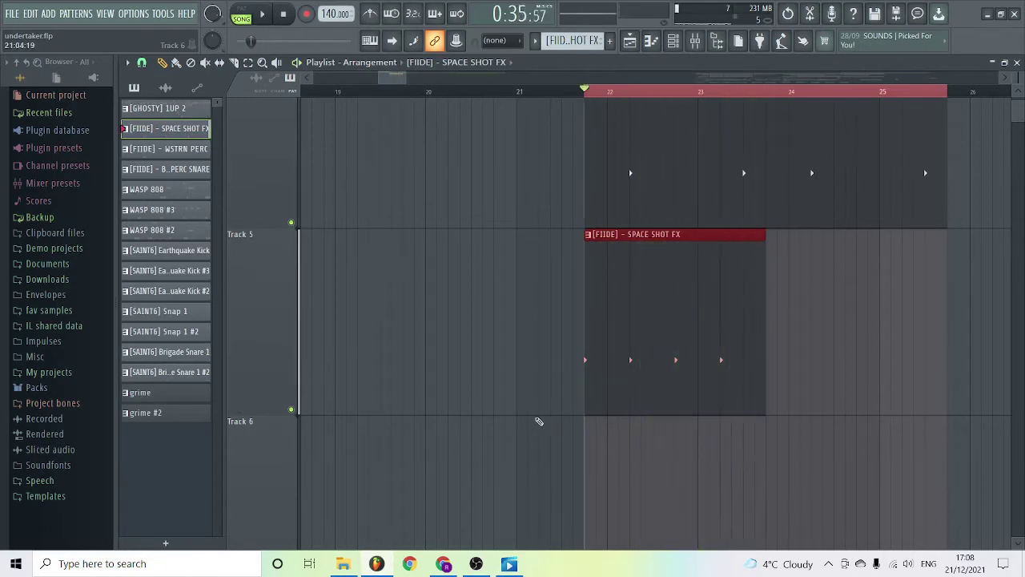
Place the [SAINT6] Earthquake Kick pattern on Track 6, aligned with the start of the loop
scroll(475, 266, "down", 5, "ctrl")
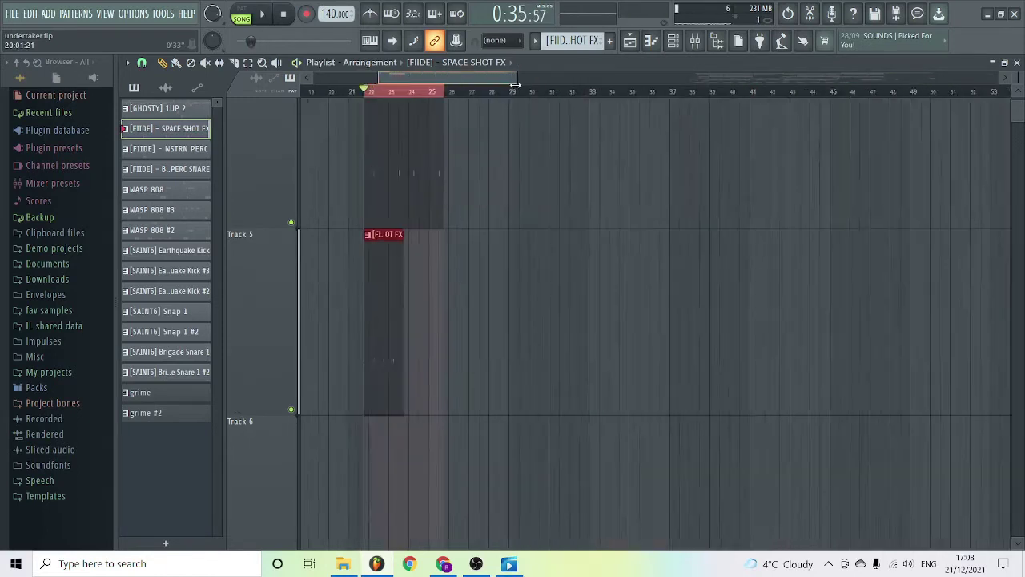
scroll(891, 148, "up", 2)
scroll(891, 147, "down", 4, "alt")
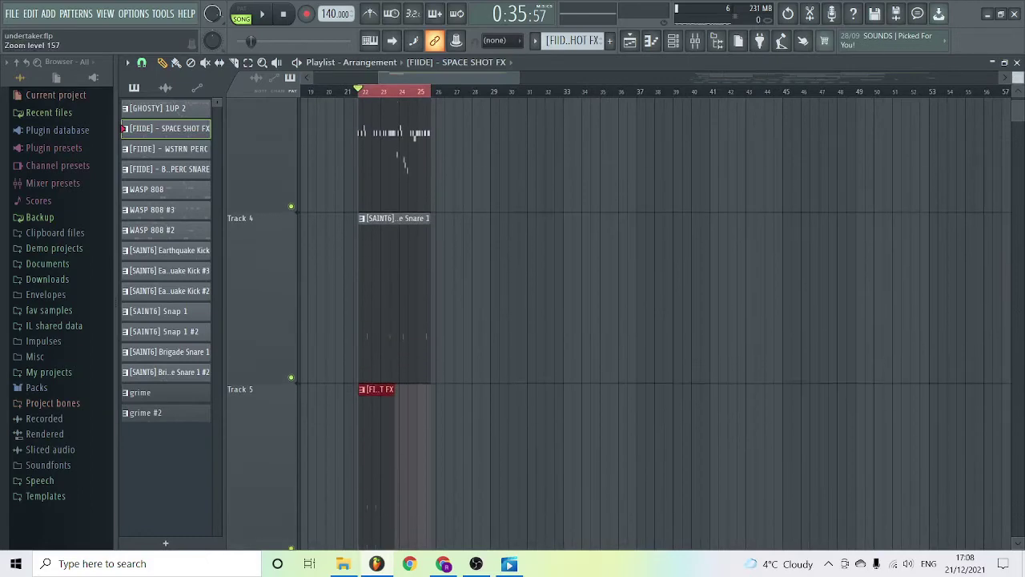
scroll(673, 236, "down", 1, "alt")
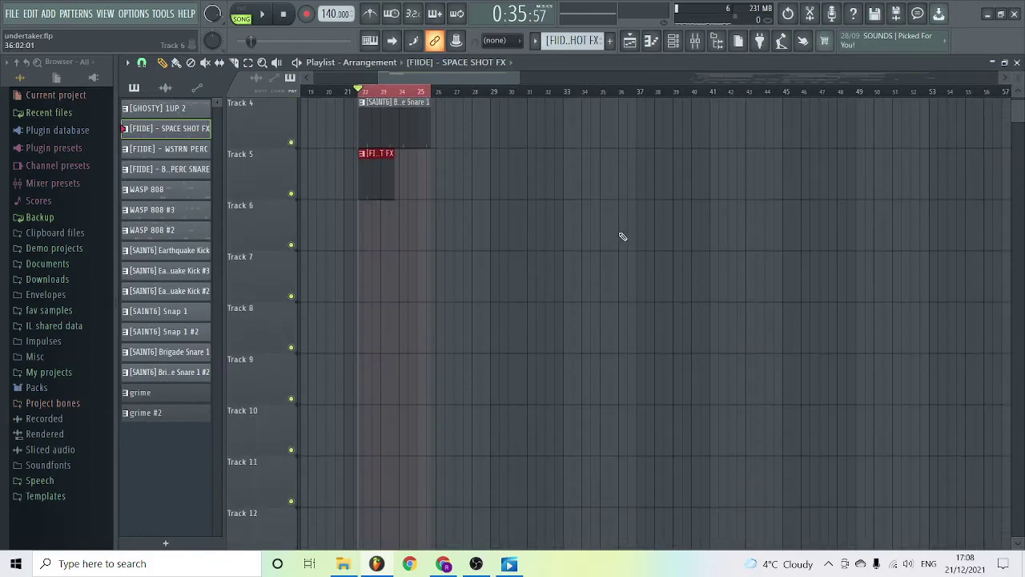
scroll(614, 239, "up", 3)
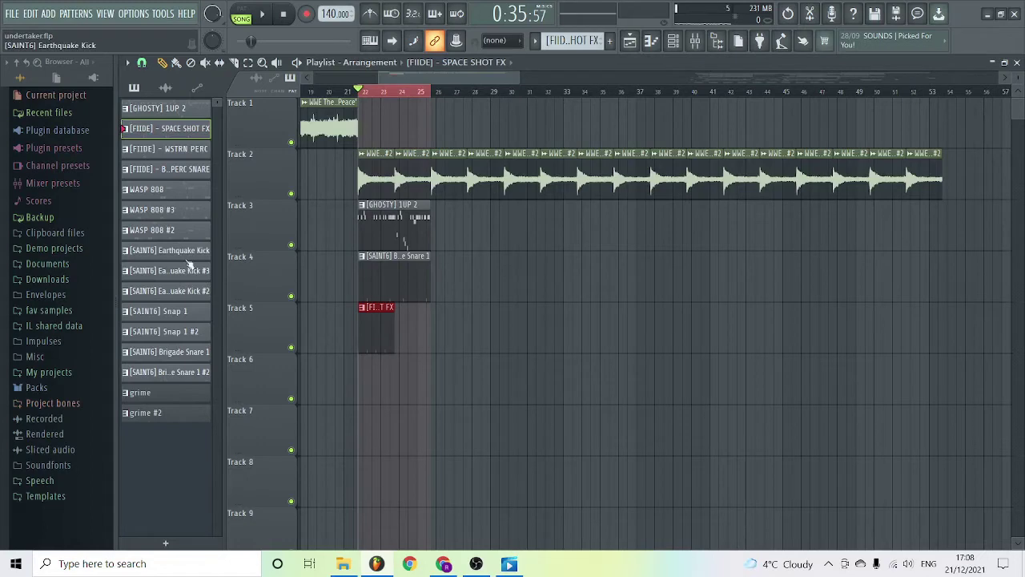
left_click_drag(189, 254, 377, 198)
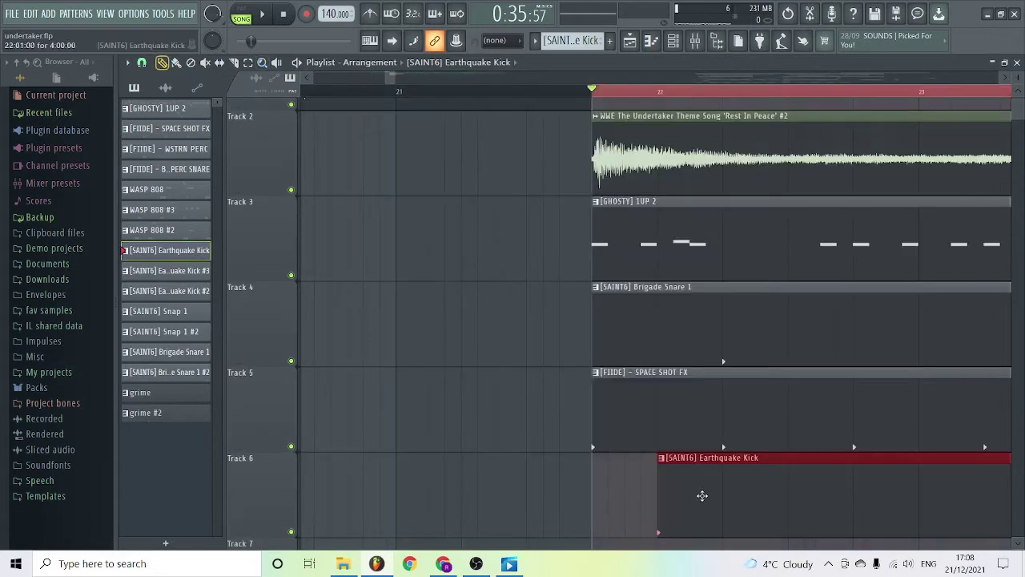
left_click_drag(702, 496, 634, 492)
Audition the kick notes in the piano roll, and place the WASP 808 pattern on Track 7 at the loop start in the Playlist
double_click(634, 492)
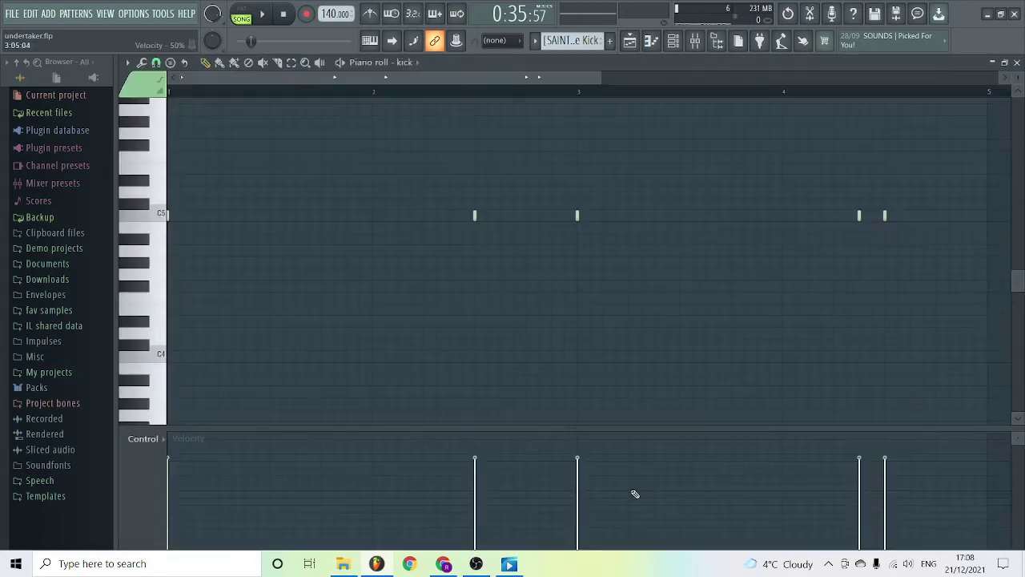
scroll(299, 310, "up", 1)
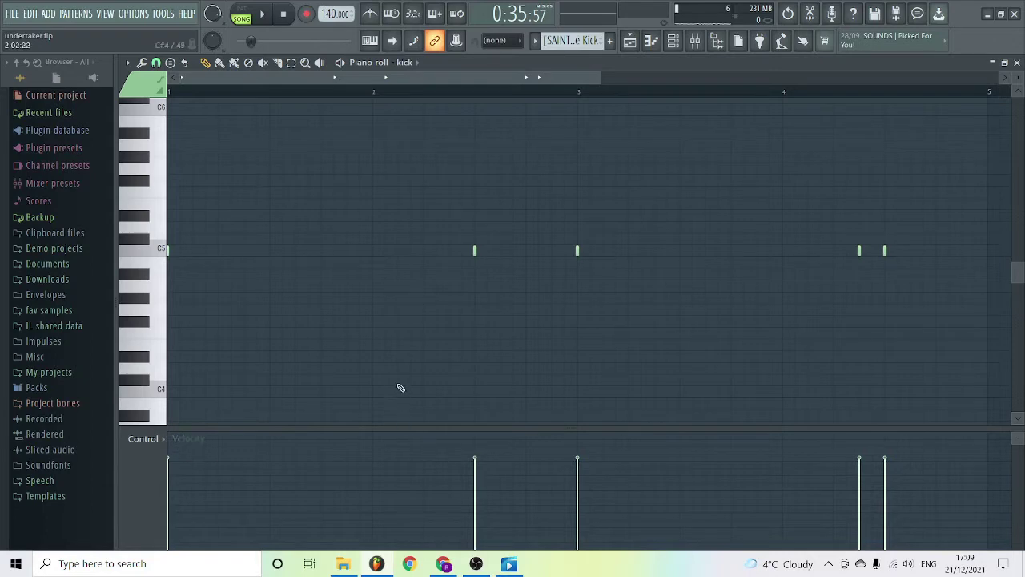
key("space")
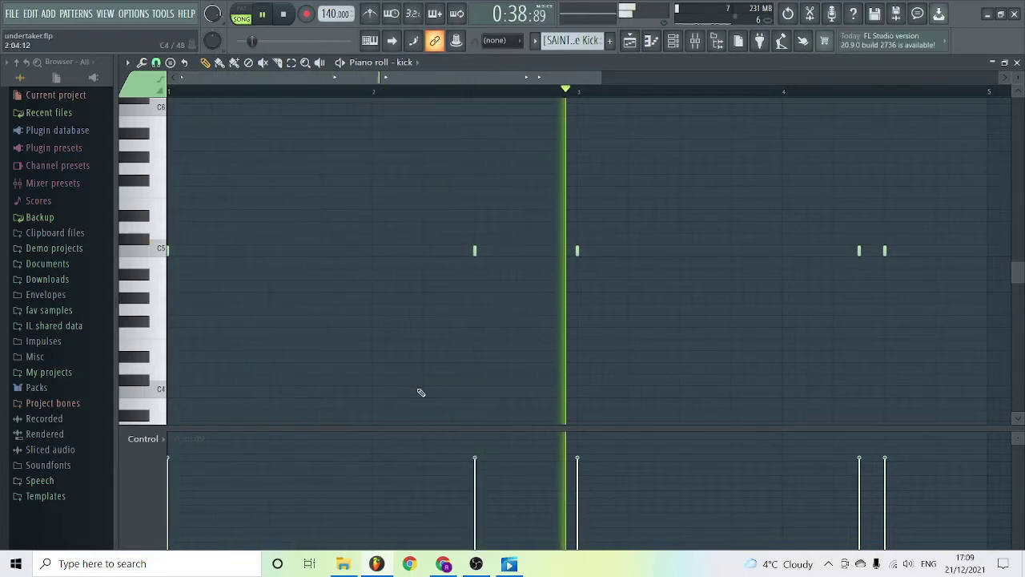
left_click_drag(455, 78, 560, 79)
key("F5")
key("space")
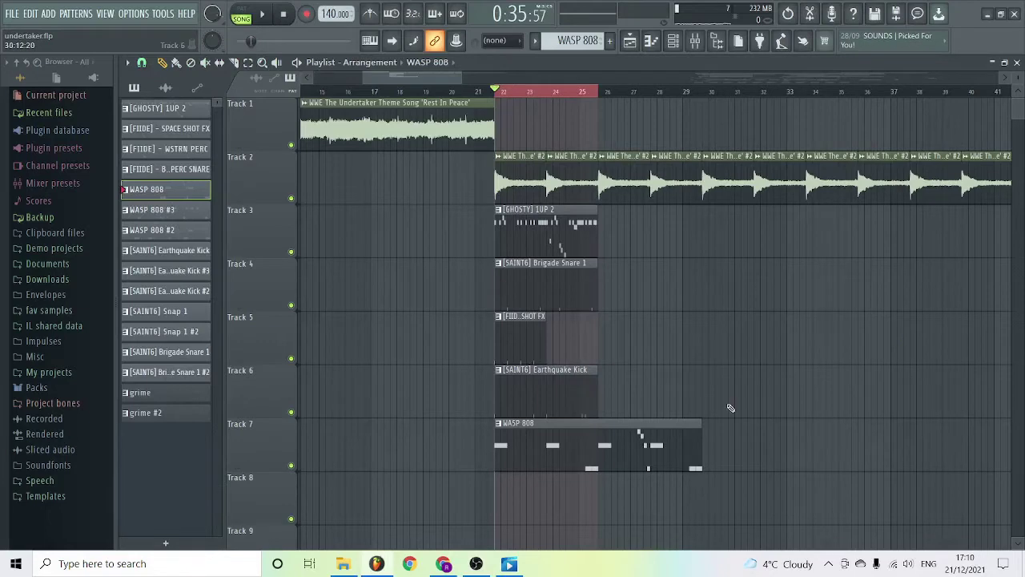
Examine the 808 channel's sample settings and volume envelope, and return to the Playlist
scroll(725, 408, "down", 1)
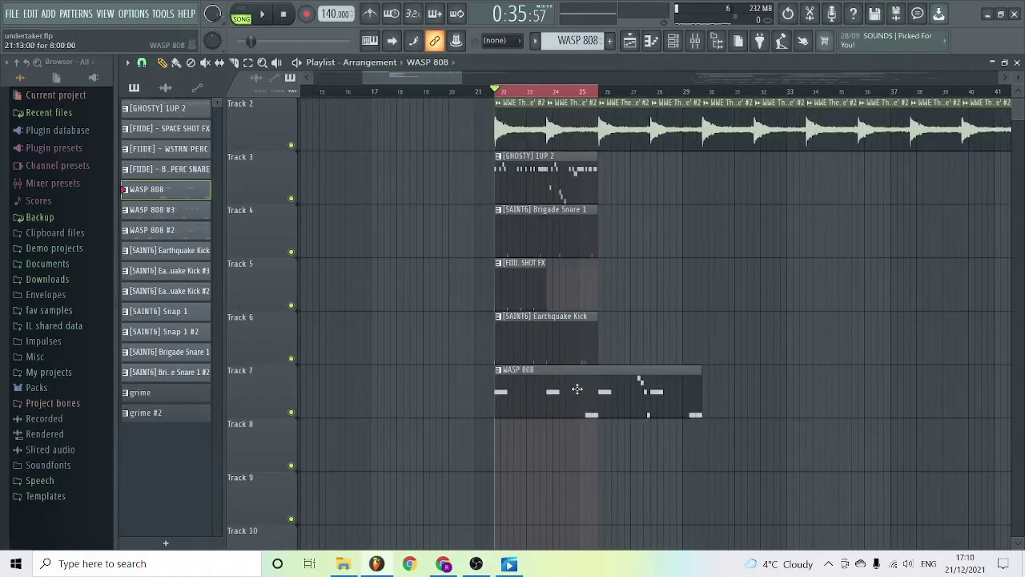
left_click(673, 40)
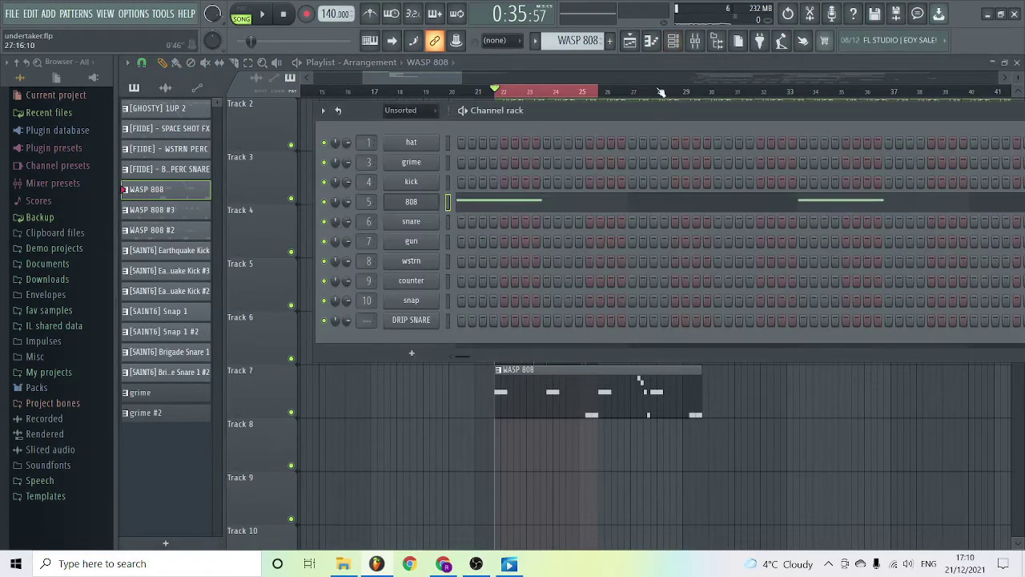
left_click(427, 202)
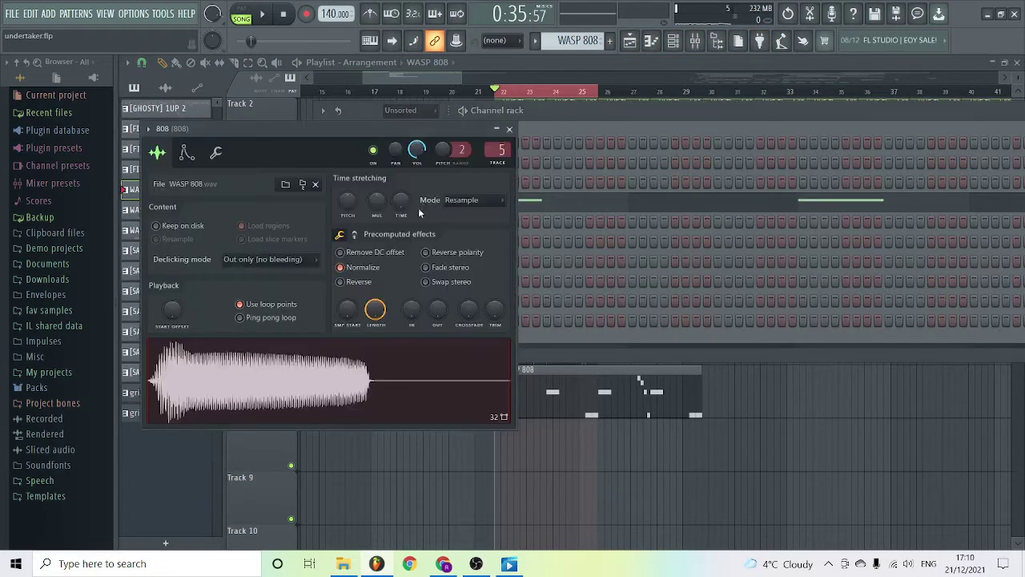
left_click(191, 156)
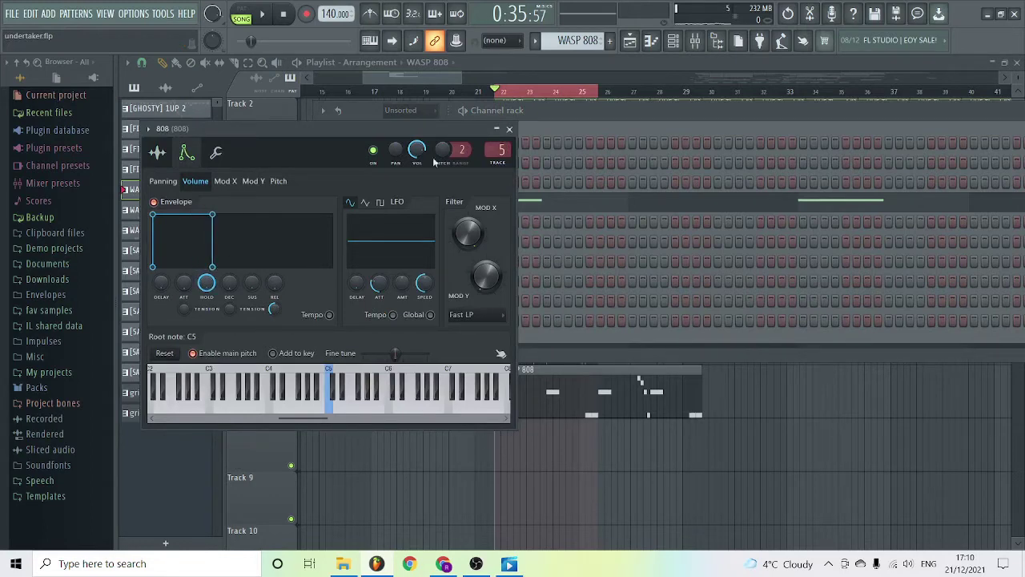
left_click(509, 129)
key("F6")
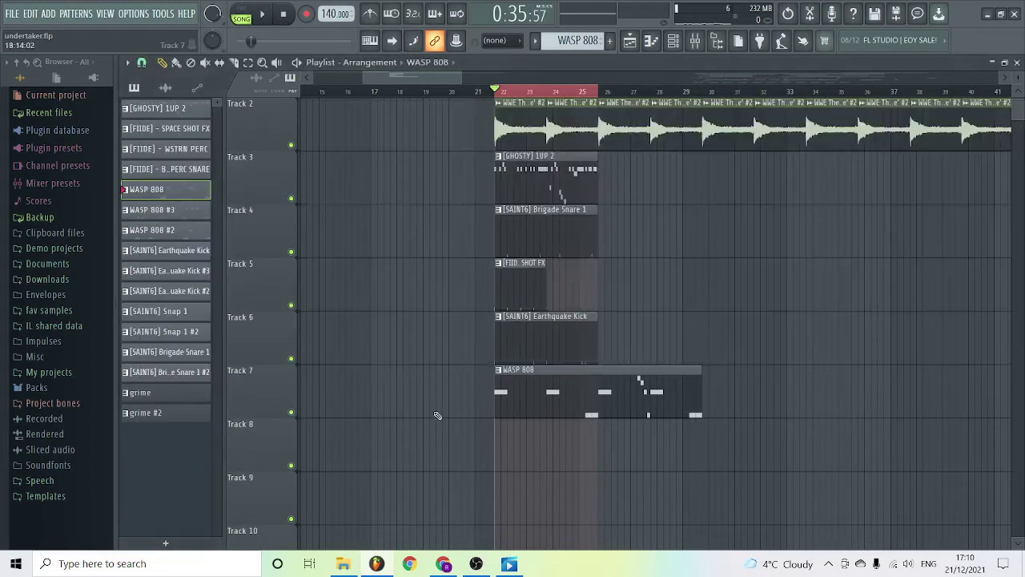
Examine the WASP 808 notes across the full eight-bar pattern, audition them with the loop, and return to the Playlist
double_click(517, 396)
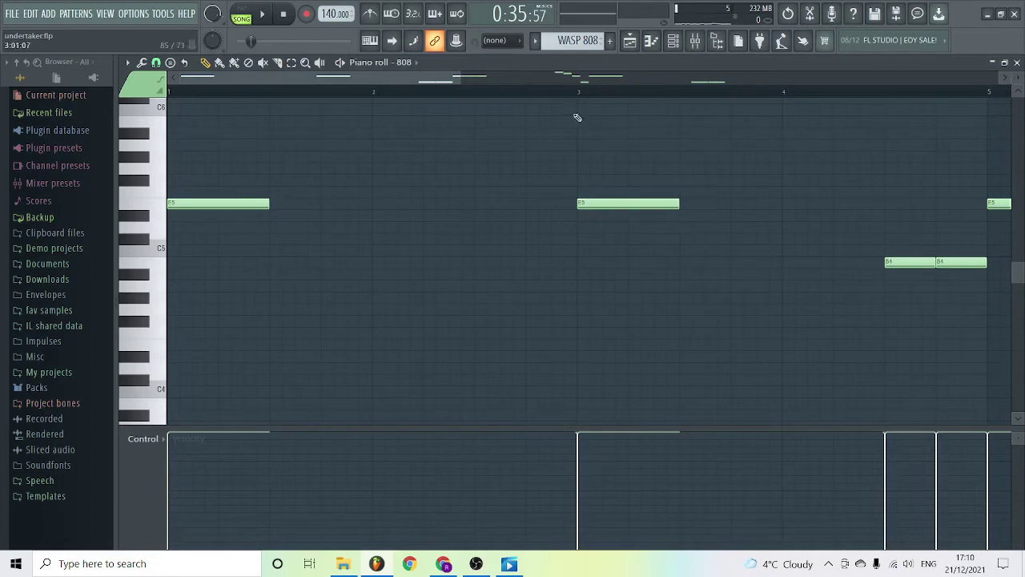
left_click_drag(469, 77, 833, 81)
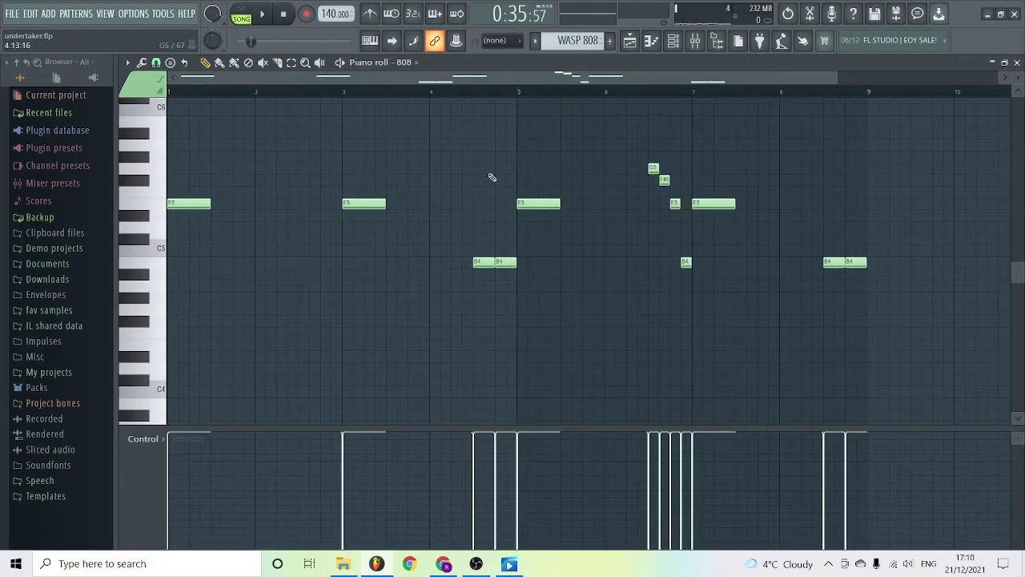
key("space")
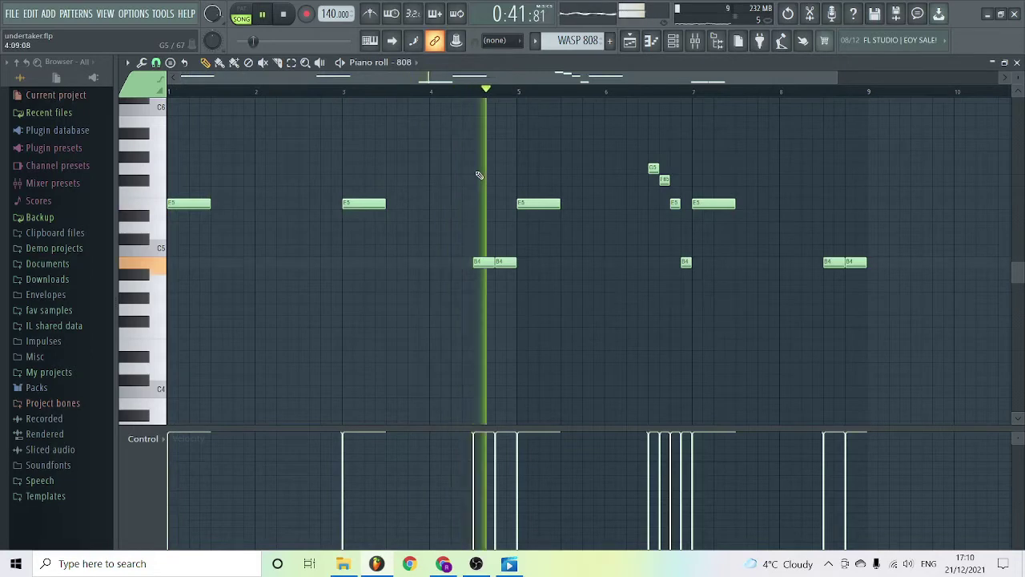
key("space")
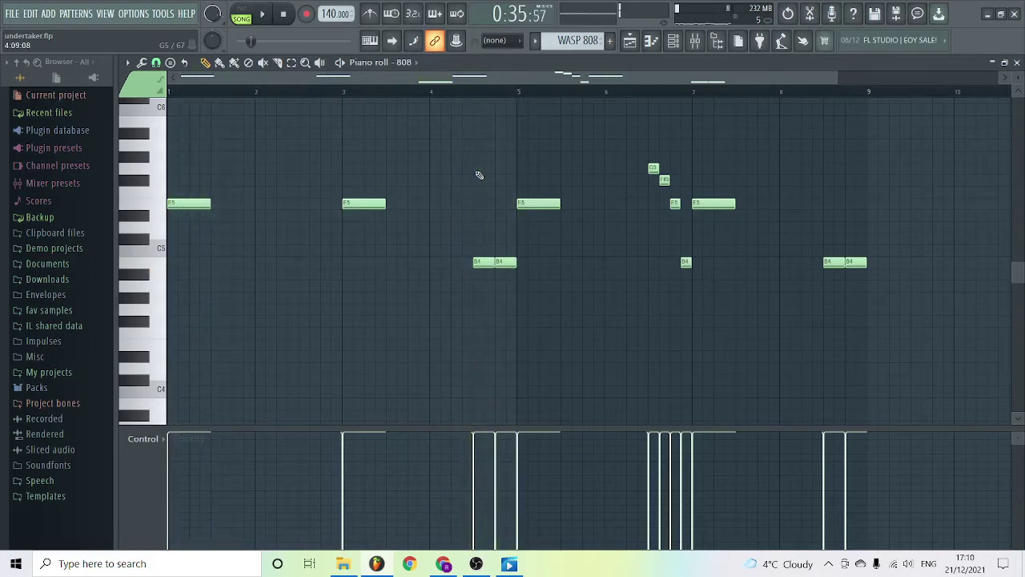
left_click(1018, 62)
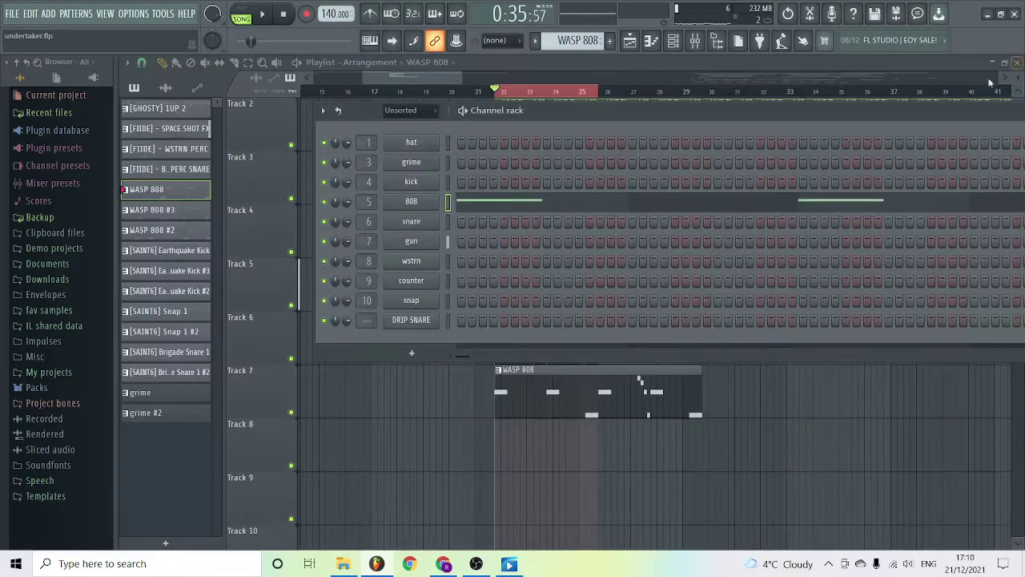
key("F6")
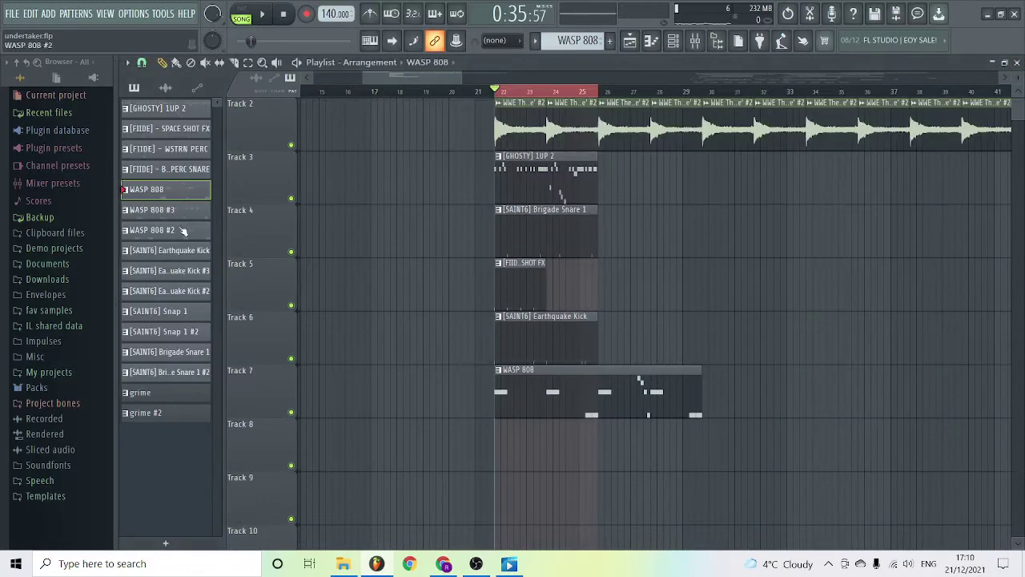
Try the WASP 808 #3 pattern on Track 8 with Track 7 muted, and revert both changes
left_click_drag(172, 217, 531, 438)
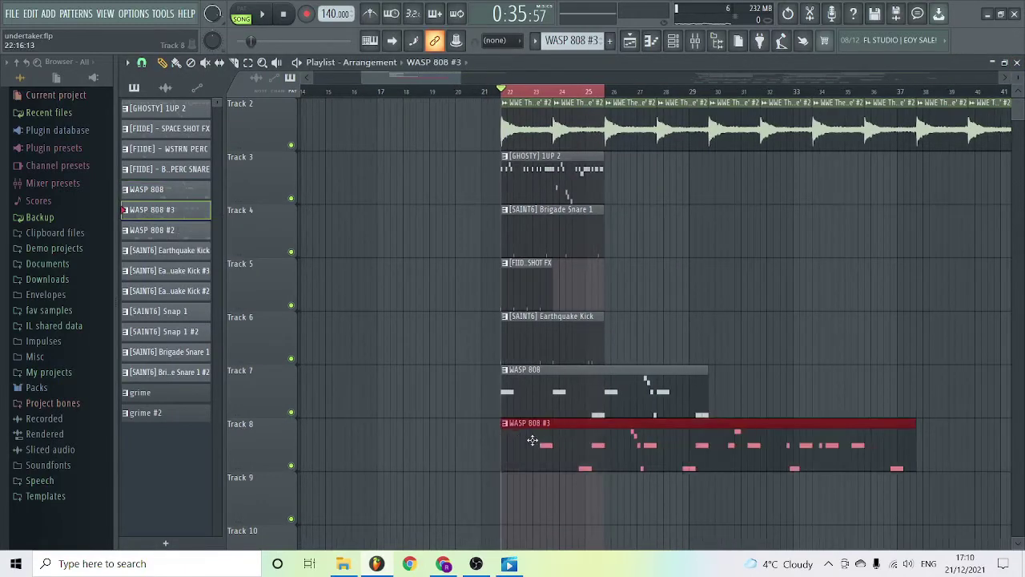
left_click(293, 412)
mouse_move(610, 463)
left_mouse_down()
mouse_move(574, 460)
mouse_move(604, 457)
left_mouse_up()
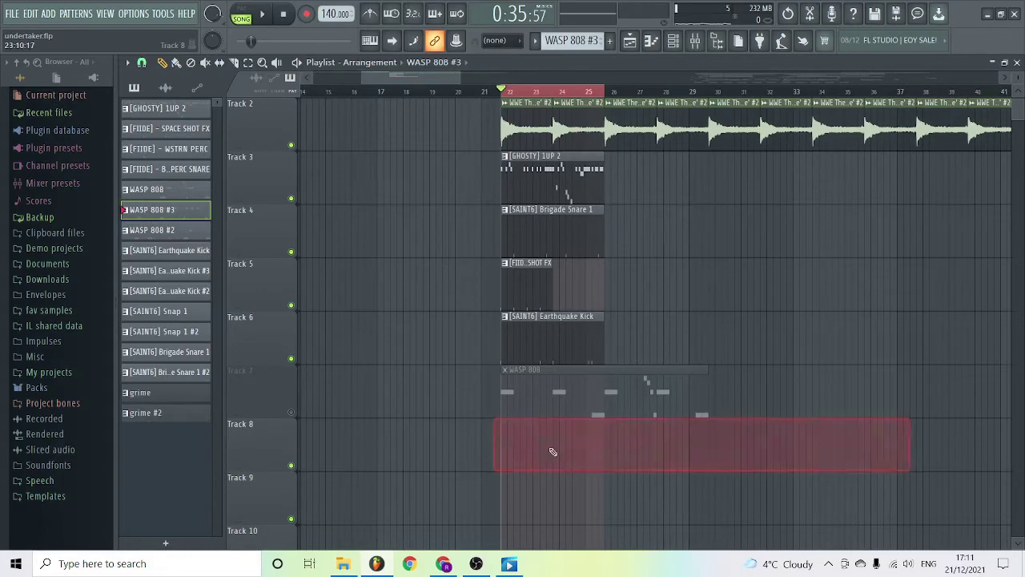
right_click(553, 450)
left_click(292, 413)
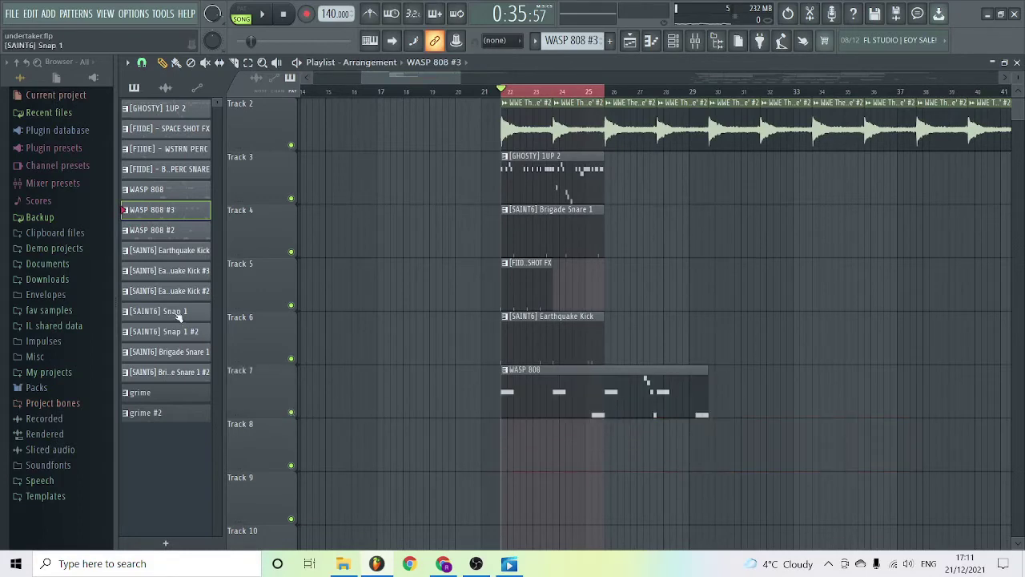
Place the [SAINT6] Snap 1 pattern on Track 8 at the loop start and audition the layered drums
left_click_drag(178, 317, 553, 458)
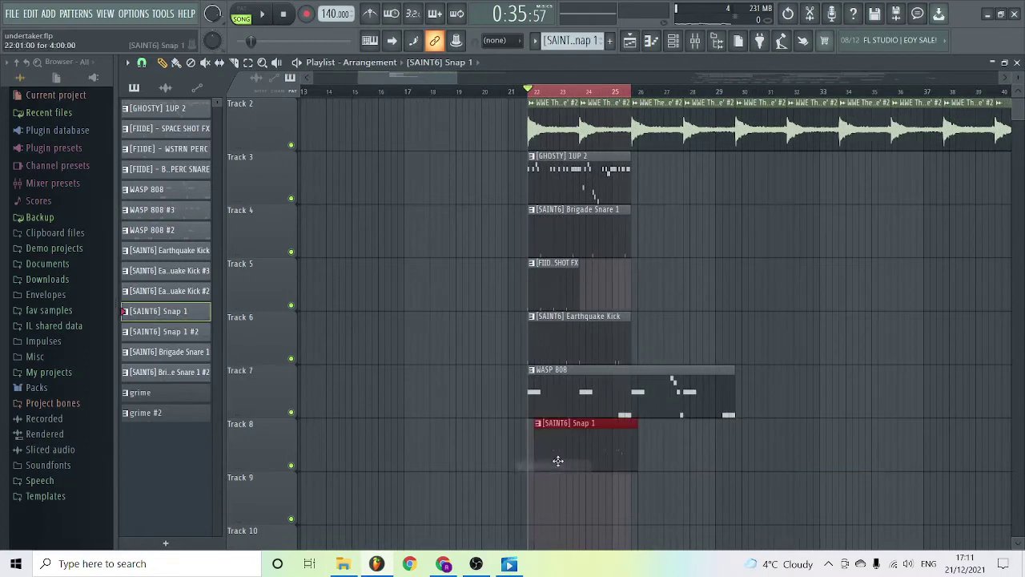
key("space")
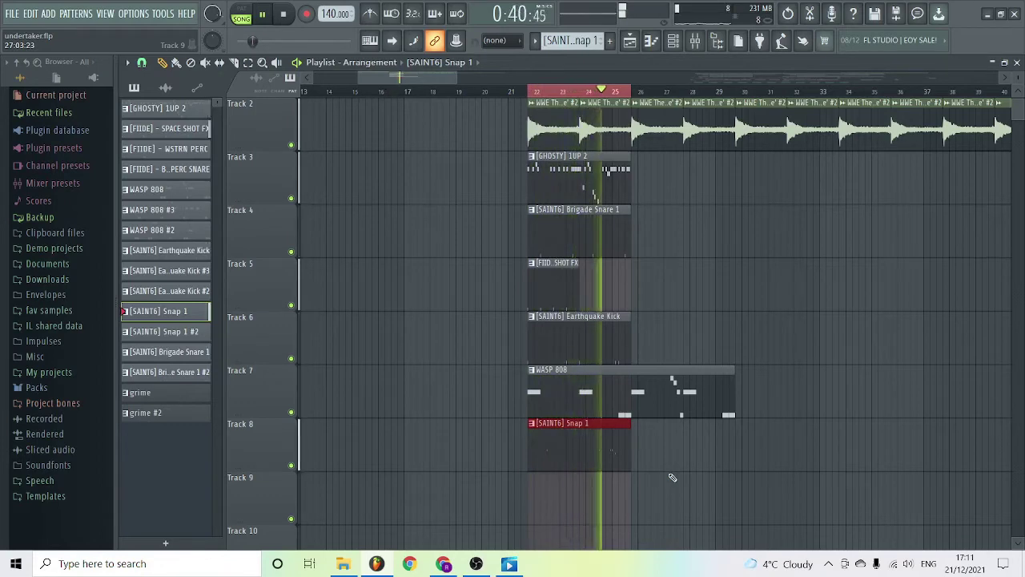
key("space")
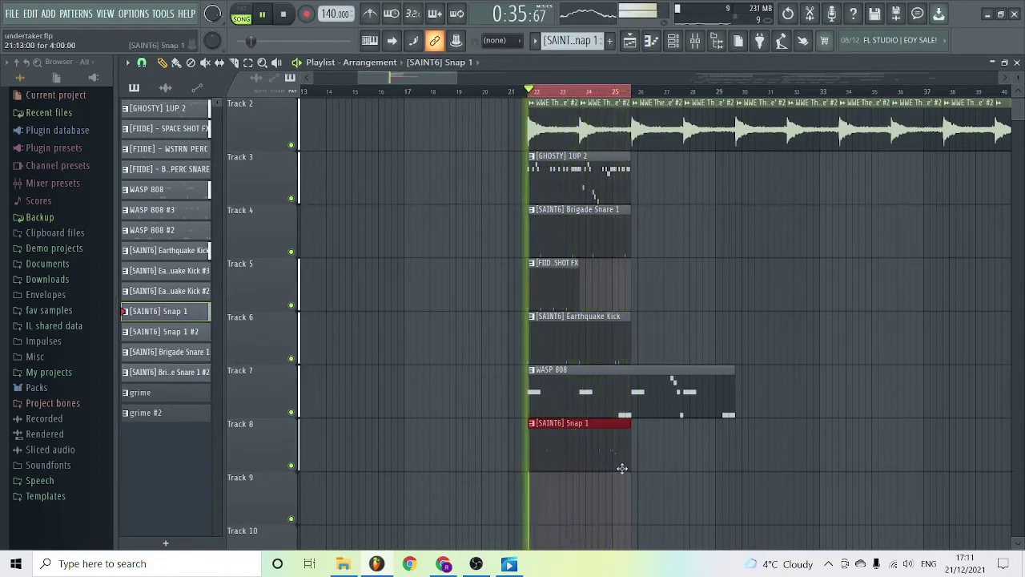
Place the grime pattern on Track 9 under the snap pattern and clear the loop selection on the timeline
scroll(583, 453, "down", 2)
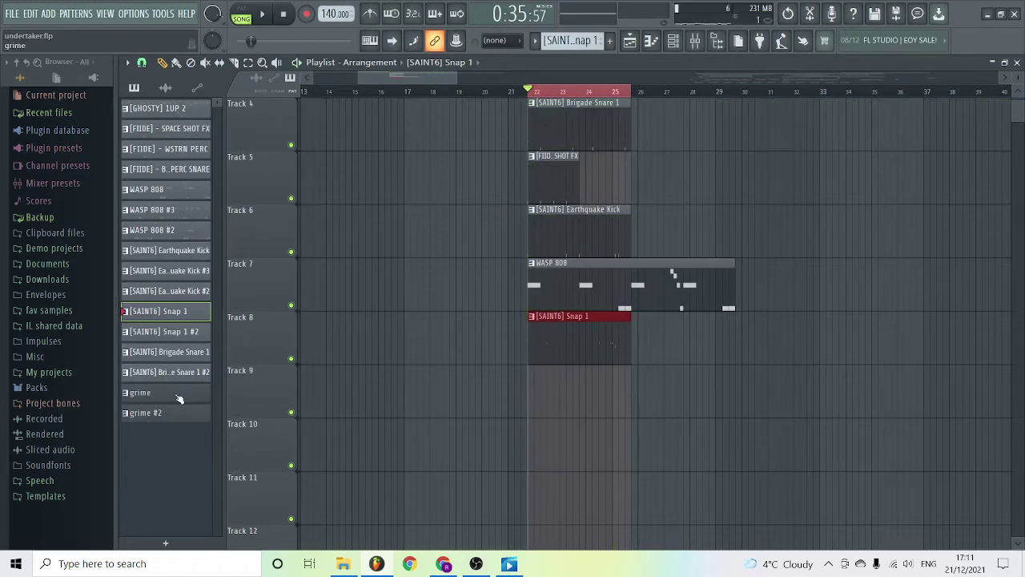
left_click_drag(168, 398, 613, 403)
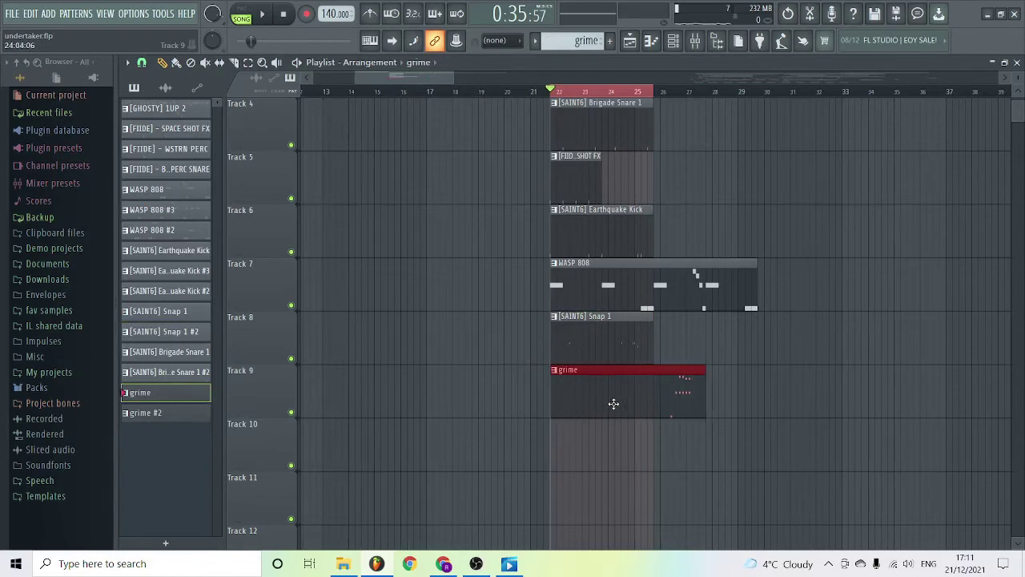
left_click(558, 90)
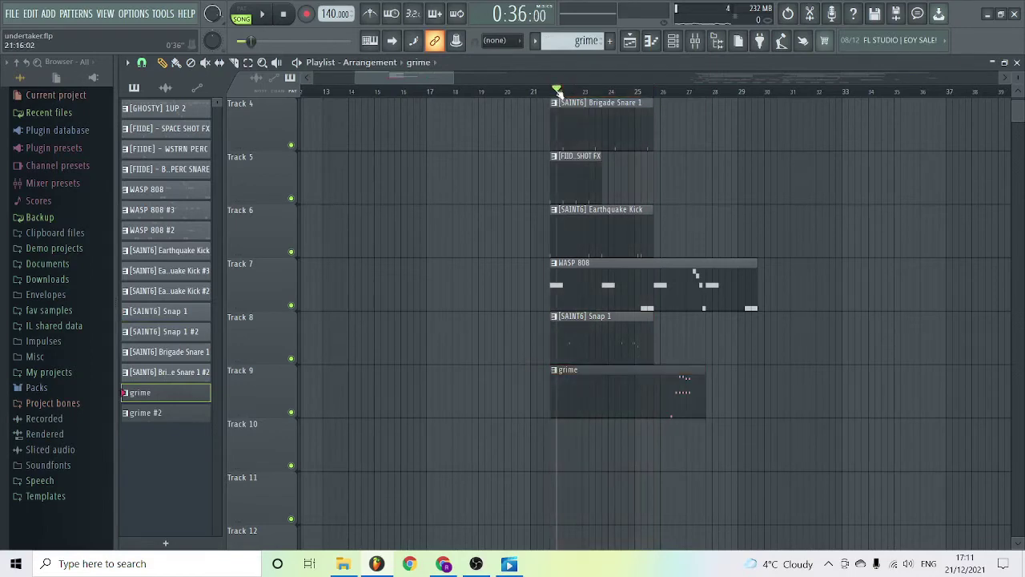
Open the grime channel's sample settings from the channel rack and remove the sample's fade-in
scroll(721, 208, "up", 1)
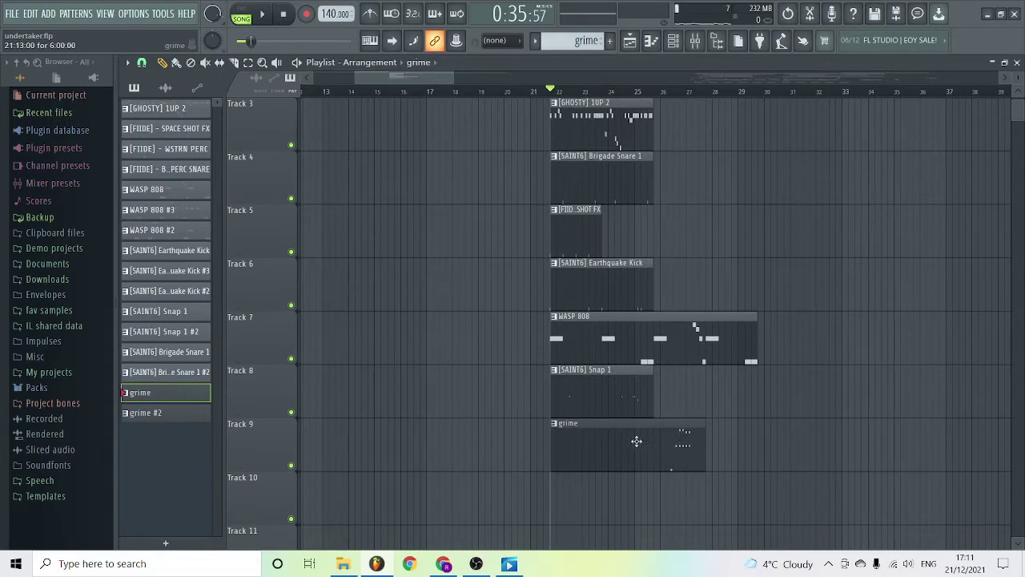
left_click(651, 40)
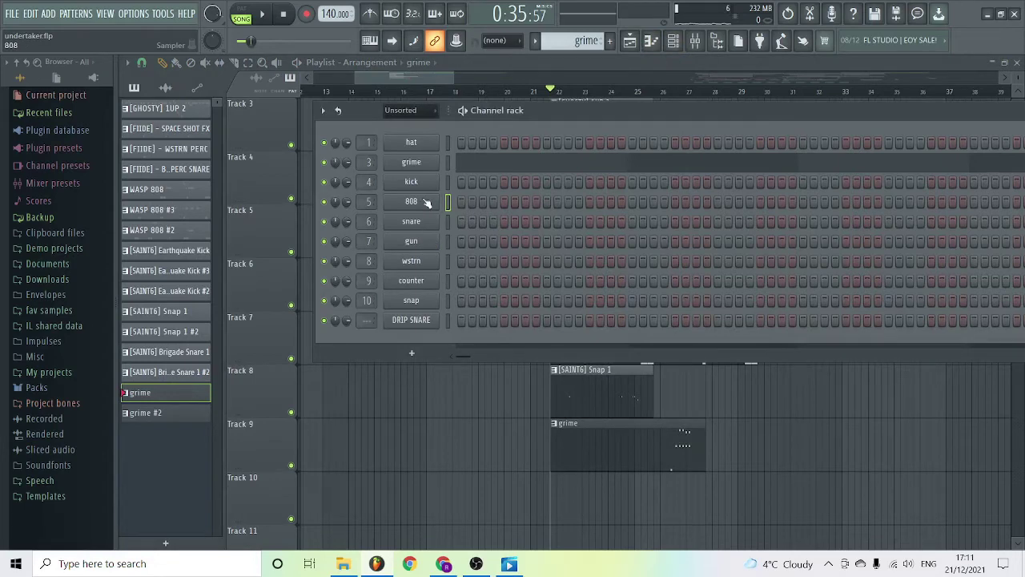
left_click(411, 162)
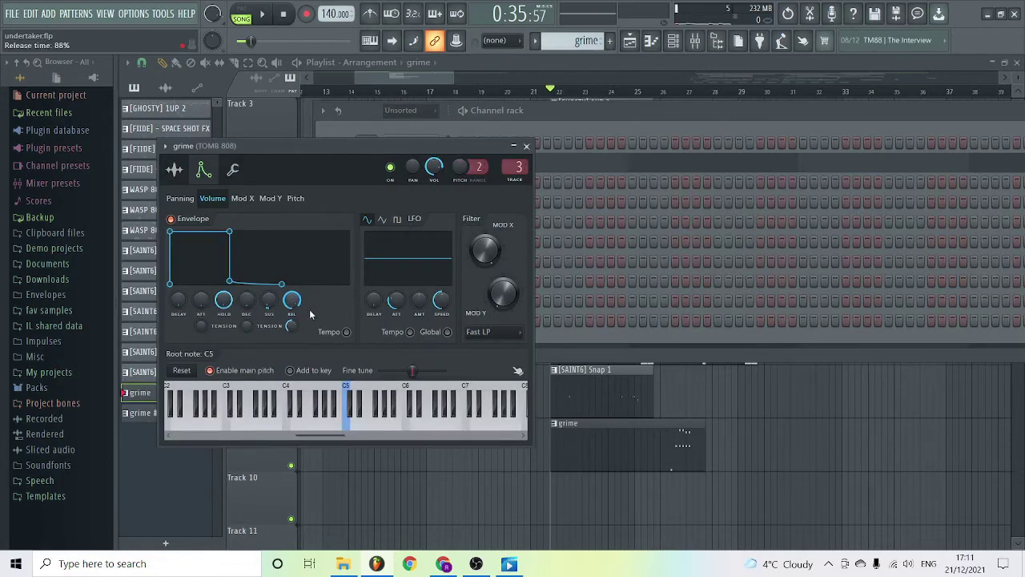
left_click(173, 170)
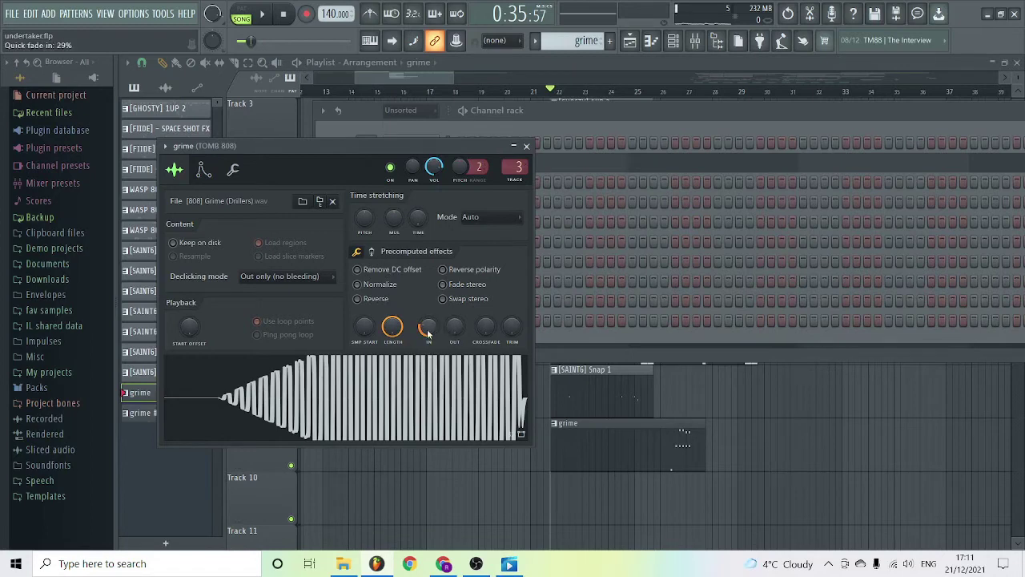
left_click_drag(425, 327, 425, 346)
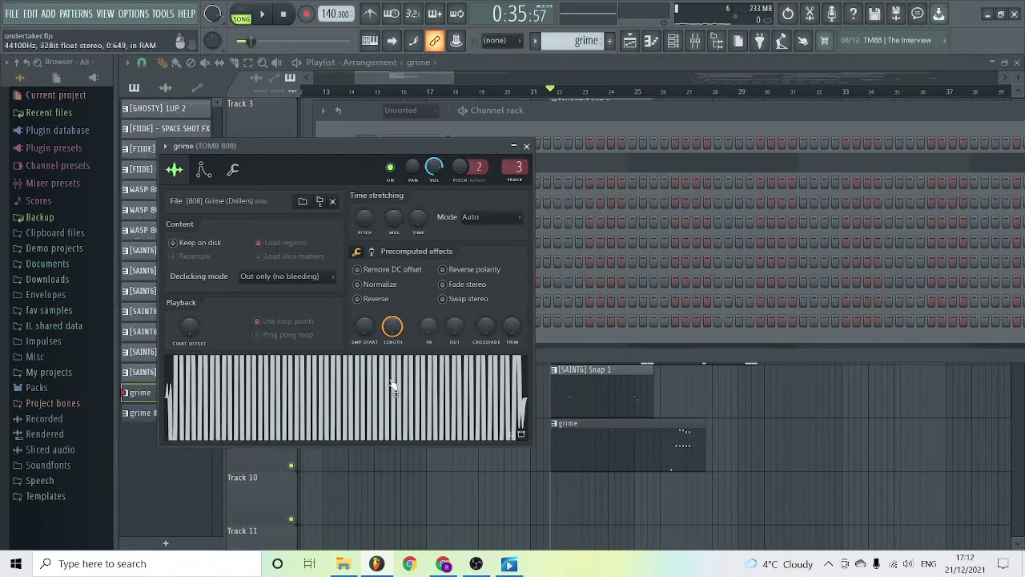
Try the grime sample with centered stereo delay and 0% boost, restoring boost to 15% and stereo delay to 13% right
left_click(375, 251)
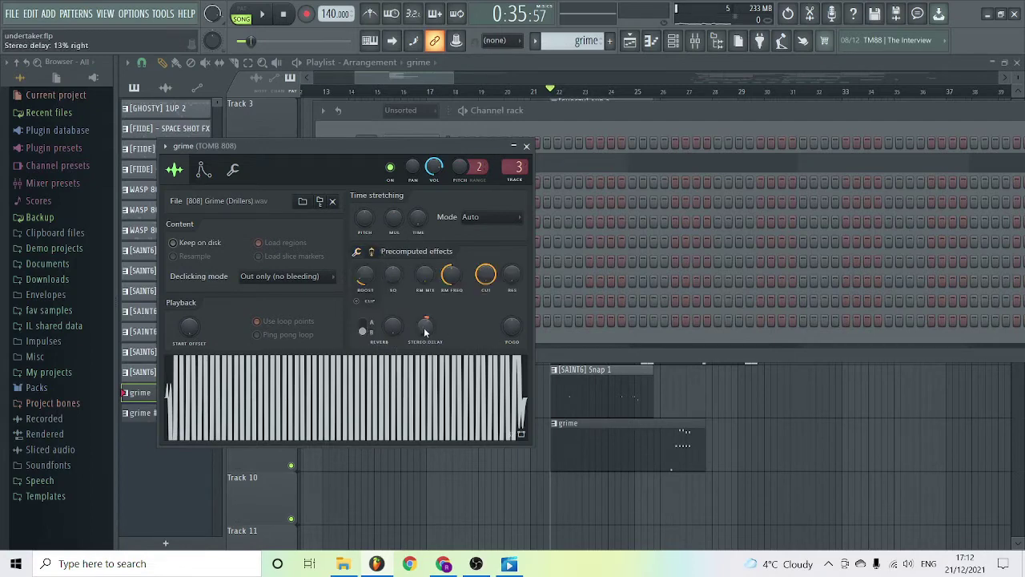
left_click_drag(426, 331, 425, 338)
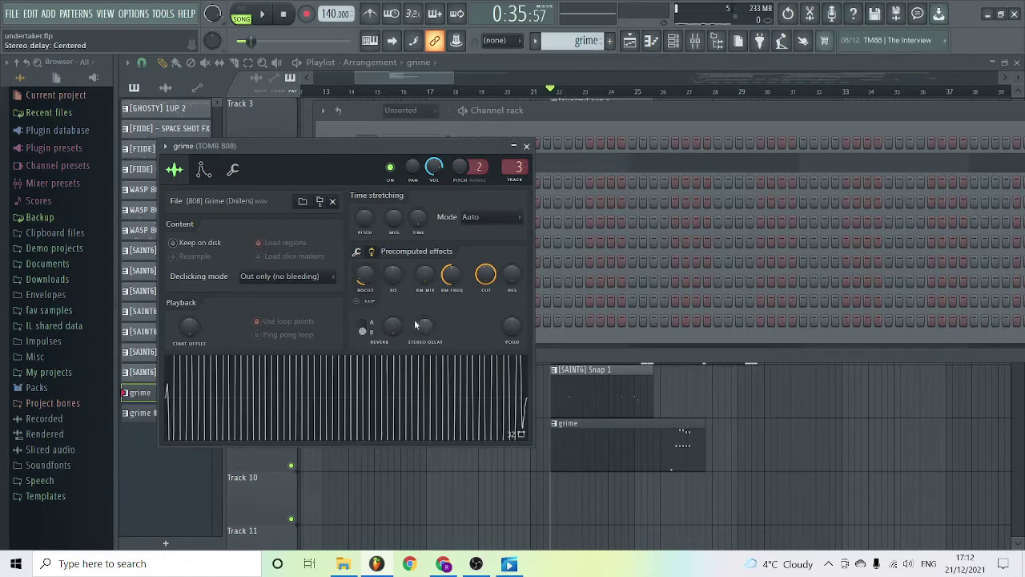
left_click_drag(365, 278, 365, 290)
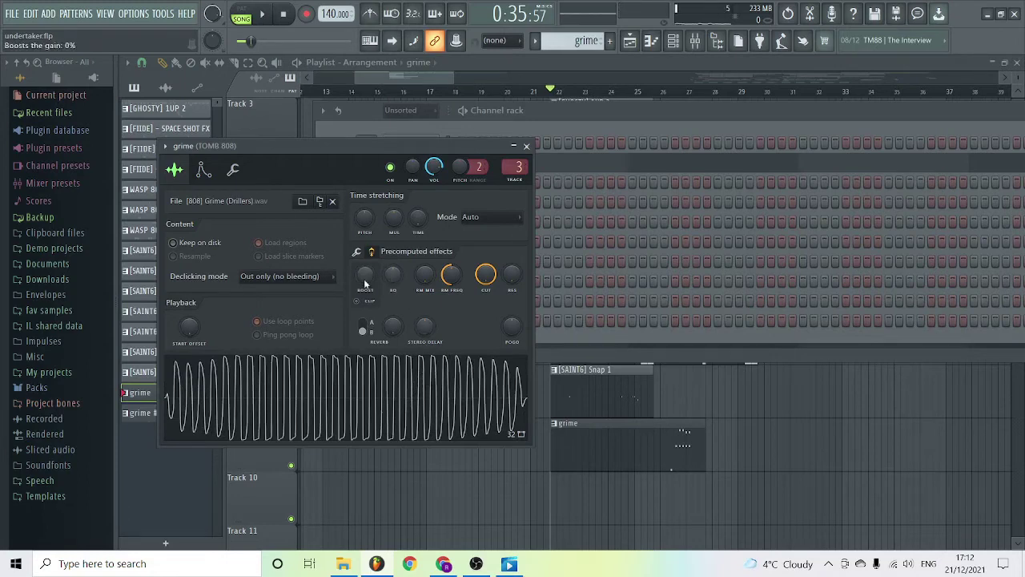
left_click_drag(365, 280, 365, 271)
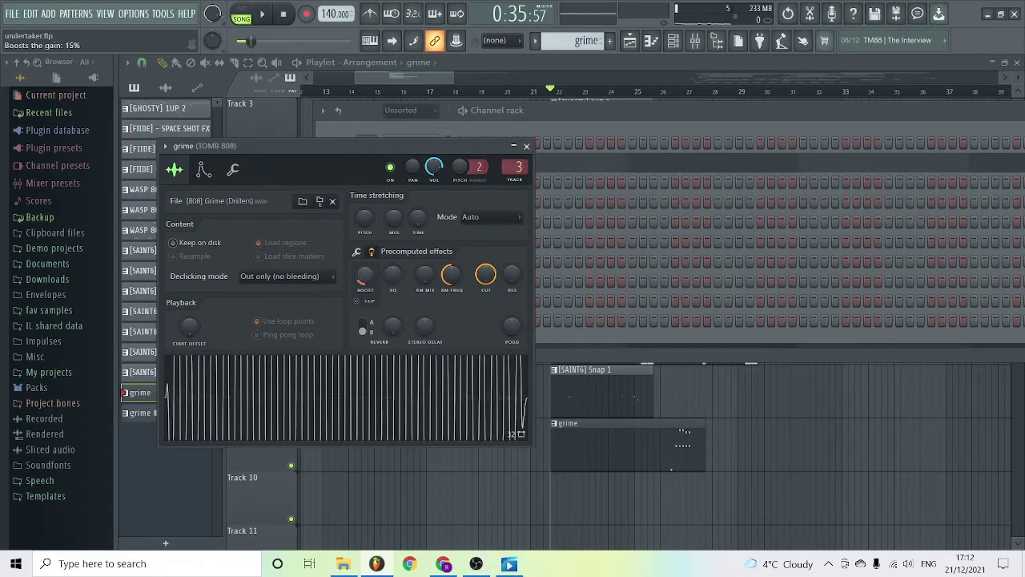
left_click_drag(425, 325, 425, 319)
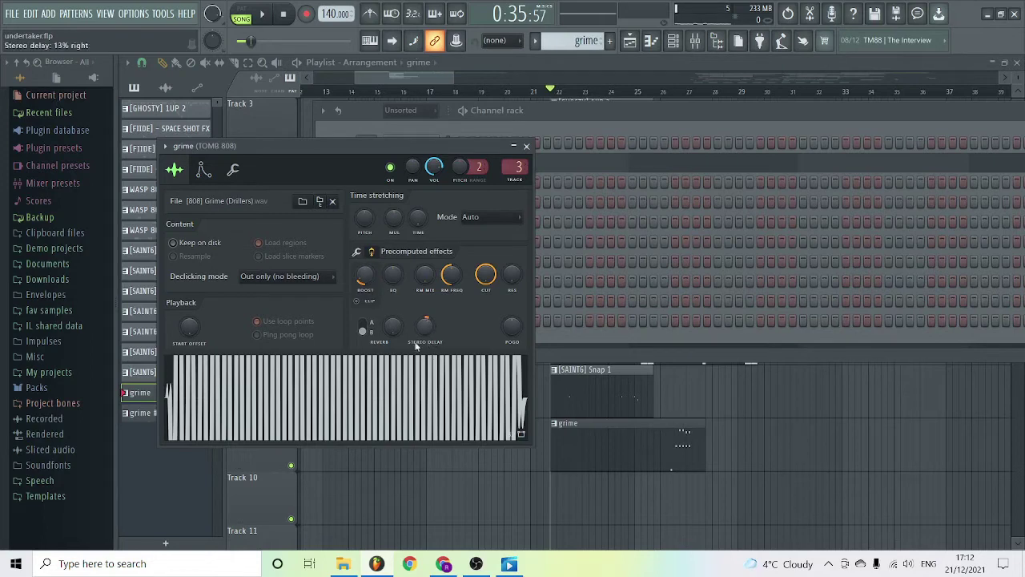
Restore the grime sample's fade-in and close the channel settings
left_click(359, 253)
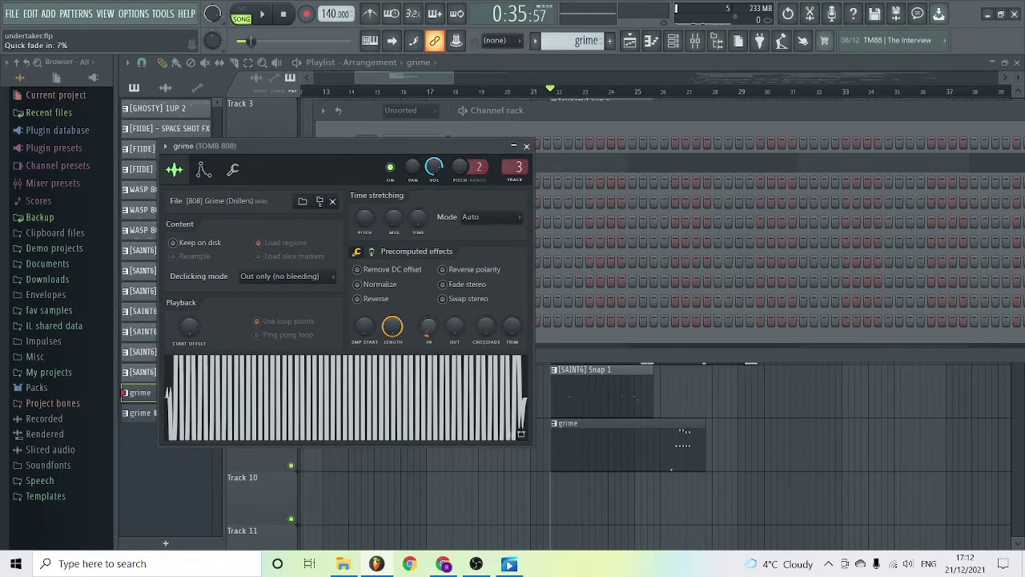
left_click_drag(428, 325, 428, 301)
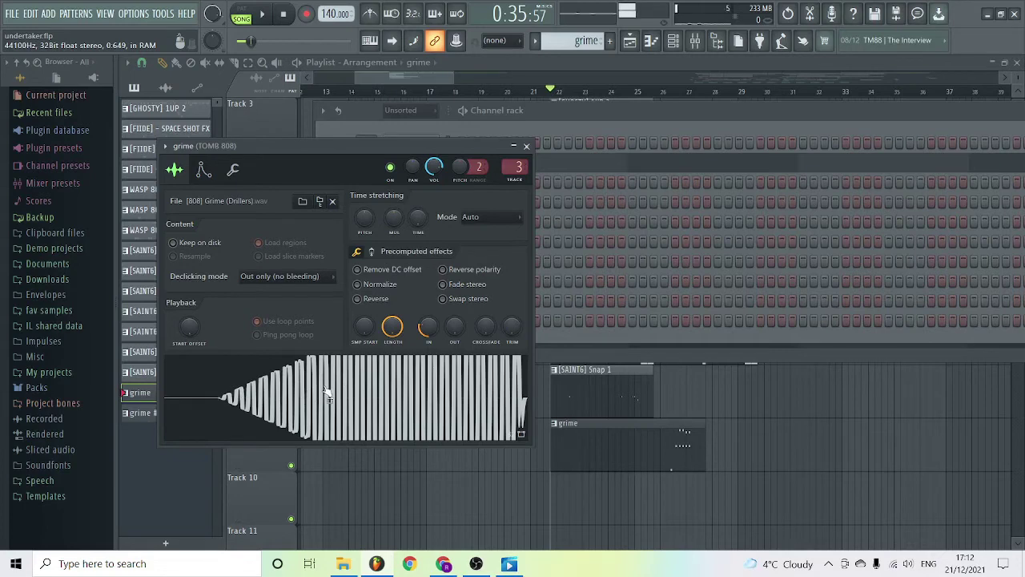
left_click(527, 148)
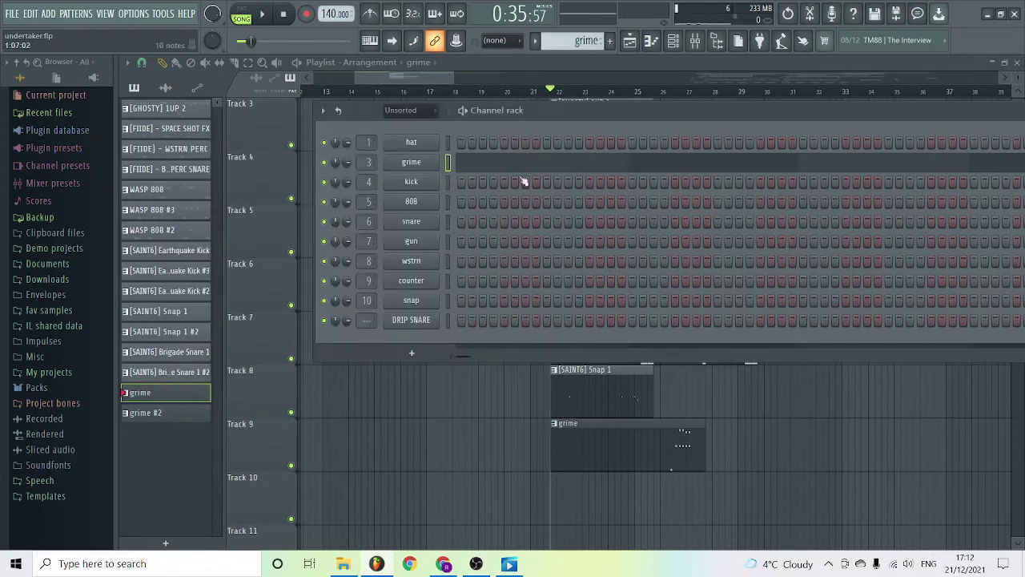
Duplicate the hat, snare, FX and kick clips on Tracks 3 to 6 directly after the originals in the Playlist
key("F6")
left_click(646, 93)
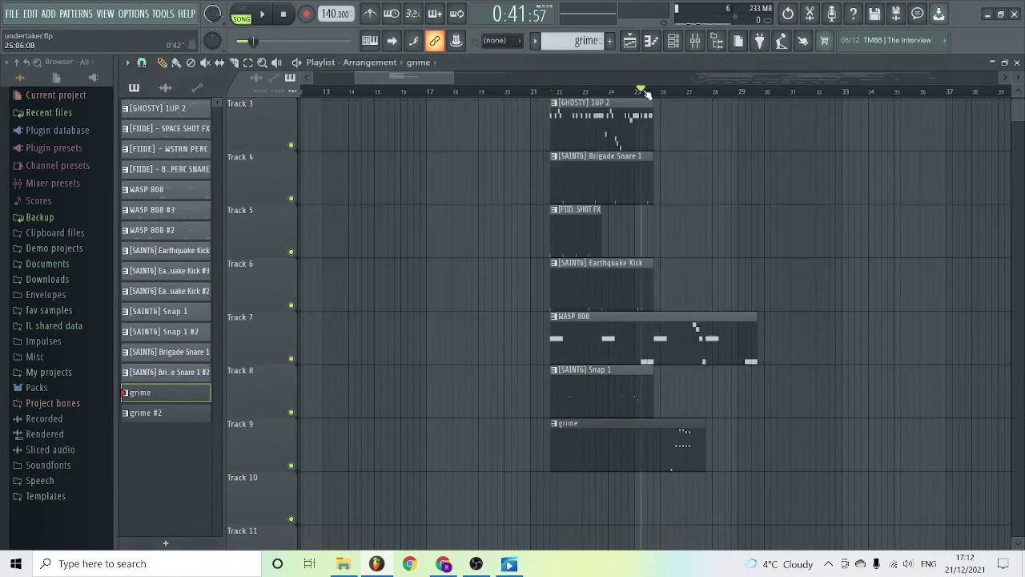
left_click_drag(717, 312, 553, 99)
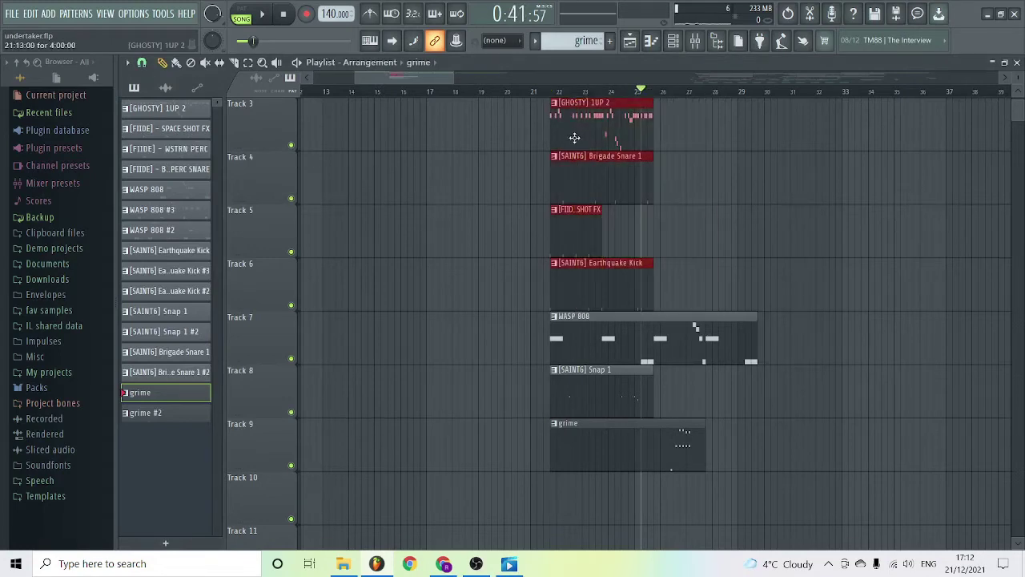
key("ctrl+b")
Examine the grime pattern's notes in the piano roll, audition them with the beat, and return to the Playlist
key("F7")
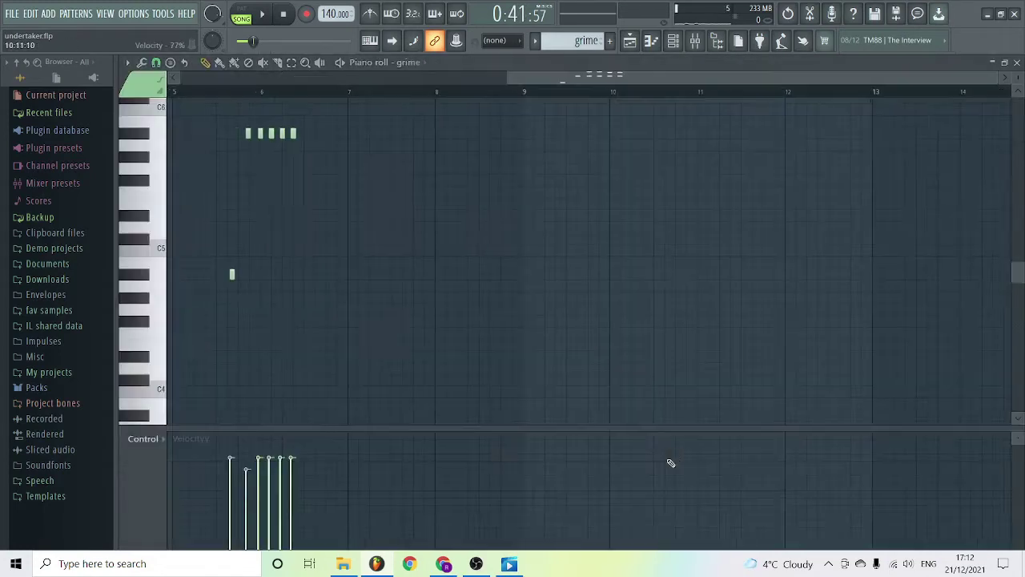
left_click_drag(538, 83, 419, 85)
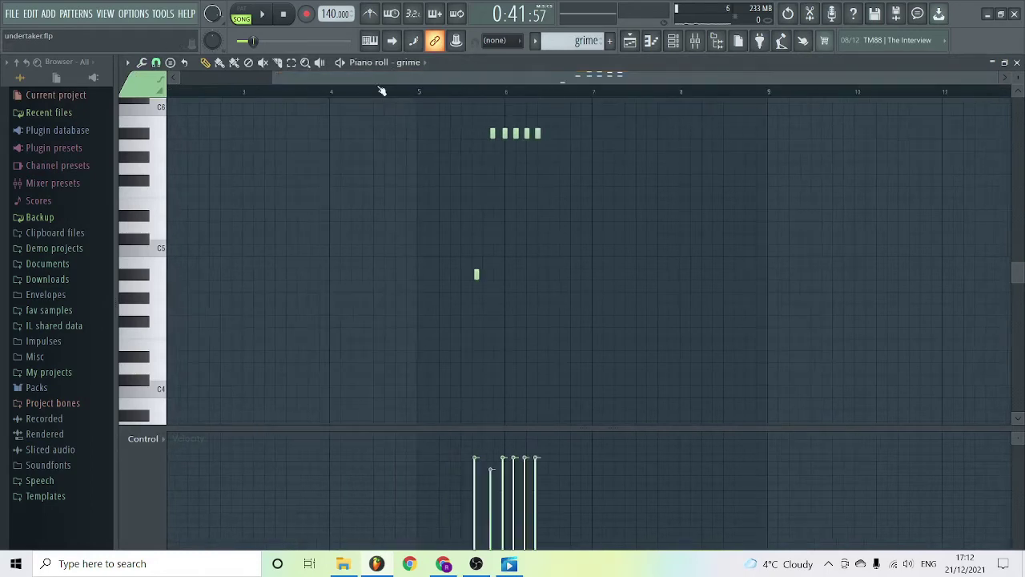
key("space")
scroll(771, 326, "up", 5)
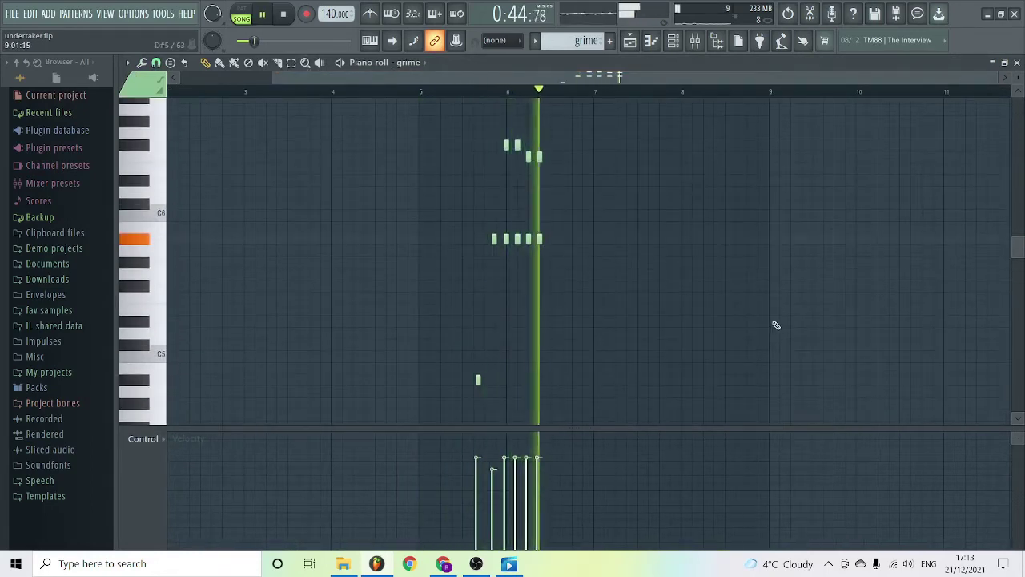
key("space")
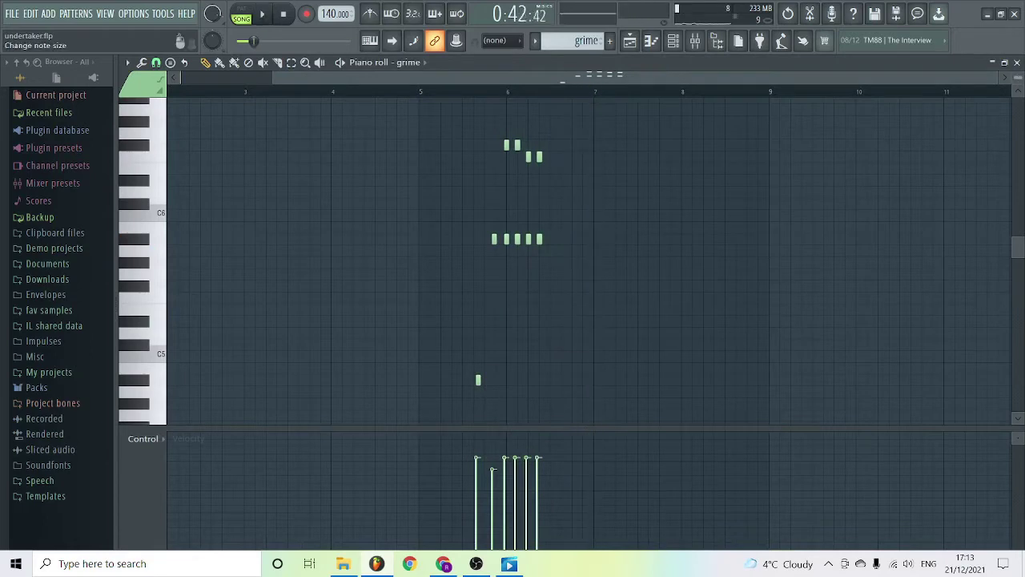
left_click(1017, 62)
key("F6")
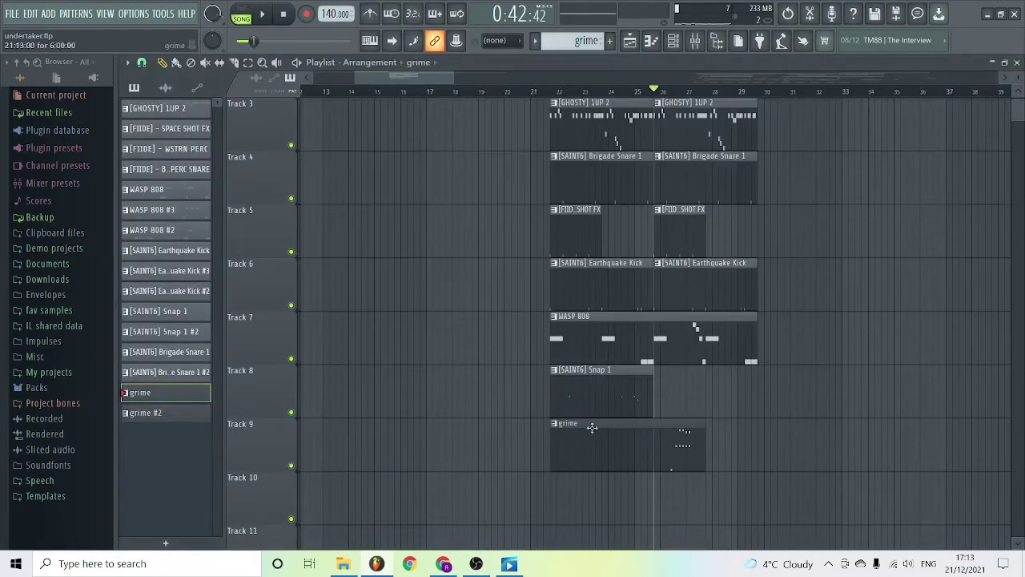
Try the grime #2 pattern on Track 10 with Track 9 muted, and revert both changes
left_click_drag(184, 419, 578, 487)
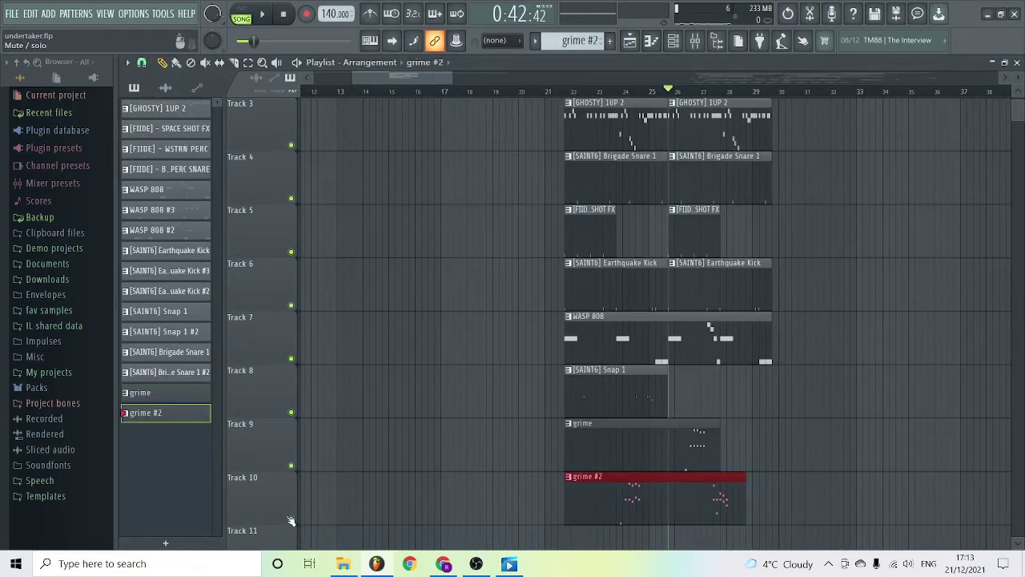
left_click(292, 466)
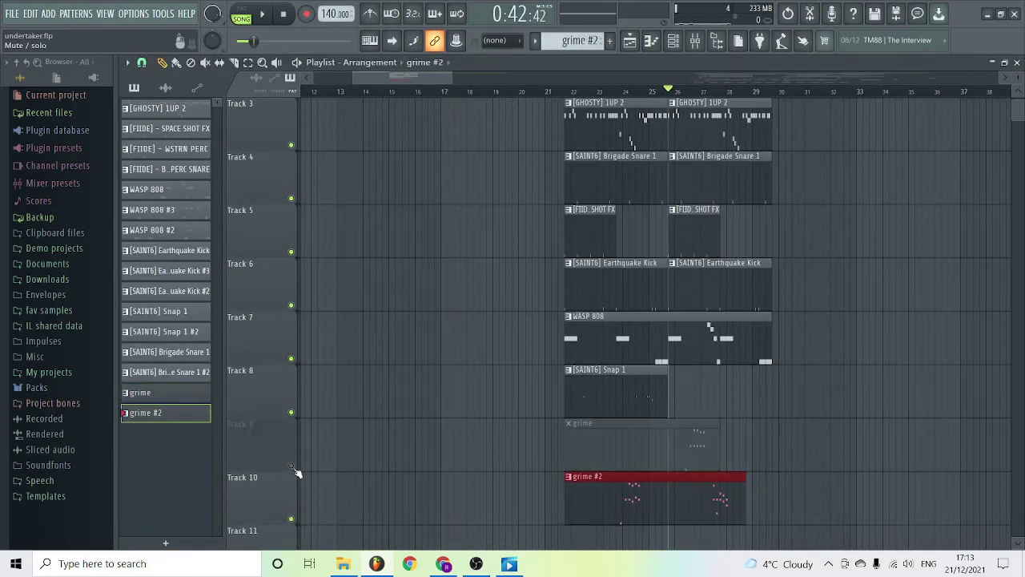
left_click(610, 92)
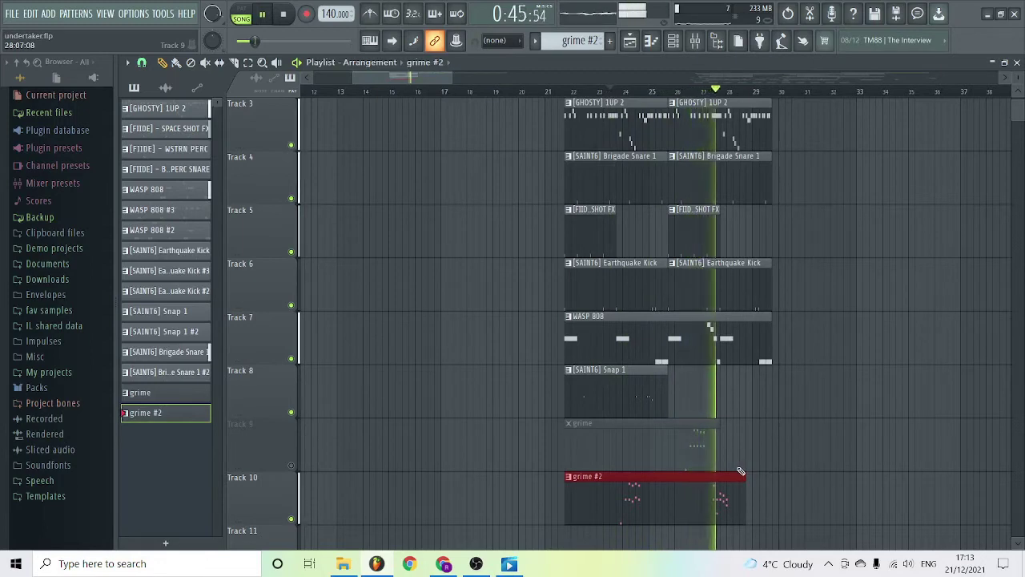
key("space")
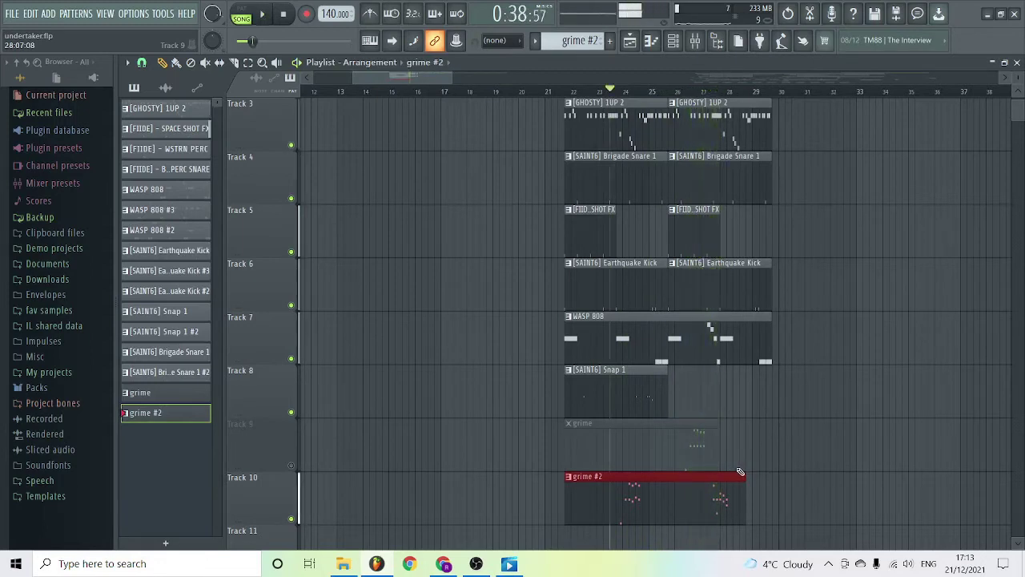
right_click(653, 511)
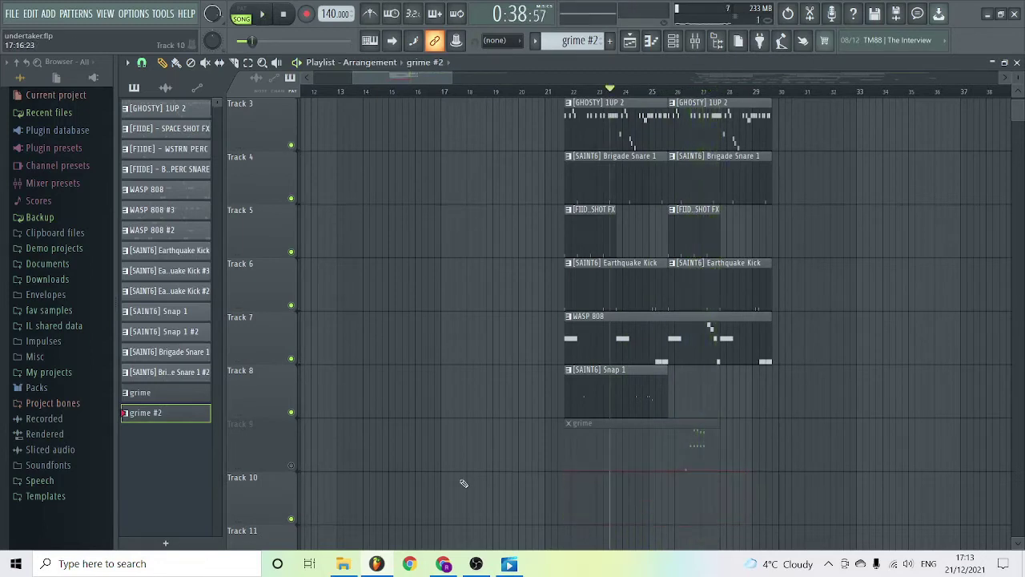
left_click(293, 466)
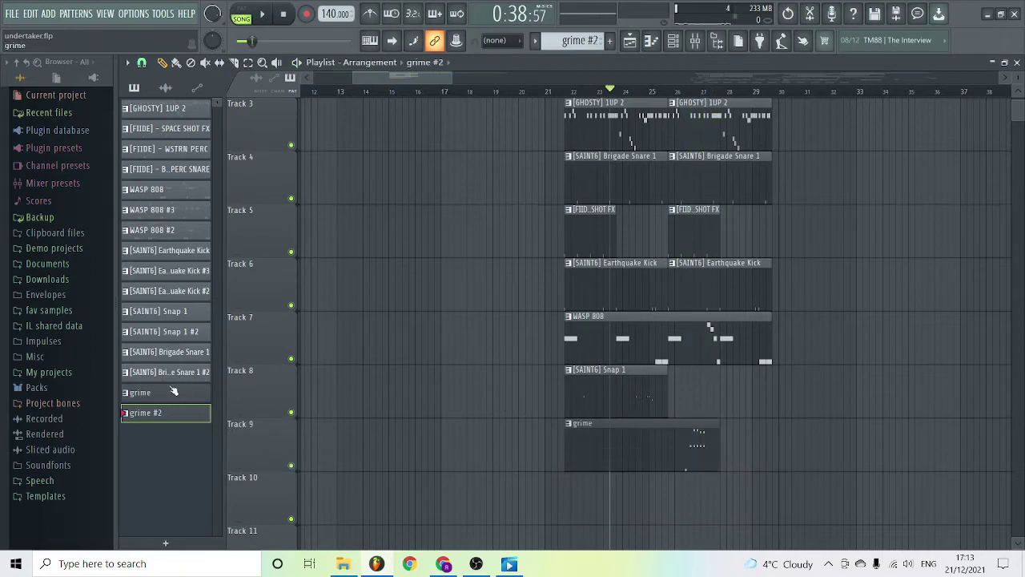
Place the [SAINT6] Brigade Snare 1 #2 pattern on Track 10, mute Track 4, and play from the loop start
left_click_drag(170, 373, 574, 507)
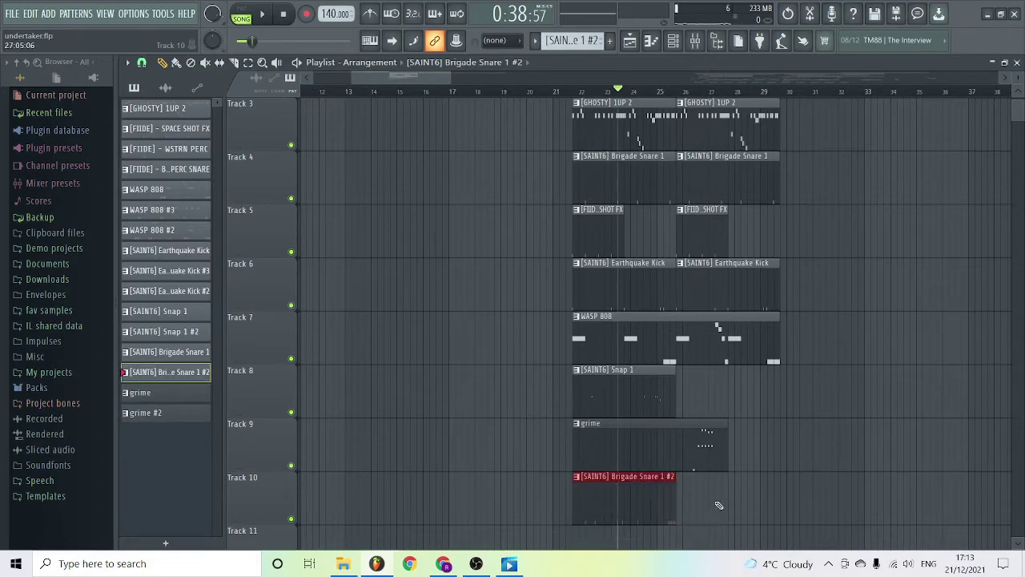
left_click(573, 91)
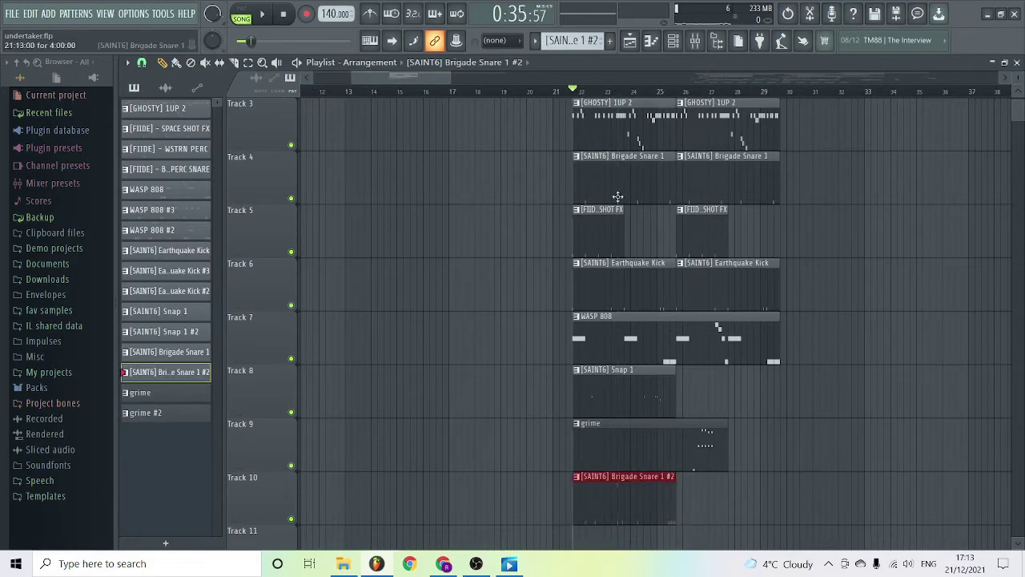
left_click(292, 199)
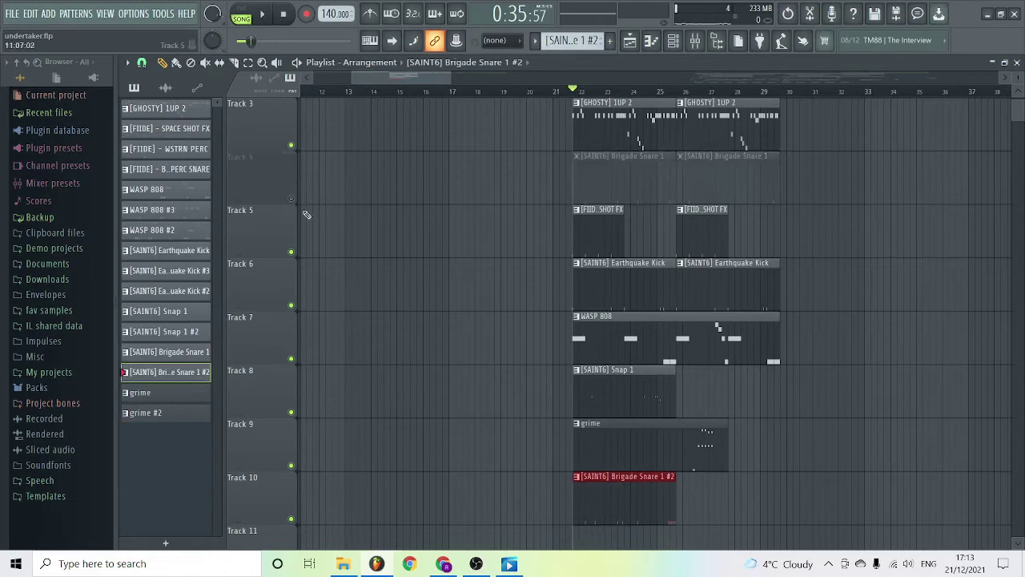
key("space")
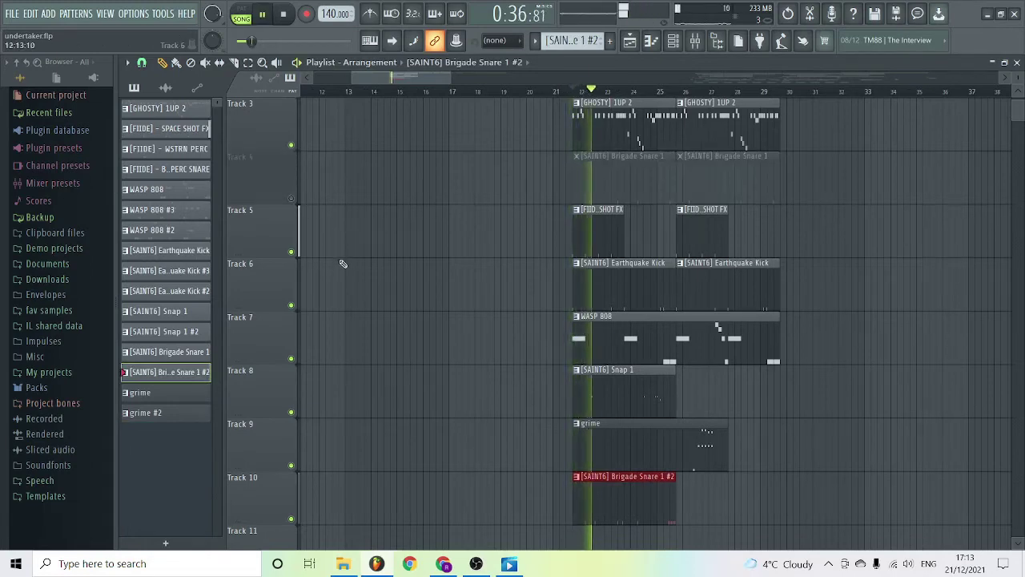
Examine the alternative snare pattern's notes in the piano roll during playback, stop playback, and close the piano roll
double_click(610, 492)
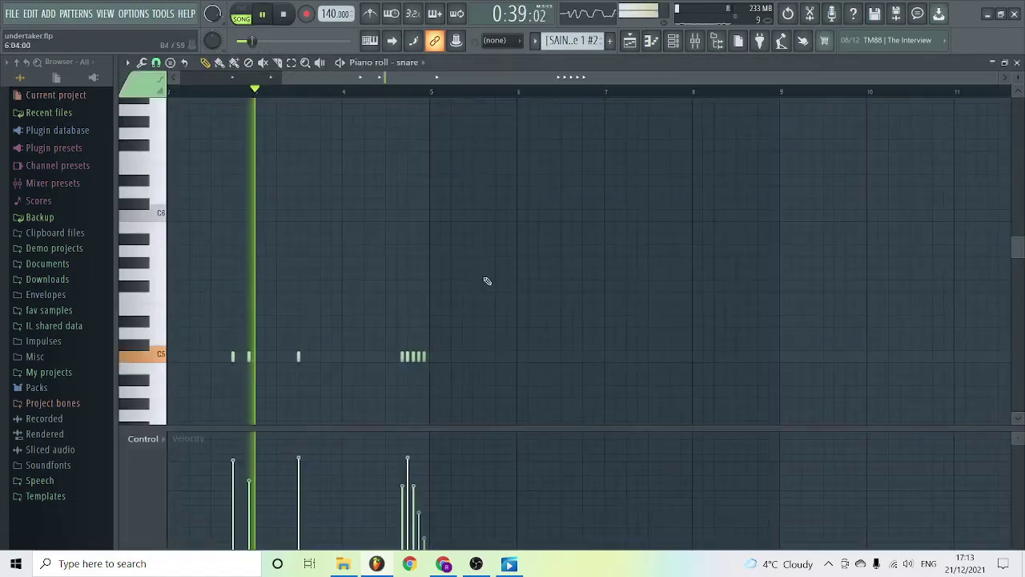
scroll(299, 85, "up", 2)
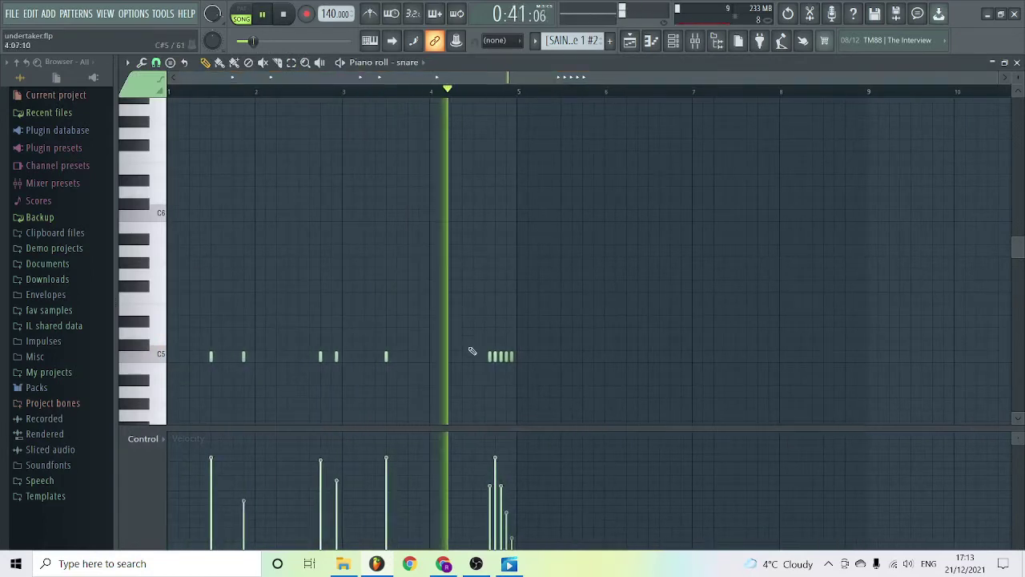
key("space")
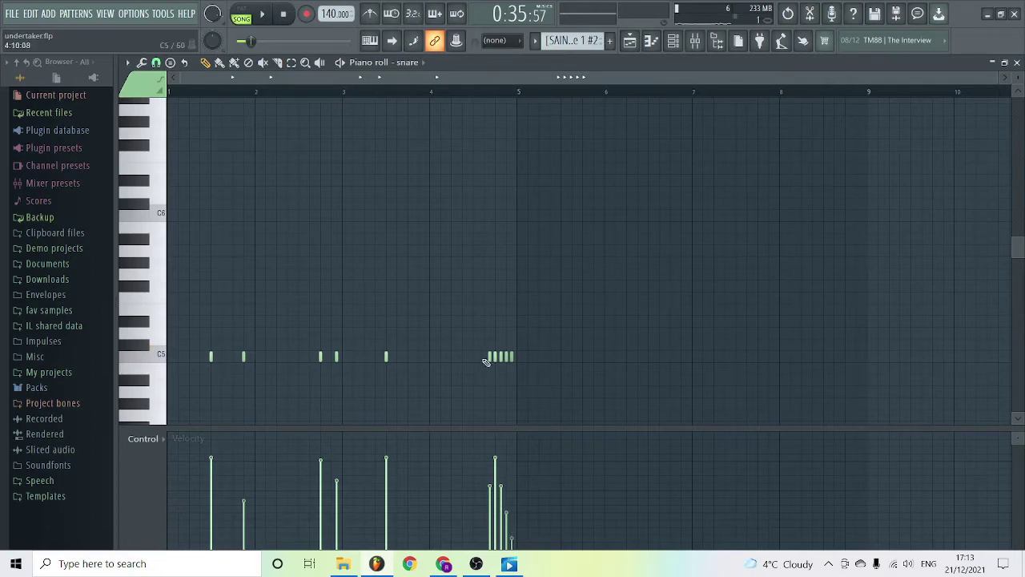
left_click(1017, 62)
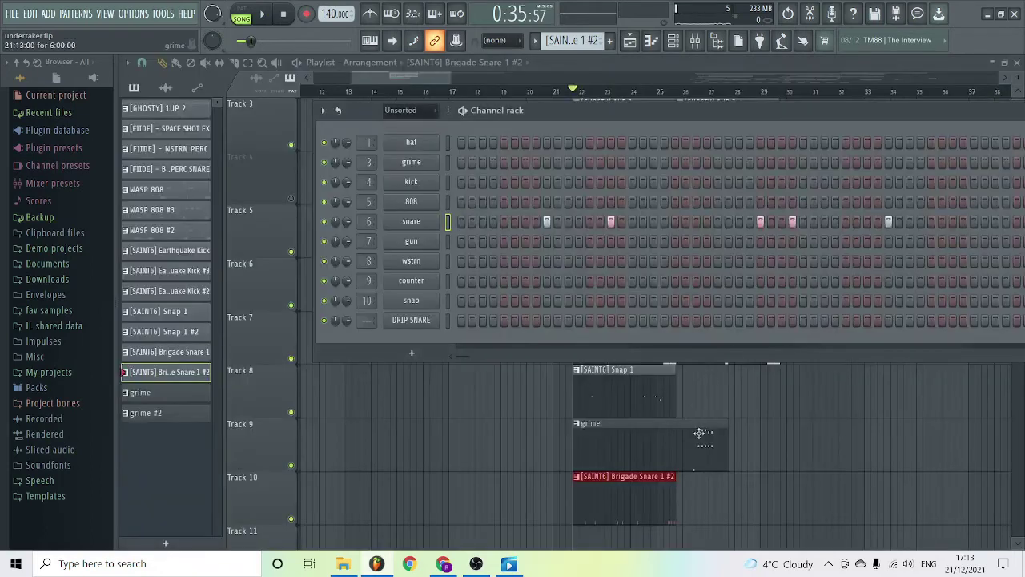
Remove the [SAINT6] Brigade Snare 1 #2 clip from Track 10
left_click(765, 498)
right_click(596, 480)
left_click(673, 40)
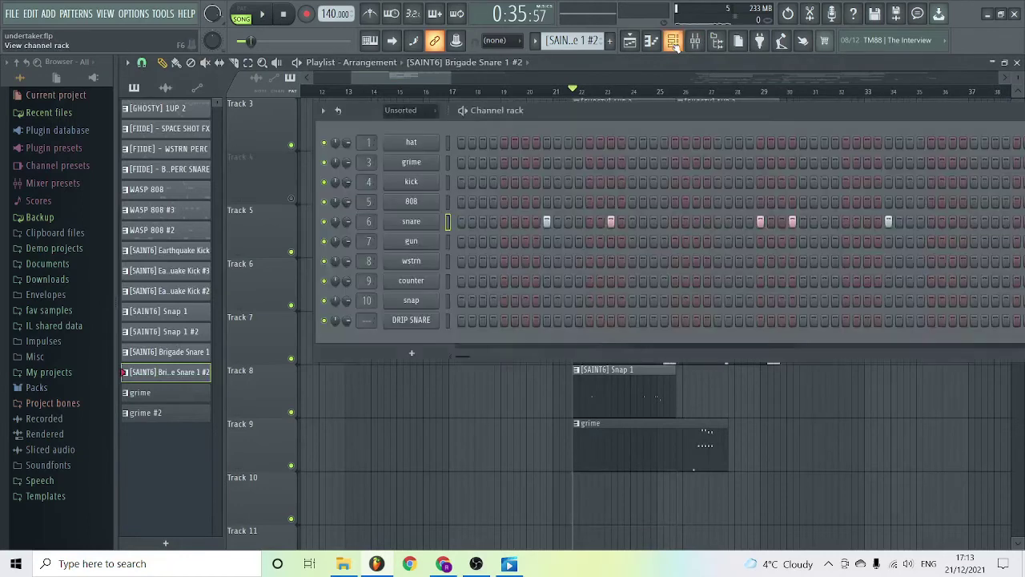
Place the [SAINT6] Earthquake Kick #2 pattern on Track 10 at the loop start, mute Track 6, and unmute Track 4
left_click(343, 357)
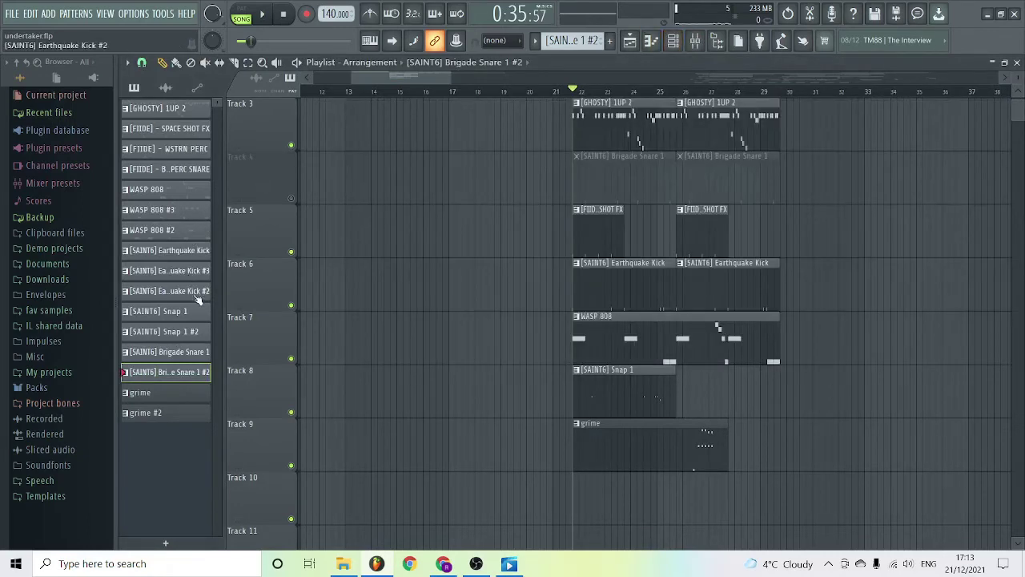
left_click_drag(223, 305, 607, 490)
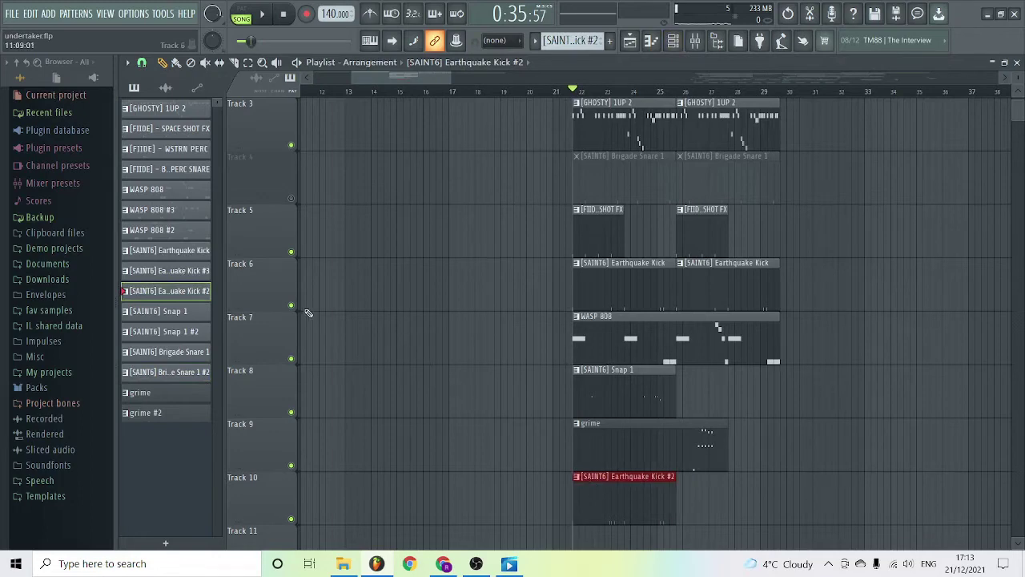
left_click(291, 306)
left_click(292, 199)
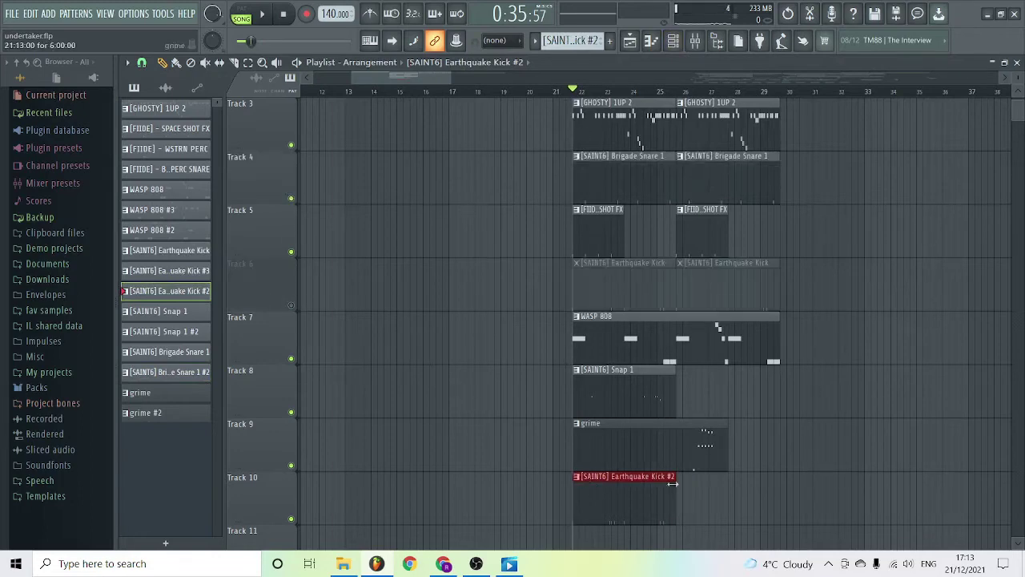
Examine the Earthquake Kick #2 notes in the piano roll during playback, stop playback, and close the piano roll
double_click(617, 495)
left_click_drag(424, 80, 219, 85)
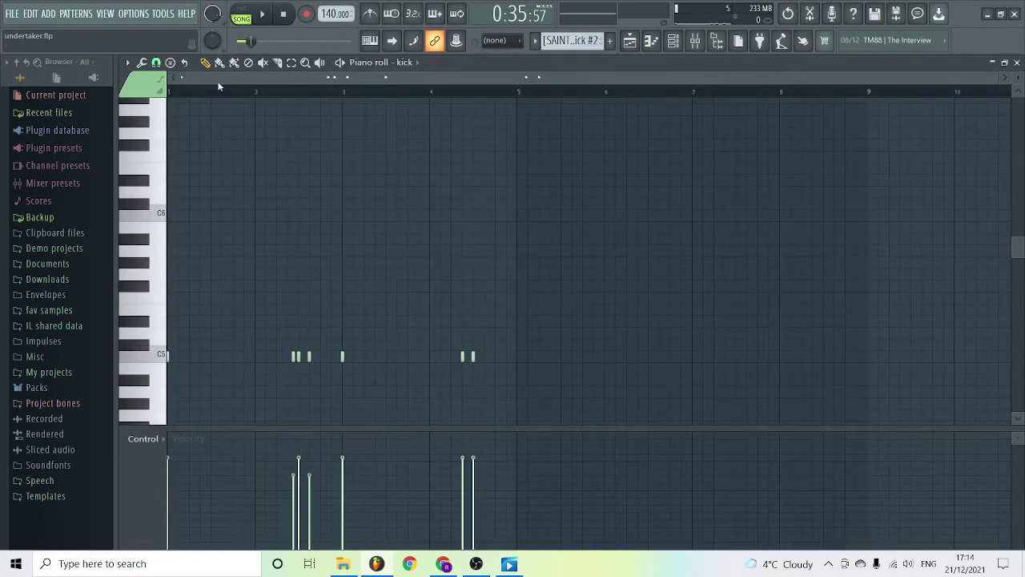
key("space")
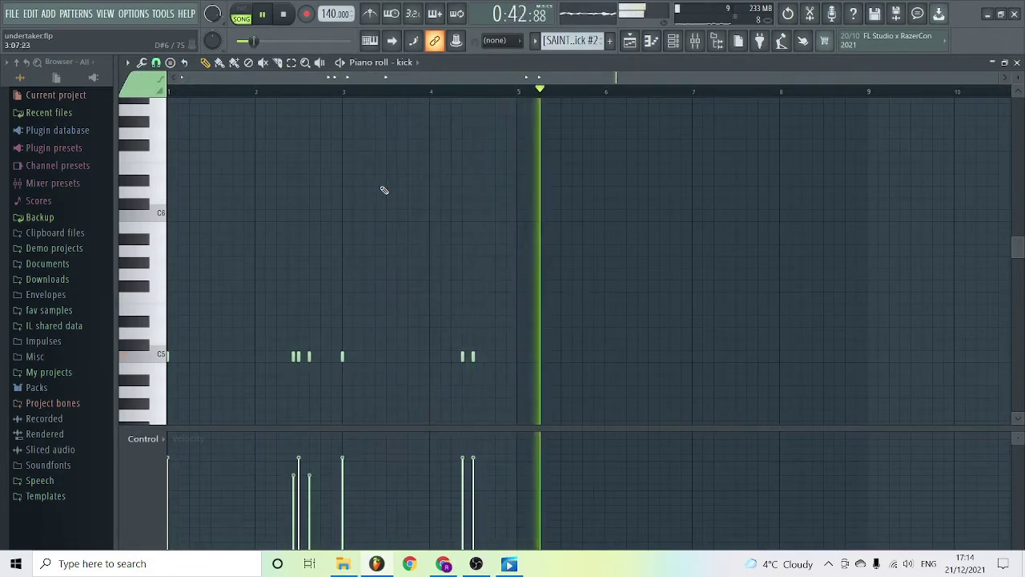
key("space")
left_click(1017, 62)
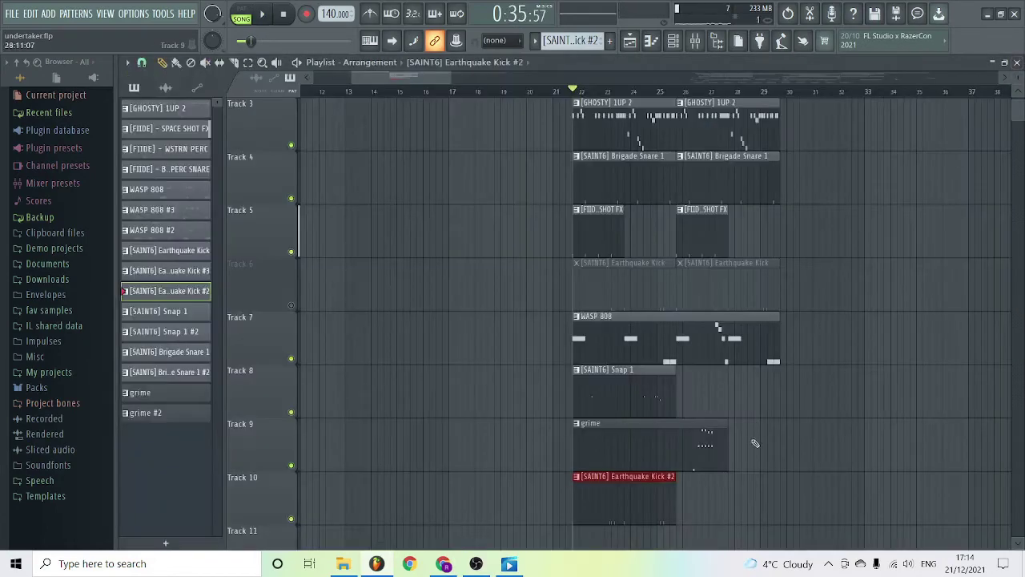
Remove the [SAINT6] Earthquake Kick #2 clip from Track 10 and unmute Track 6
right_click(633, 500)
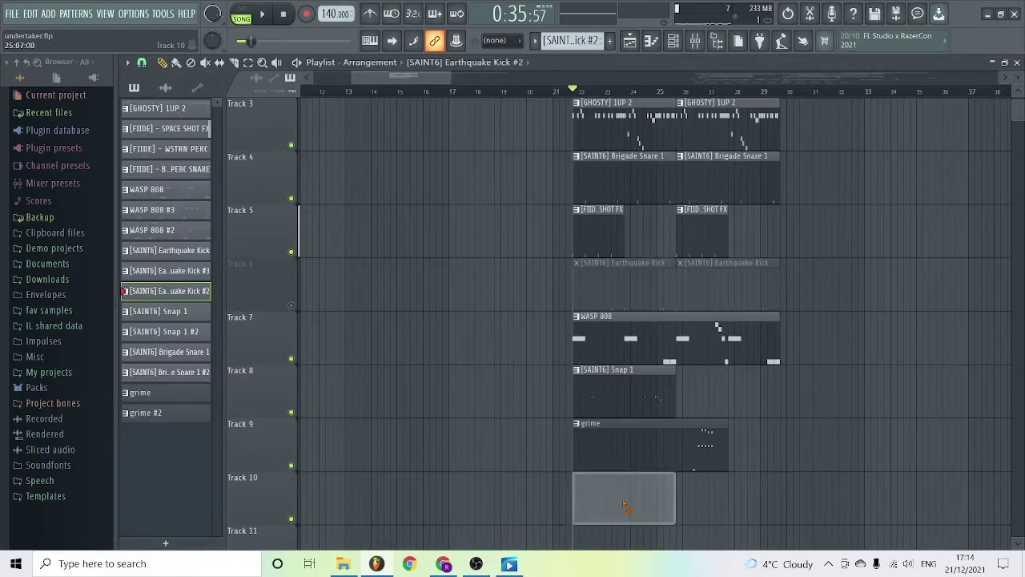
left_click(291, 305)
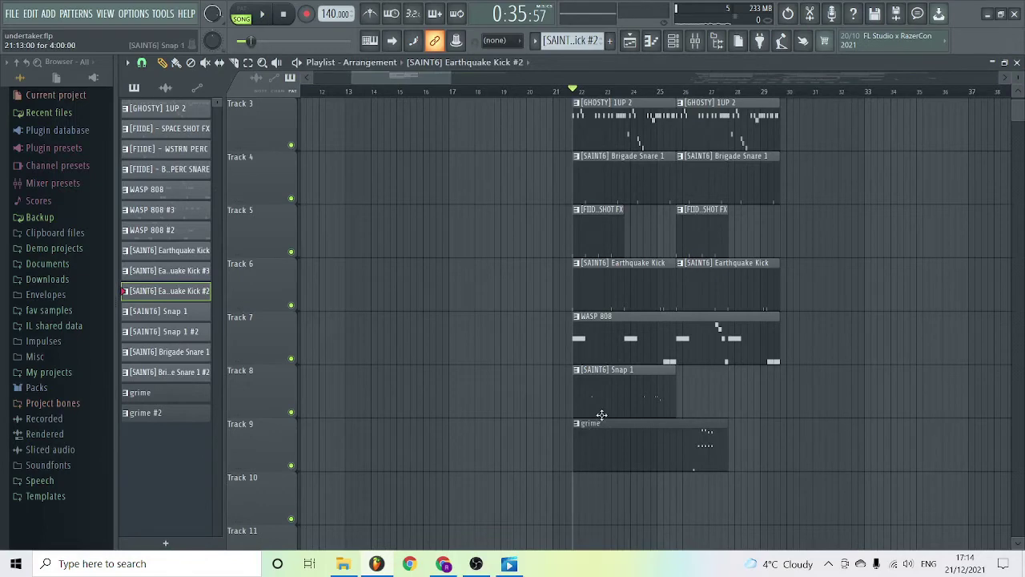
scroll(603, 403, "up", 1)
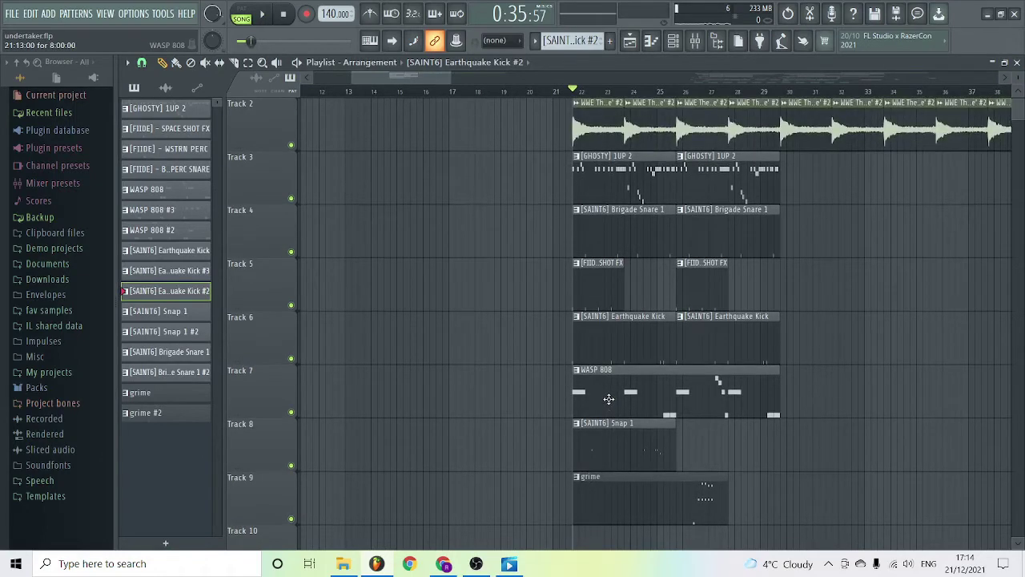
scroll(609, 399, "down", 1)
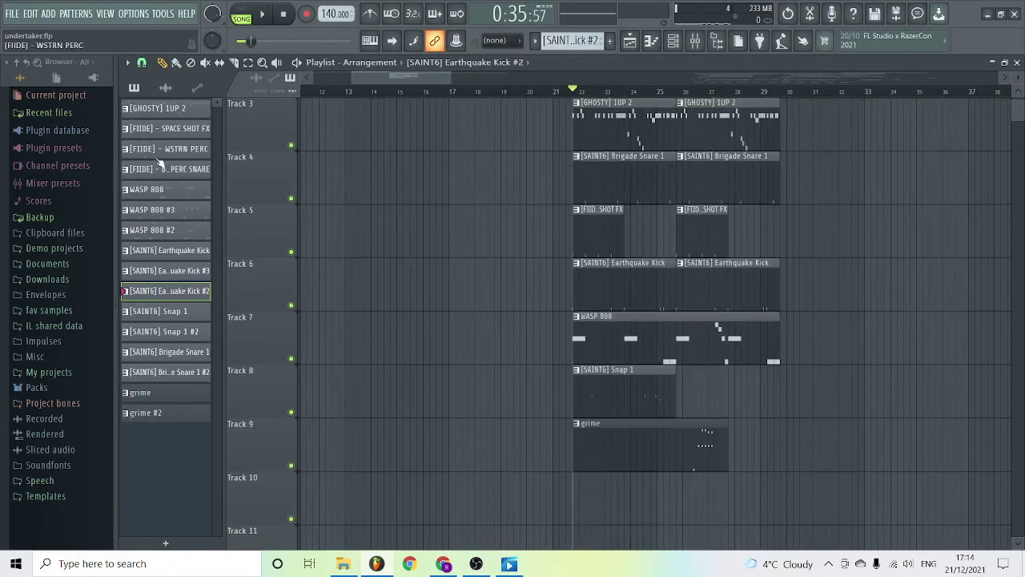
Place the [FIIDE] - WSTRN PERC pattern on Track 10 and briefly play it with its notes open in the piano roll
left_click_drag(162, 158, 599, 467)
double_click(599, 467)
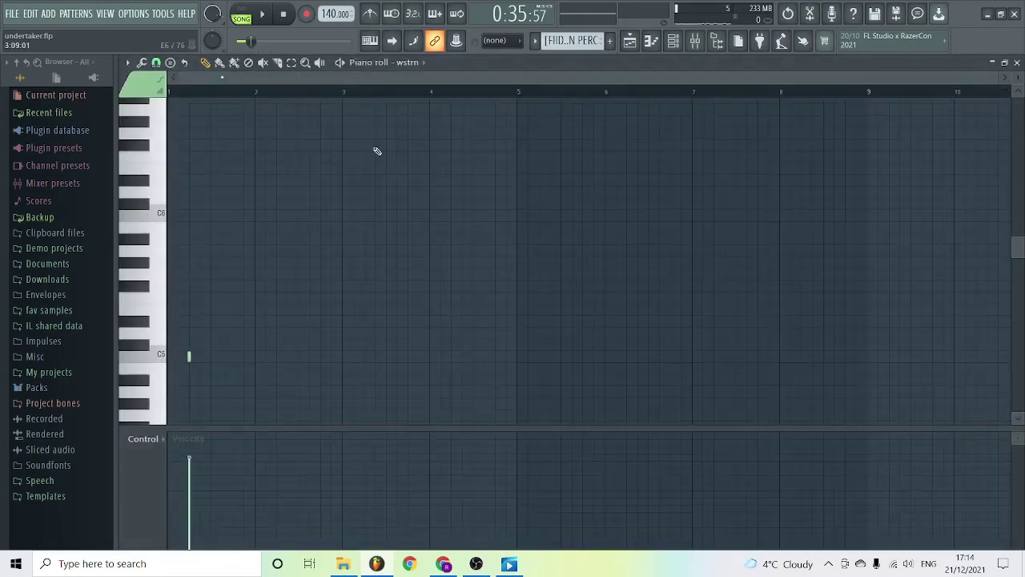
key("space")
key("space")
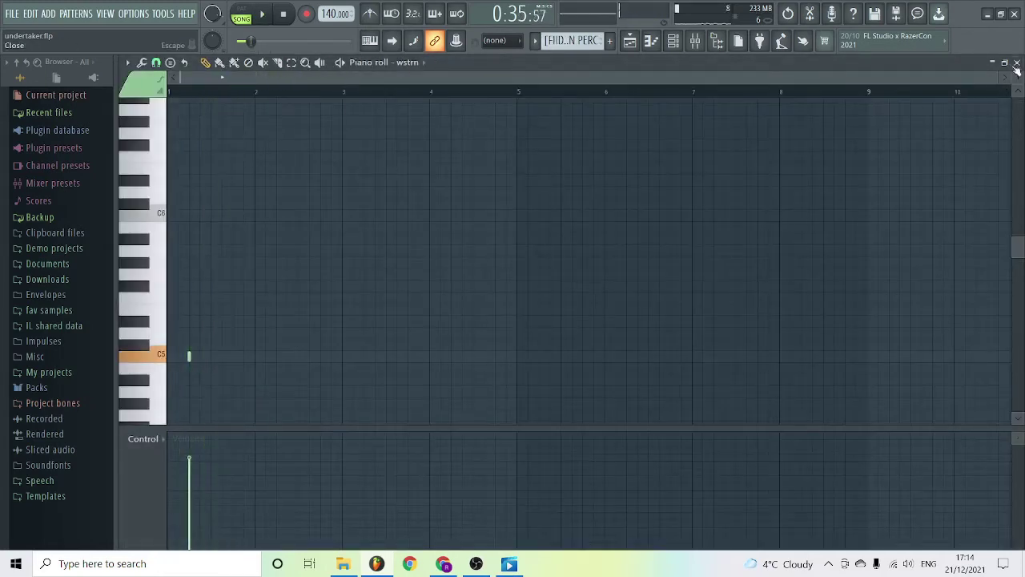
left_click(1017, 61)
Solo Track 10, play the WSTRN PERC pattern on its own in the piano roll, and close the piano roll
right_click(291, 475)
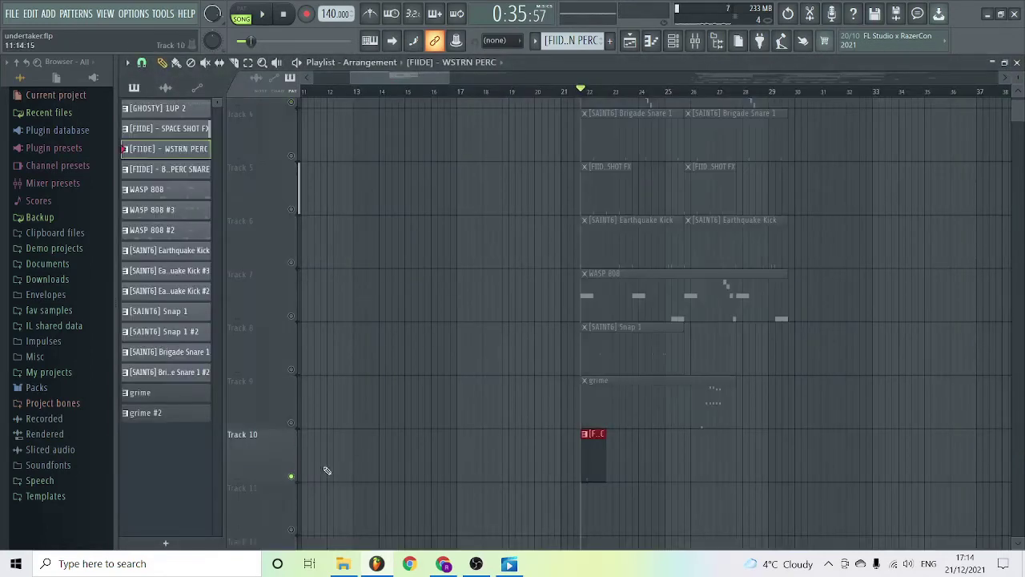
double_click(599, 448)
key("space")
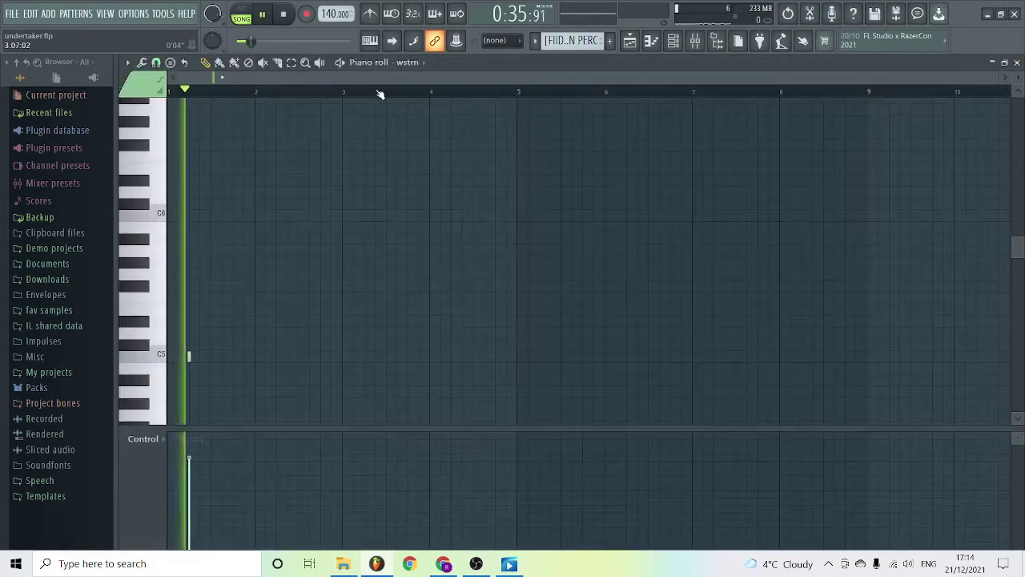
key("space")
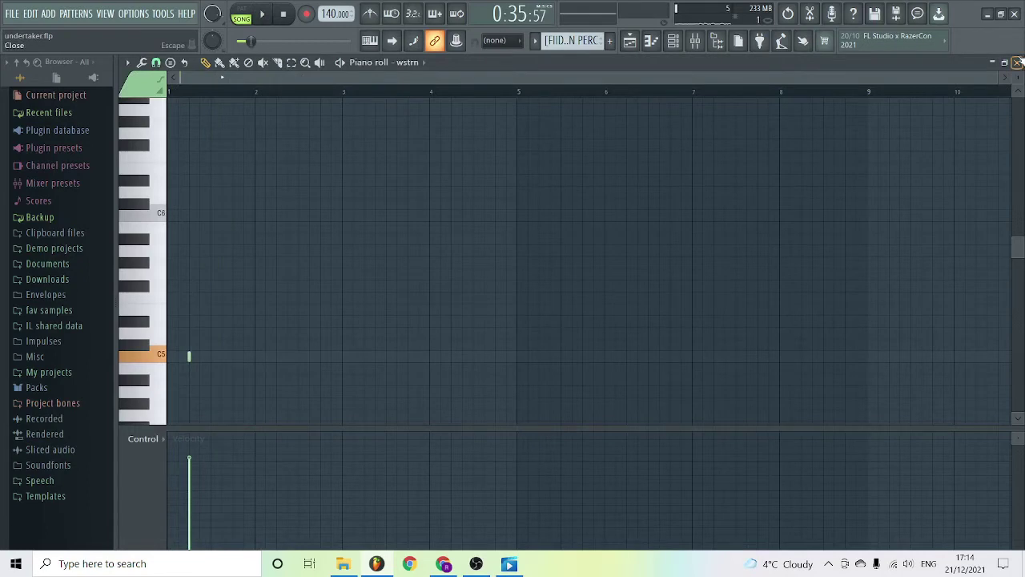
left_click(1018, 61)
Replace the WSTRN PERC clip on Track 10 with the [FIIDE] - BLKFLG PERC SNARE pattern and play it with all tracks active
right_click(593, 455)
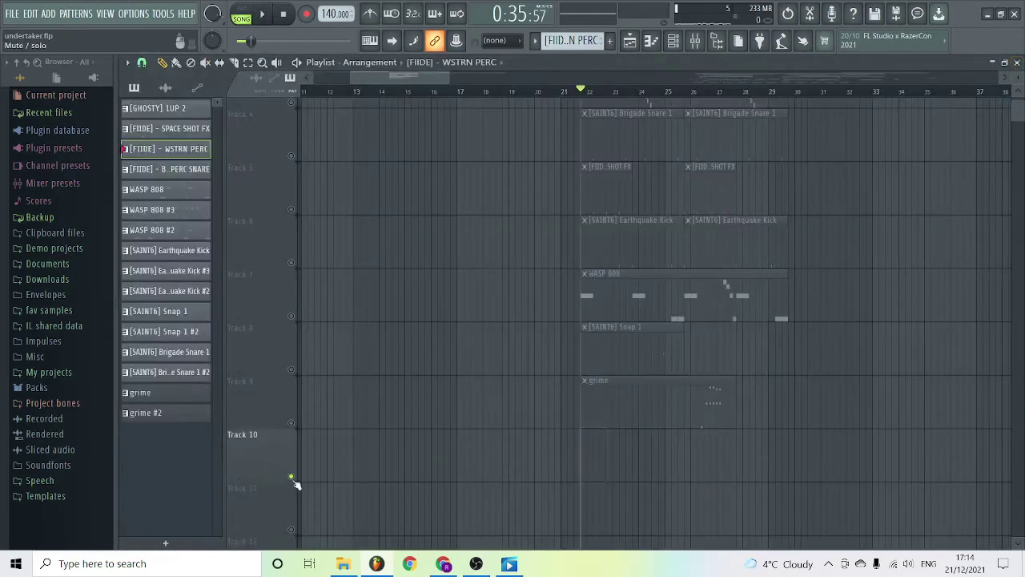
right_click(291, 477)
left_click_drag(170, 169, 629, 476)
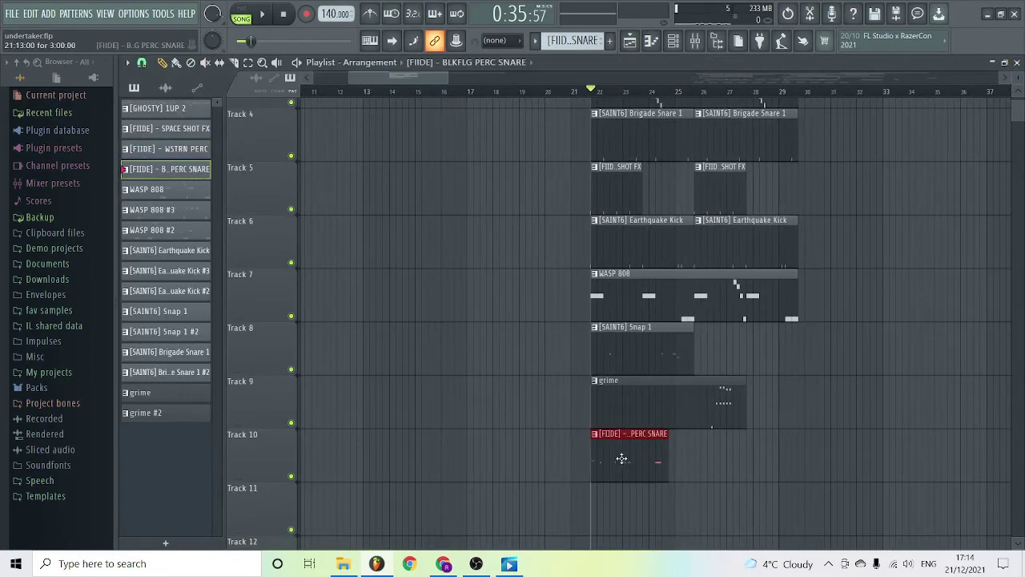
key("space")
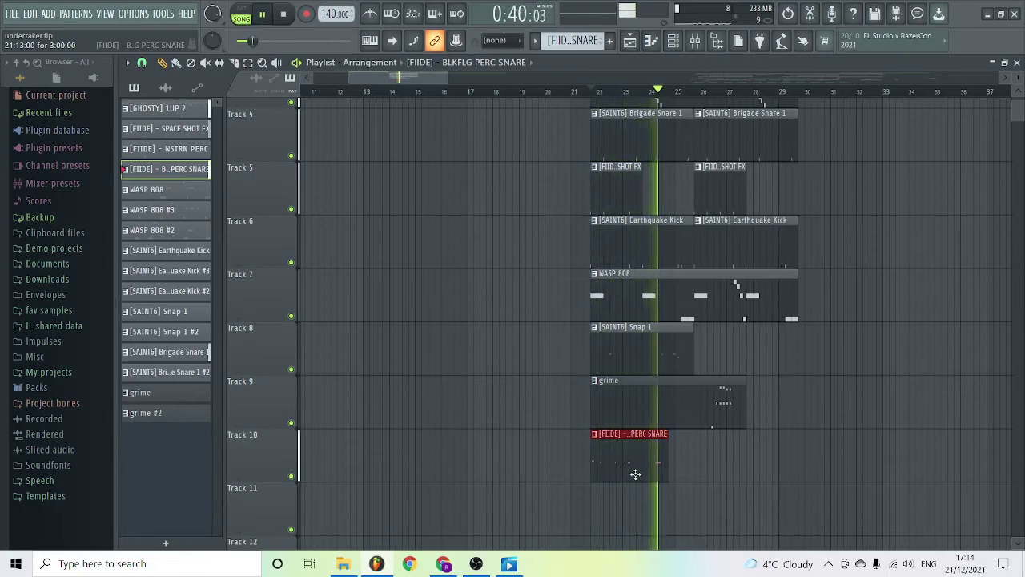
key("space")
Solo Track 10, examine the BLKFLG PERC SNARE notes in the piano roll during playback, and close the piano roll
left_click(291, 476, "ctrl")
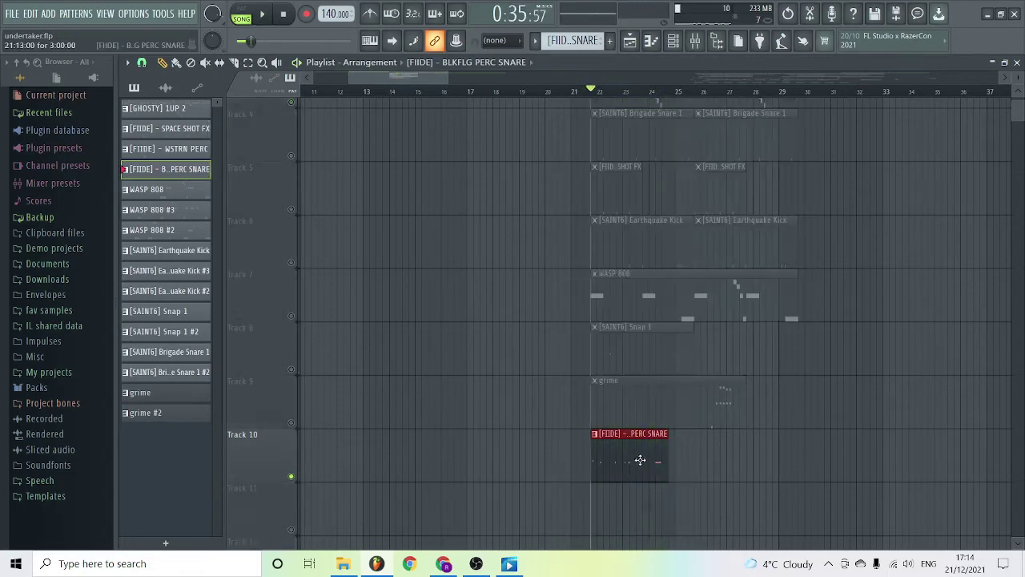
key("F7")
key("space")
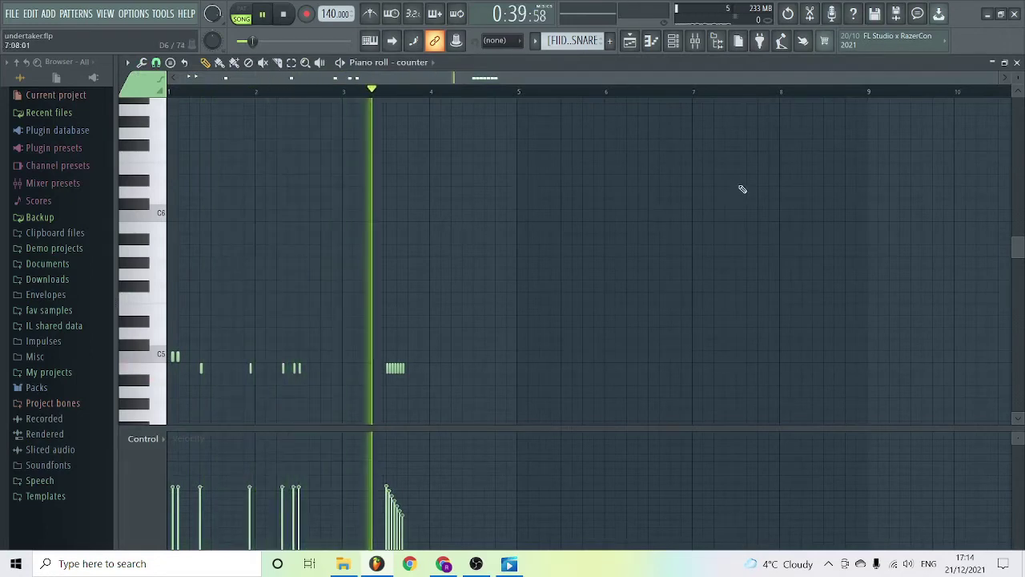
key("space")
left_click(1017, 63)
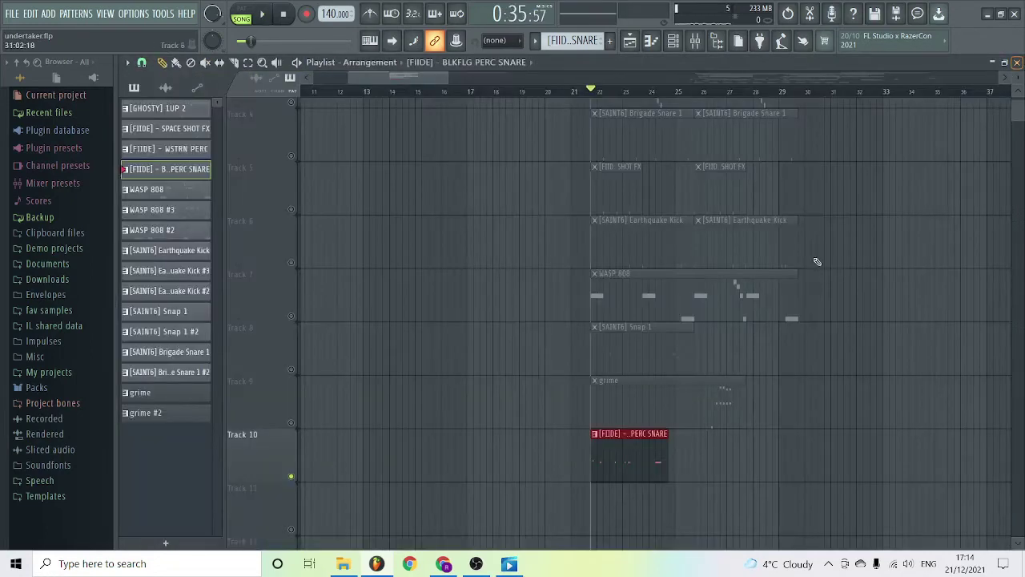
Enable Track 3 alongside Track 10 and play the hat and perc snare patterns together from the loop start
left_click(292, 157)
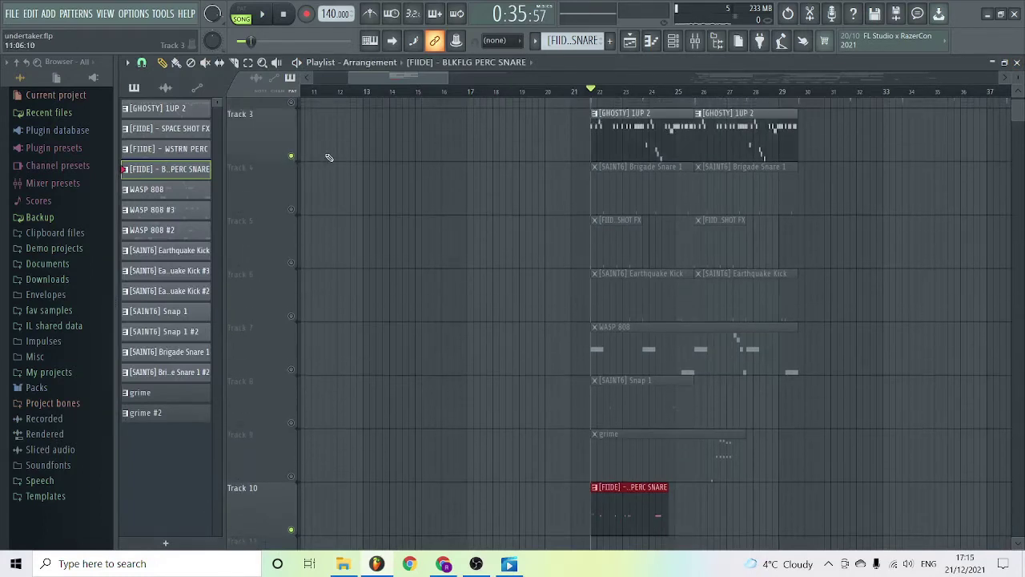
key("space")
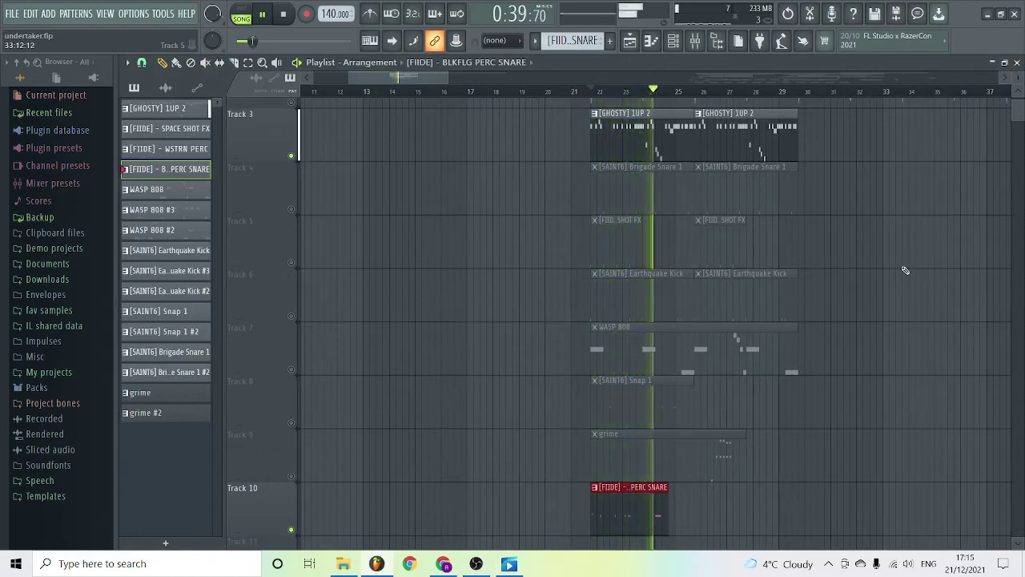
key("space")
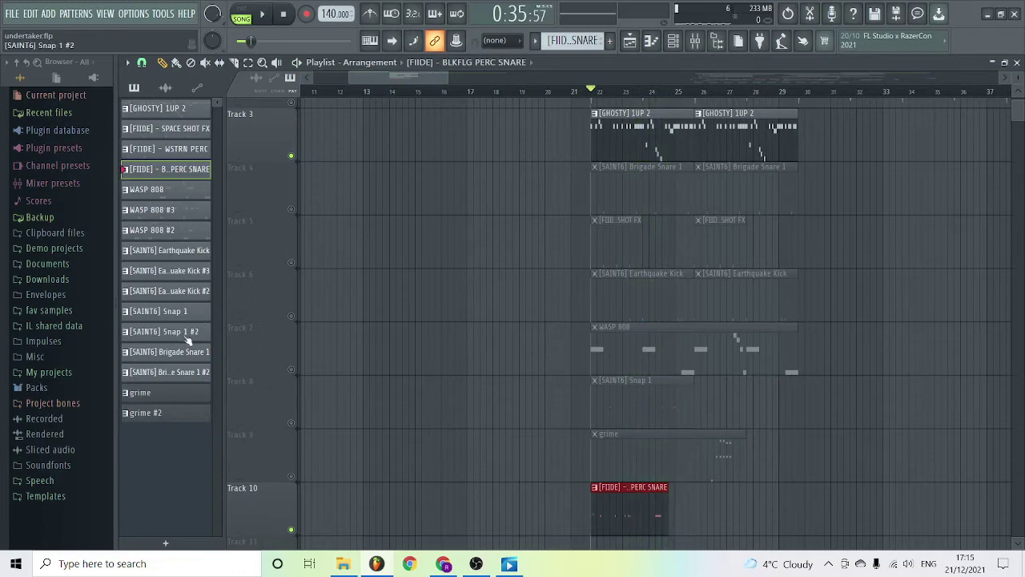
Place the [SAINT6] Snap 1 #2 pattern on Track 11 at the loop start, solo the track, and play it
left_click_drag(186, 333, 609, 492)
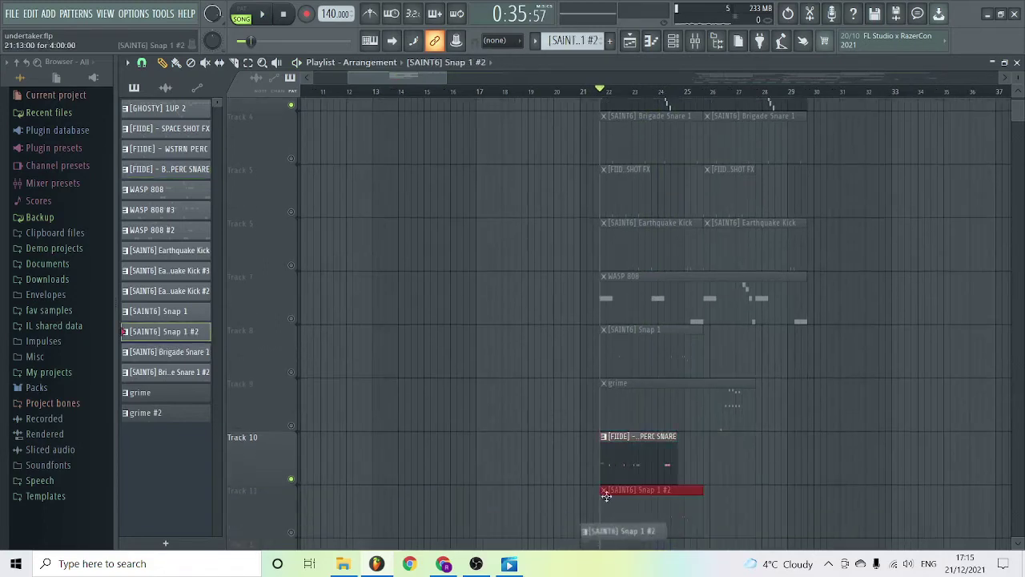
right_click(291, 534)
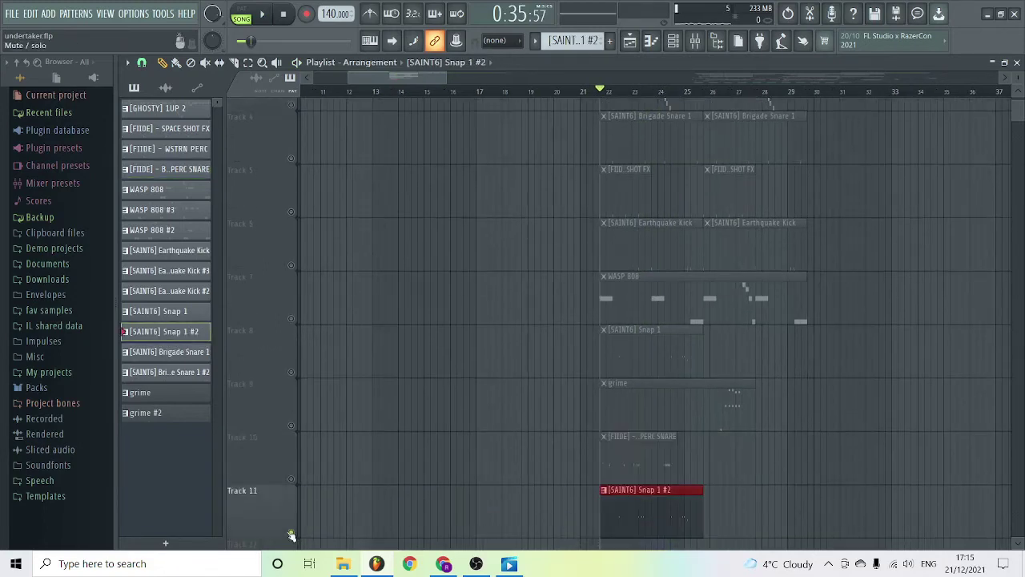
key("space")
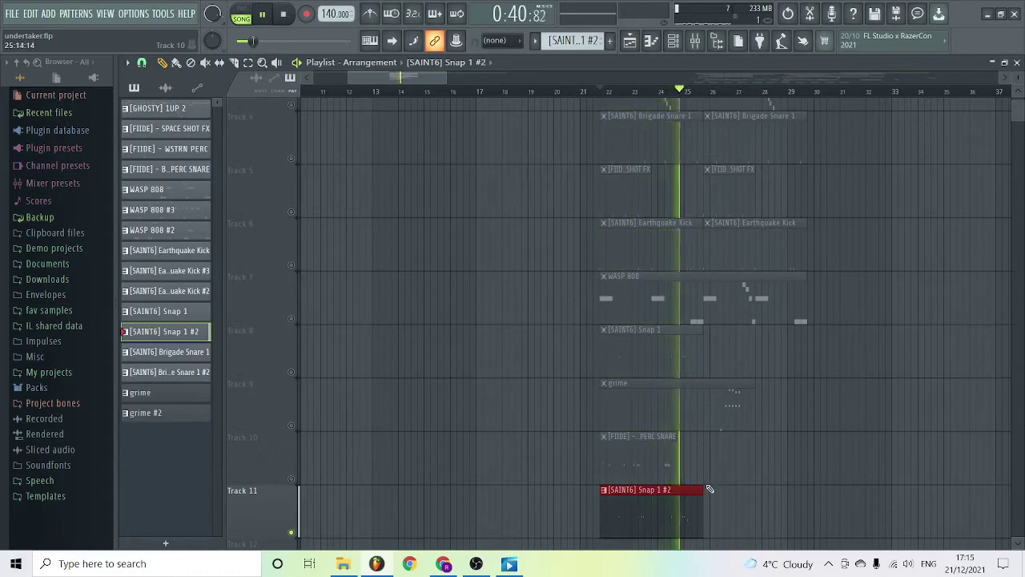
key("space")
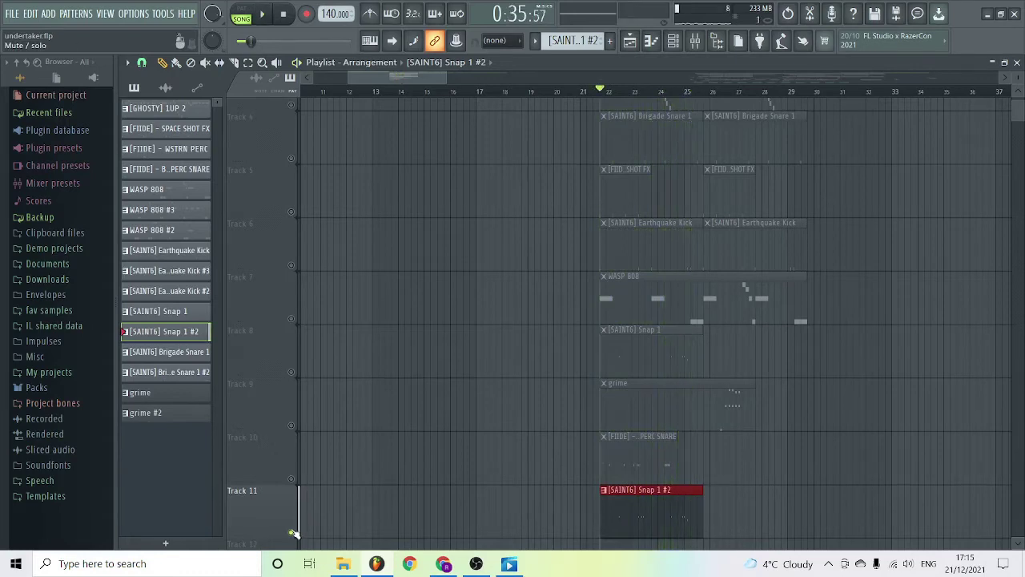
Unsolo Track 11, then select the group of pattern clips on the lower tracks and delete them
right_click(292, 533)
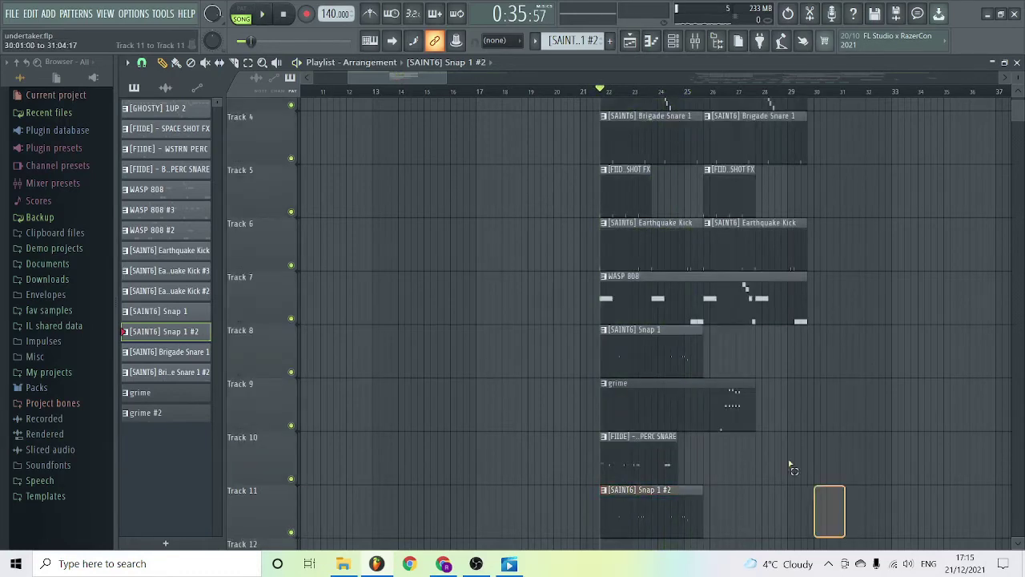
left_click_drag(789, 464, 603, 235)
key("Delete")
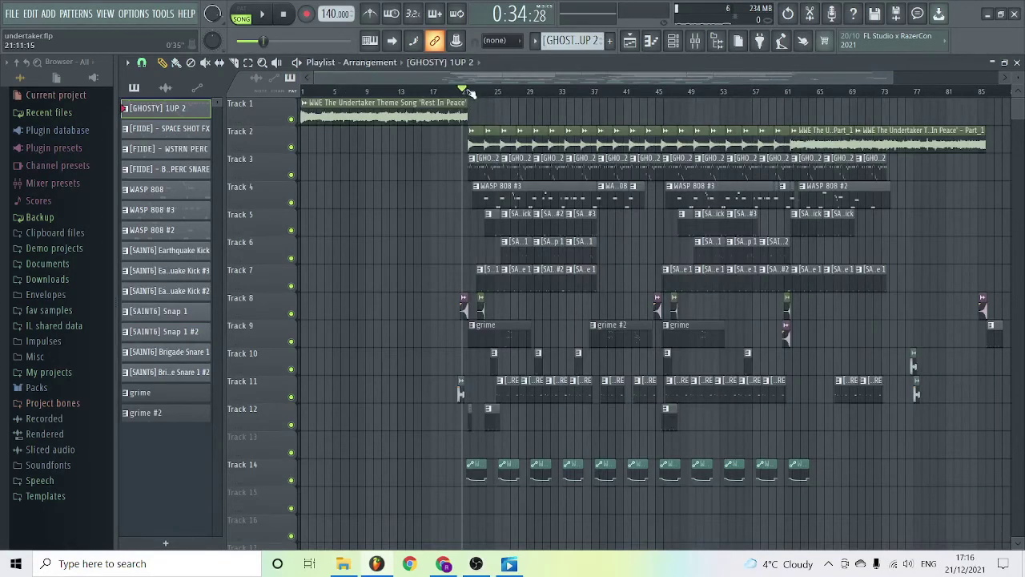
Copy THE RIDDLER clip on Track 11 from just before bar 21 to bar 1
left_click_drag(463, 90, 468, 92)
left_click_drag(461, 393, 260, 397)
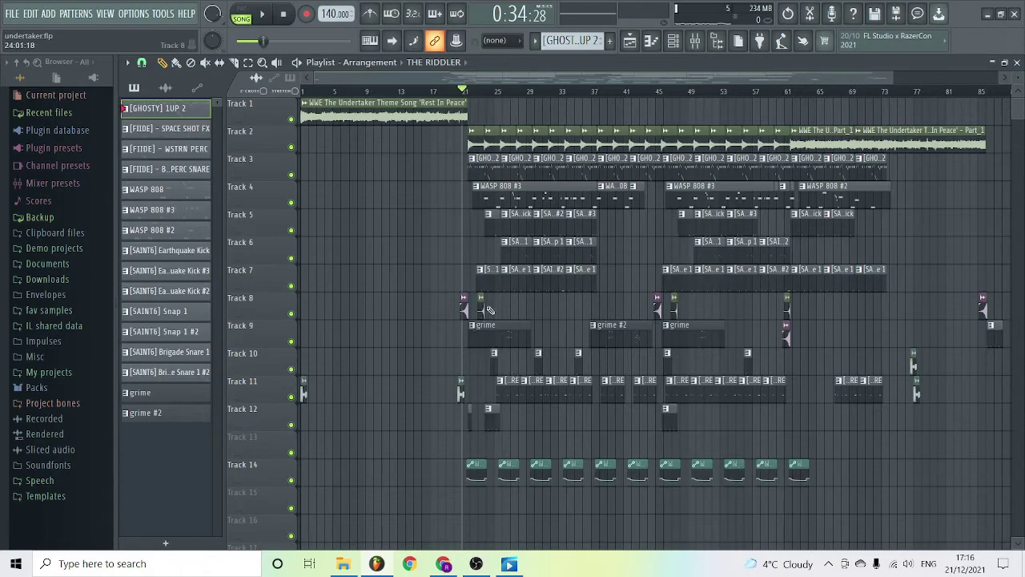
Solo Track 8 and play the [FIIDE] - V2 RISER clip from just before its start
key("z")
left_click_drag(484, 323, 450, 293)
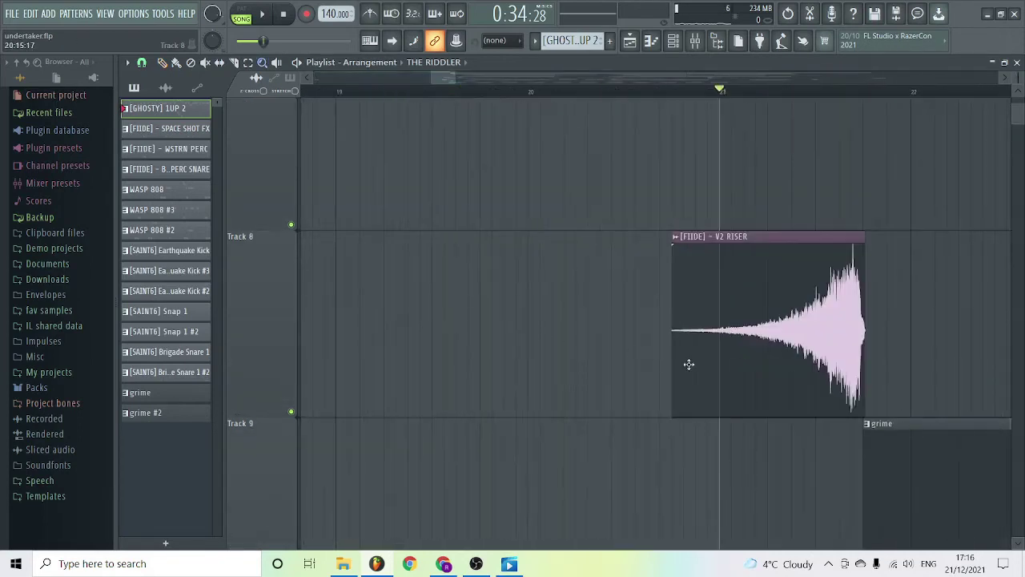
left_click(291, 413)
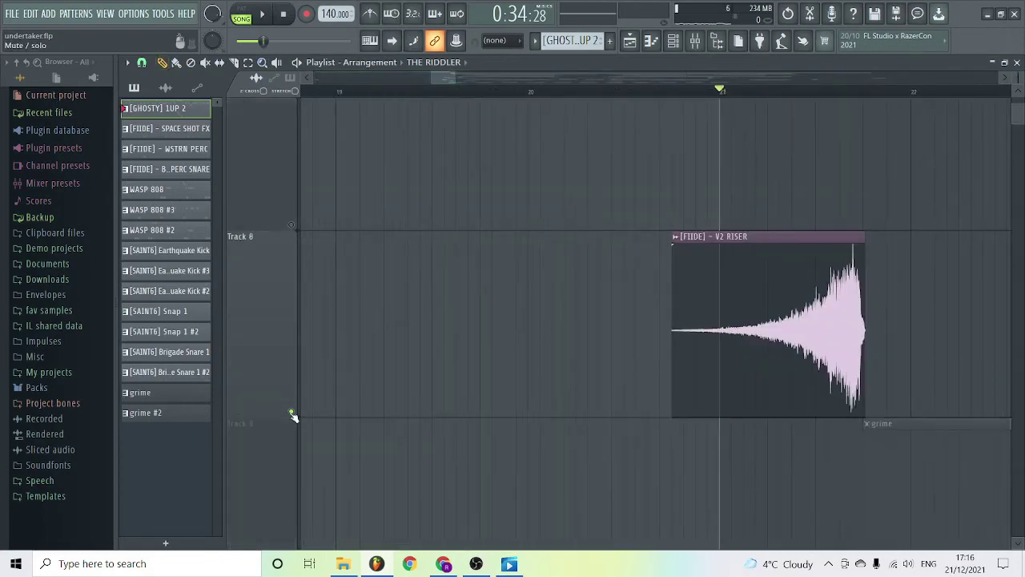
left_click(647, 88)
key("space")
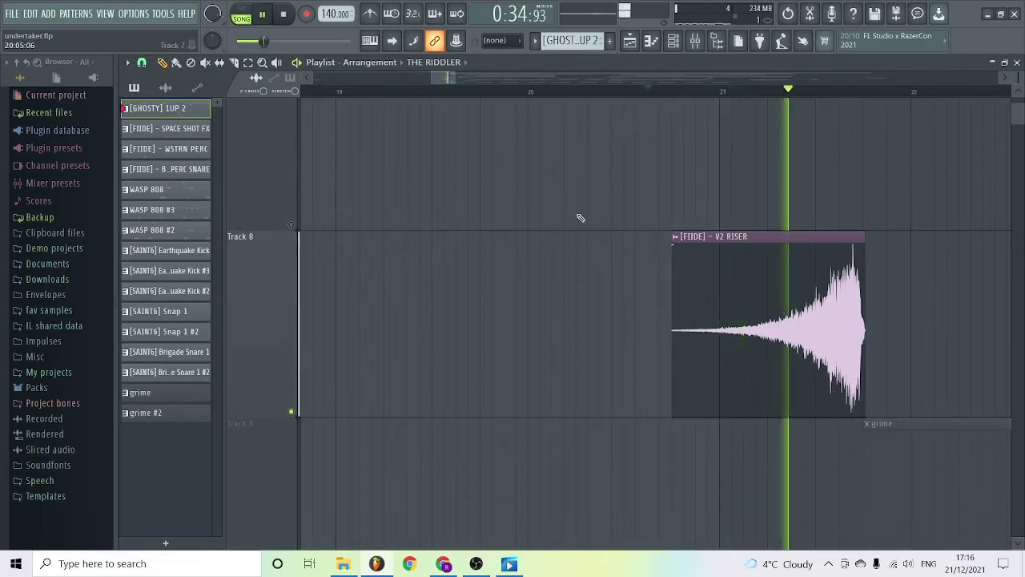
key("space")
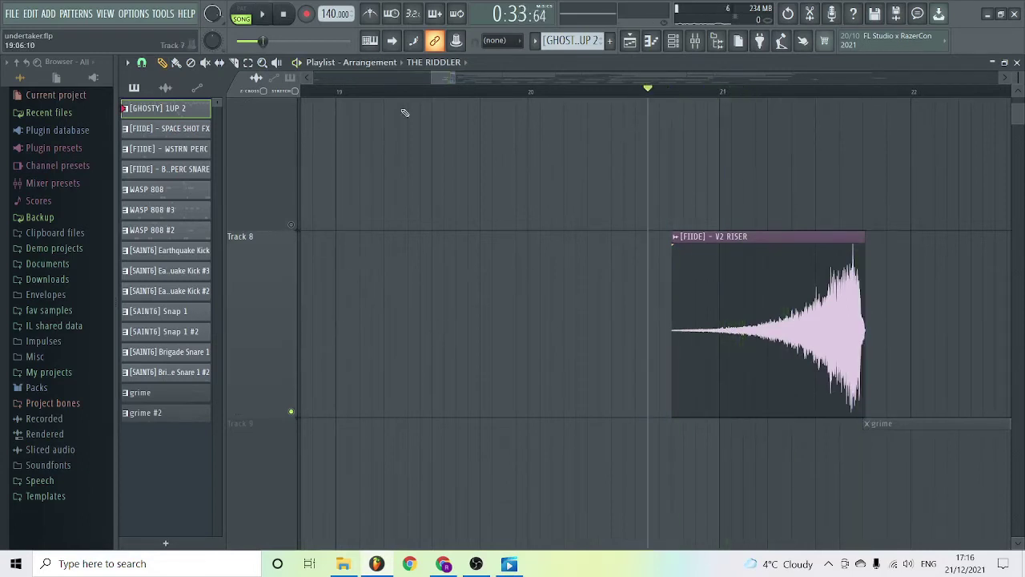
Place the playhead at the start of the [SAINT6] Triangle 1 clip near bar 23 and inspect its sample settings
scroll(443, 78, "right", 4)
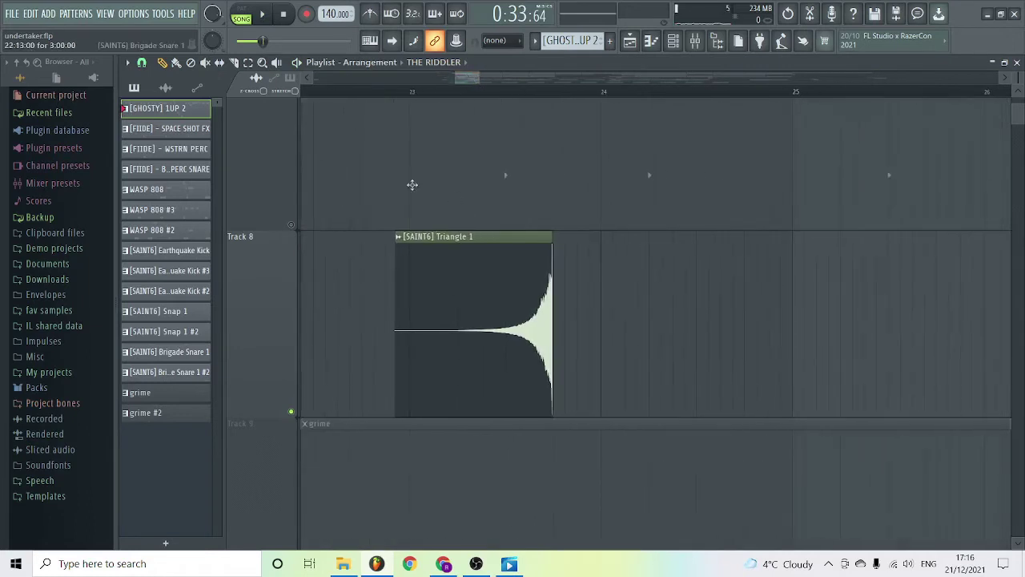
left_click(405, 95)
double_click(435, 277)
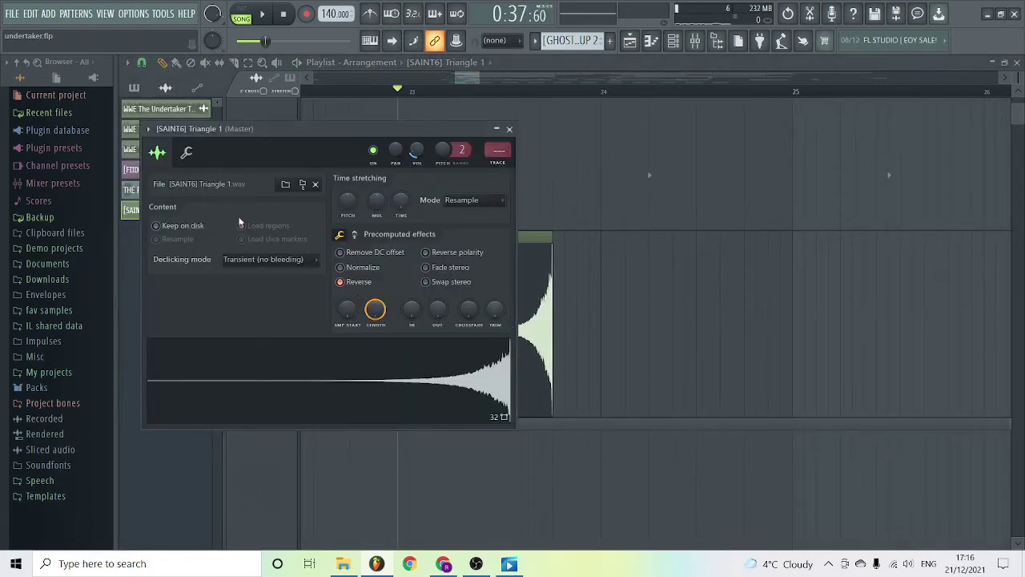
left_click(530, 305)
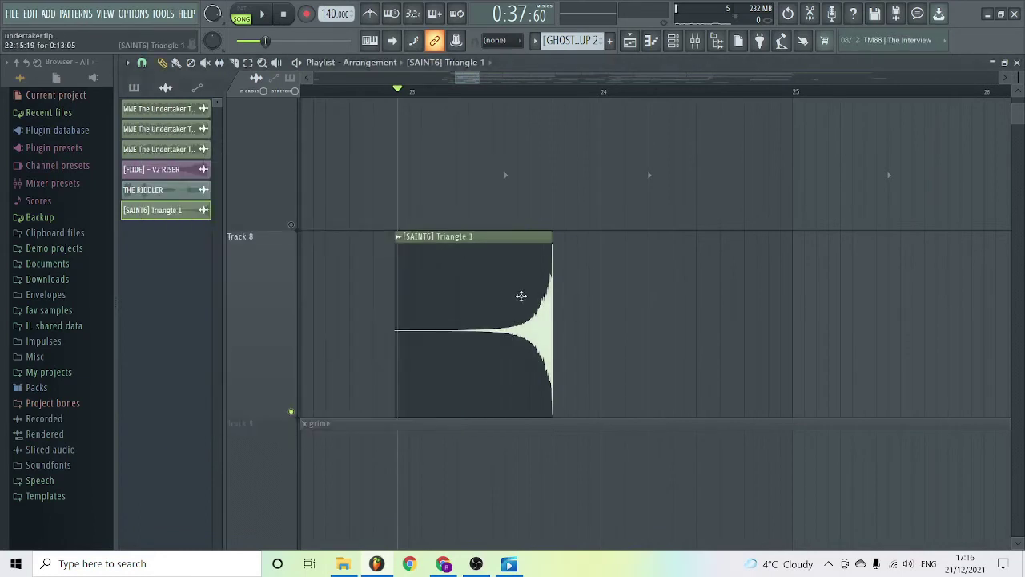
Compare the [SAINT6] Triangle 1 sample's waveform with Reverse off and on, leaving Reverse enabled
double_click(522, 295)
left_click(354, 282)
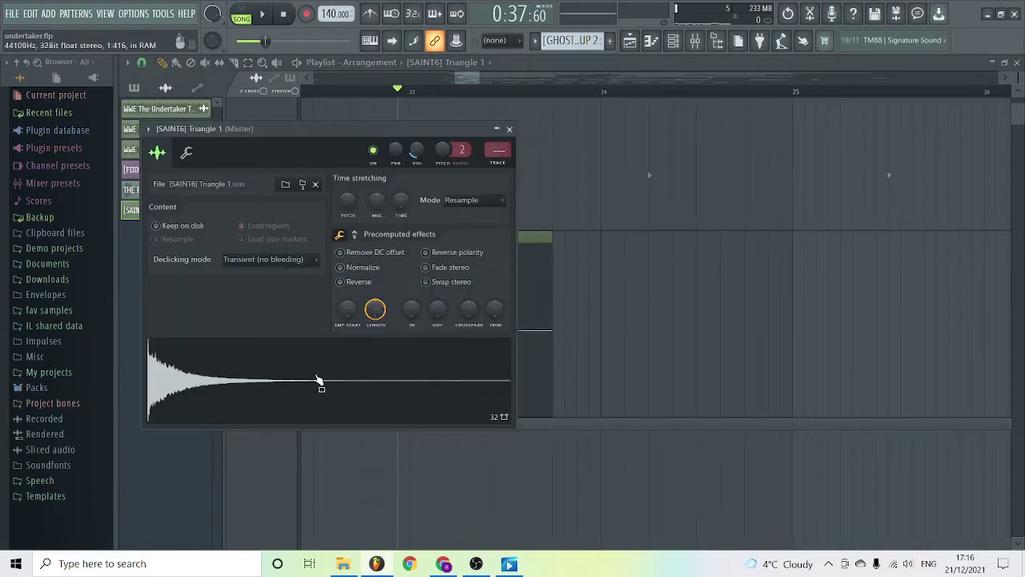
left_click(343, 281)
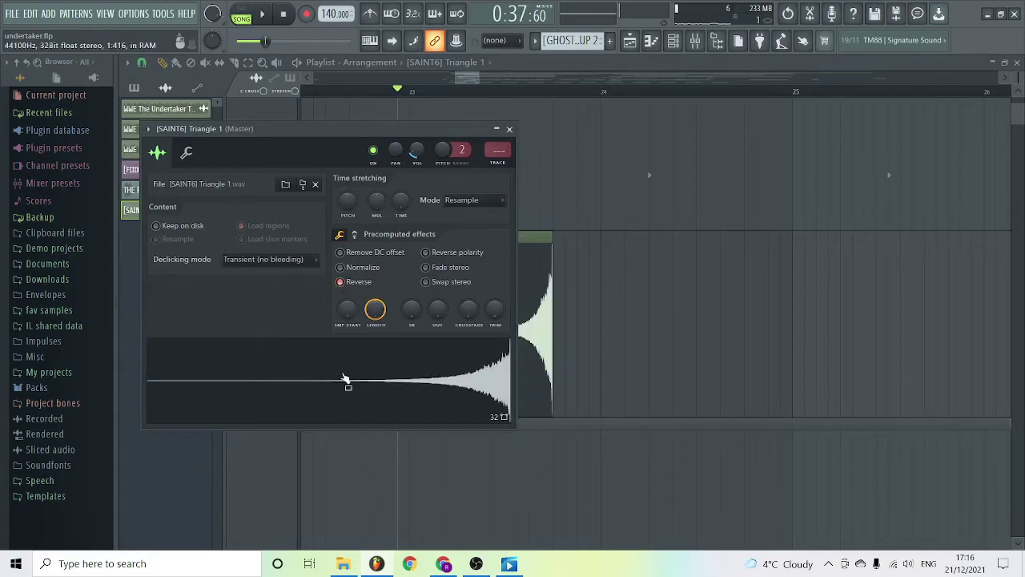
left_click(677, 346)
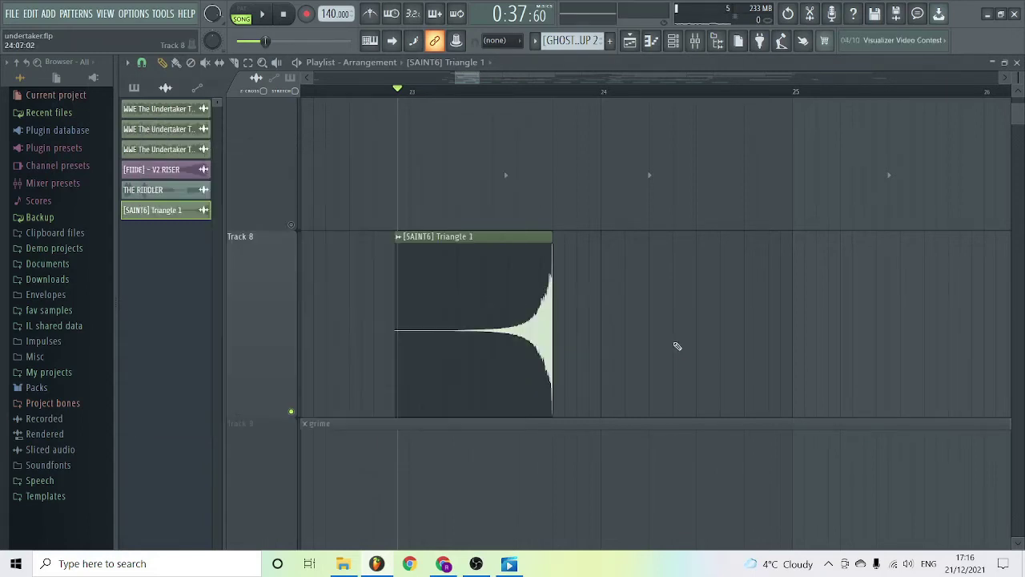
Unsolo Track 8 and play the full arrangement from about bar 20, just before the riser
key("z")
right_click(605, 337)
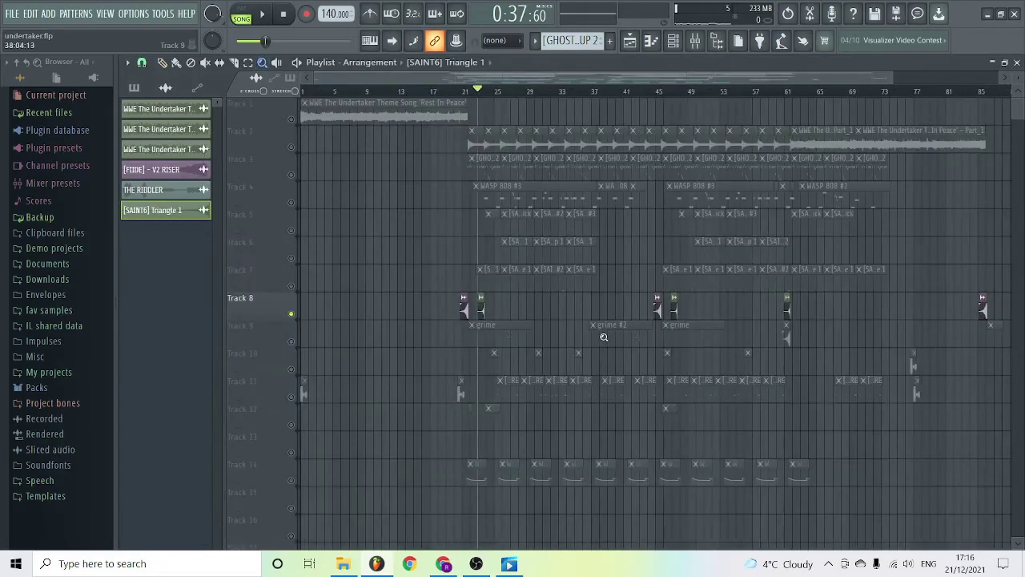
key("p")
right_click(292, 314)
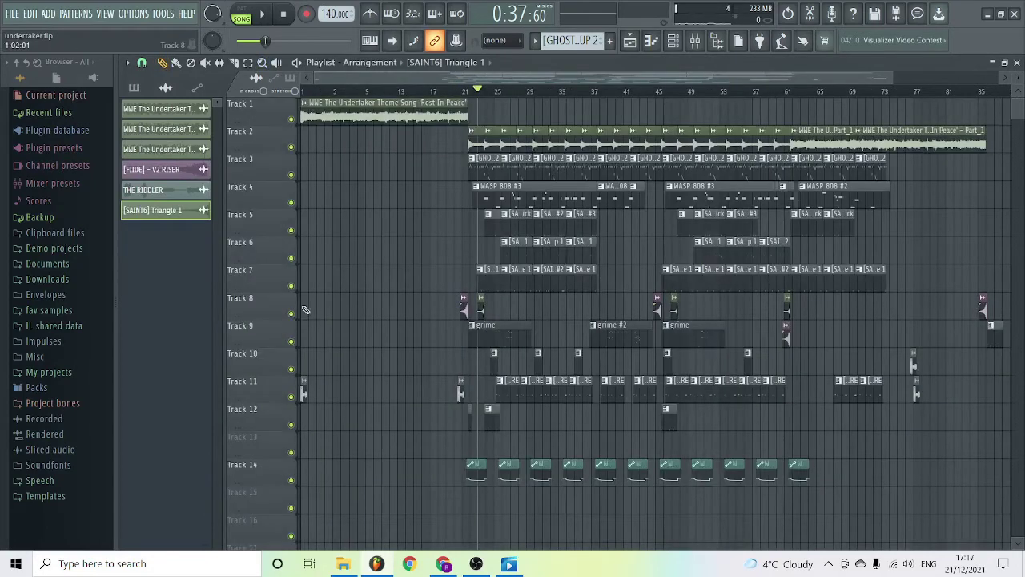
left_click(455, 90)
key("space")
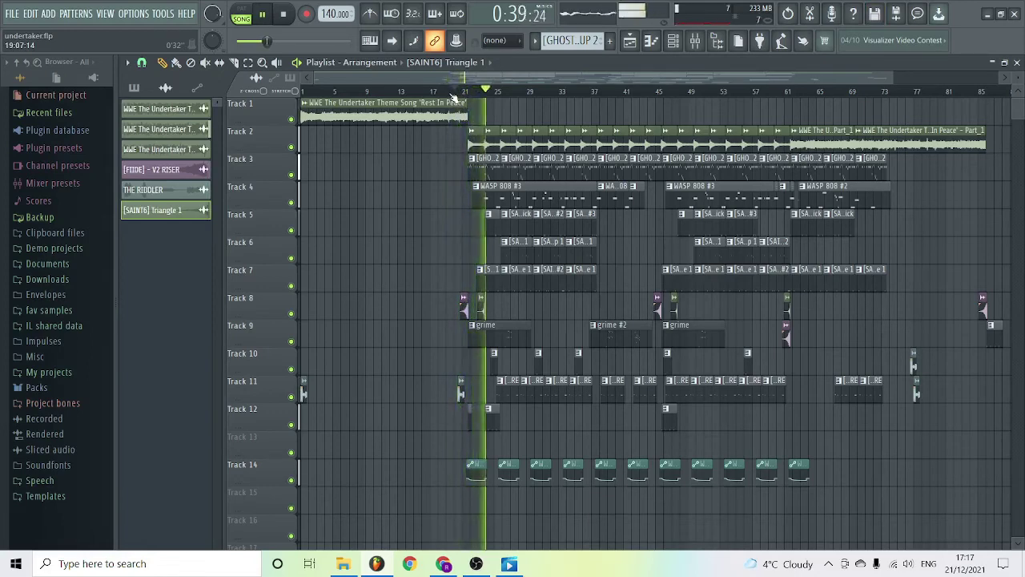
key("space")
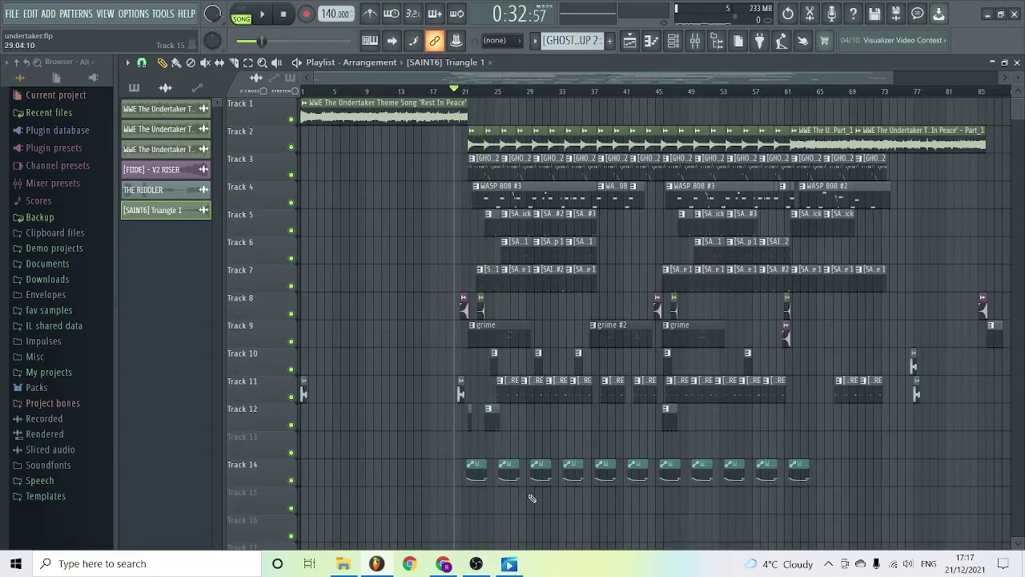
Examine the shape of the theme song's volume automation clips on Track 14 between bars 21 and 28
key("z")
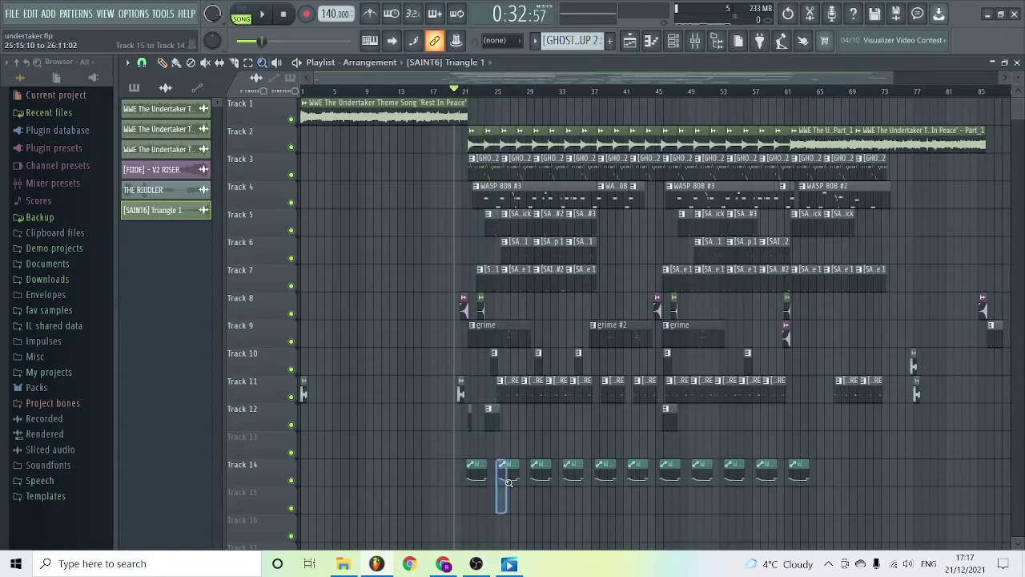
left_click(517, 500)
right_click(517, 500)
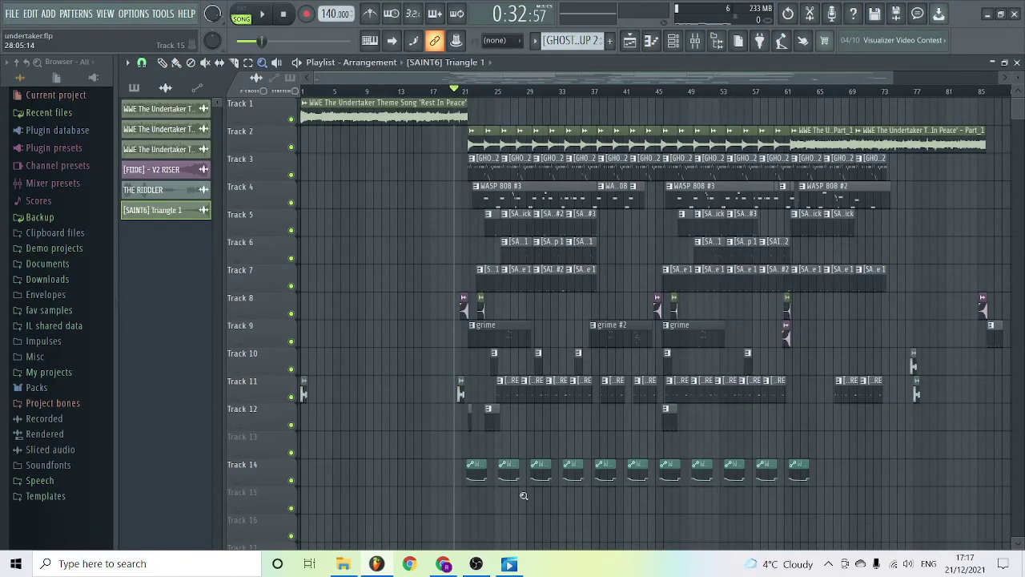
left_click_drag(524, 495, 454, 464)
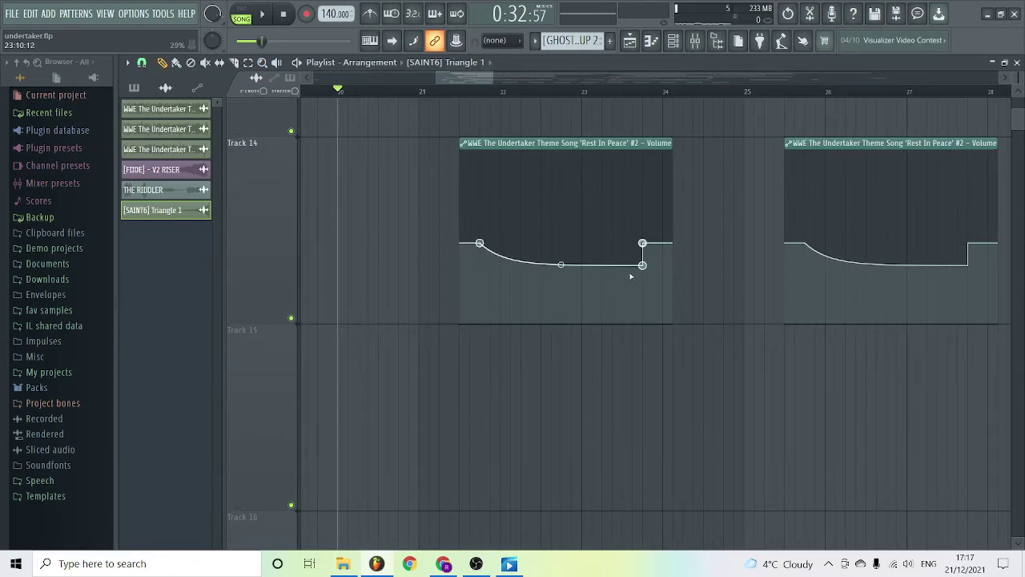
key("z")
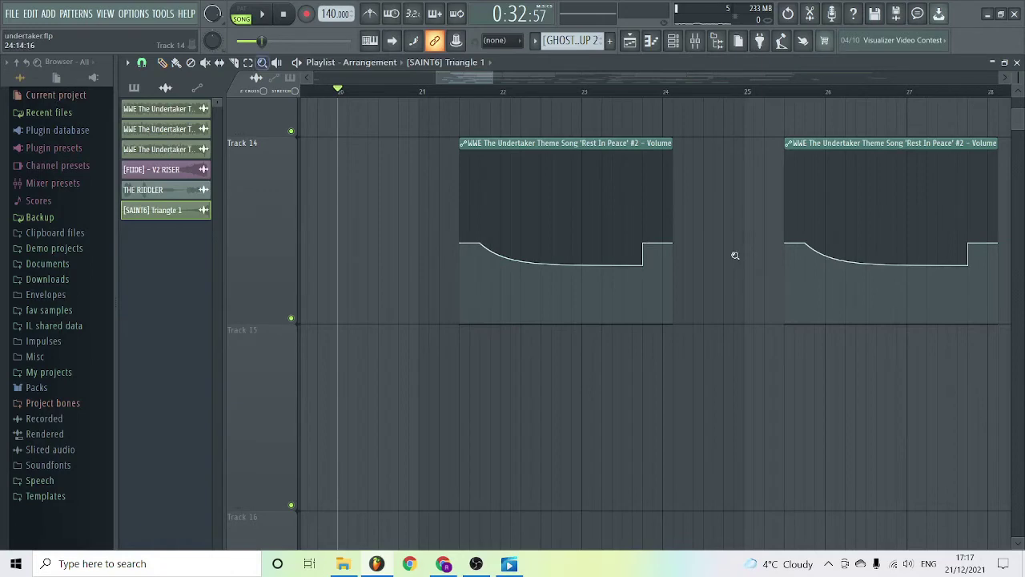
right_click(686, 279)
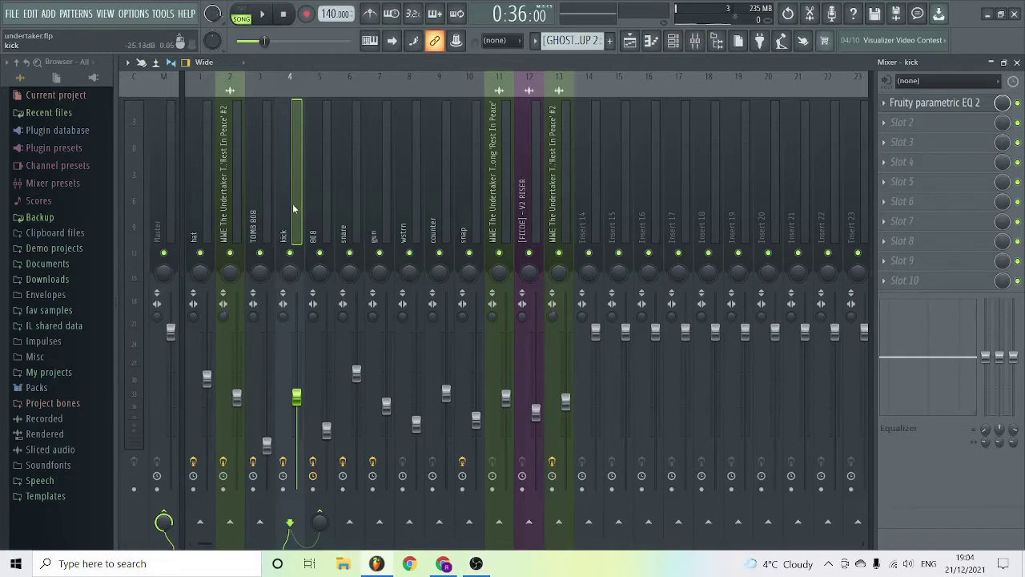
Review the 808 and kick mixer tracks, checking the kick's Fruity parametric EQ 2 and the plugins available for its second effect slot
left_click(321, 205)
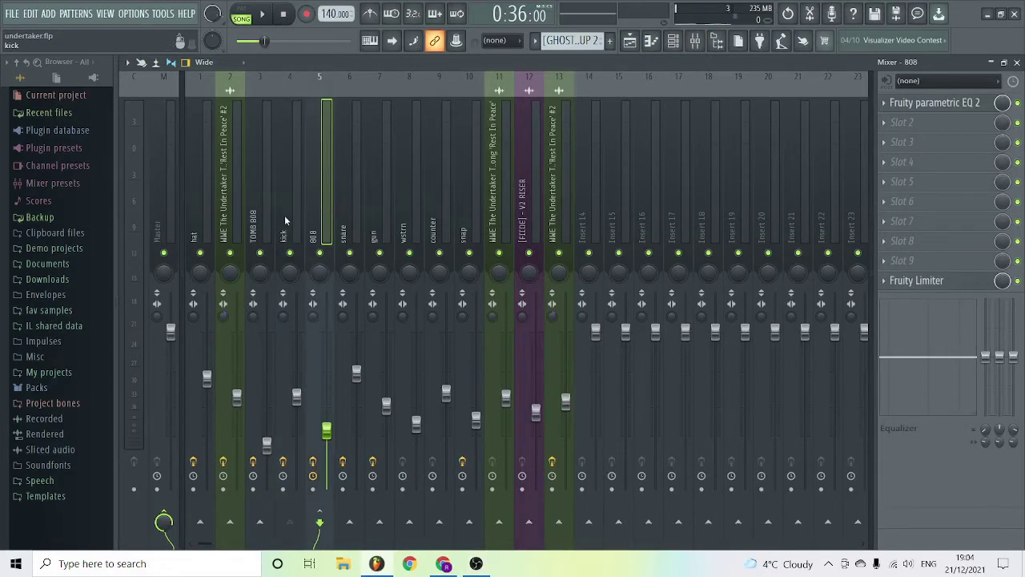
left_click(286, 221)
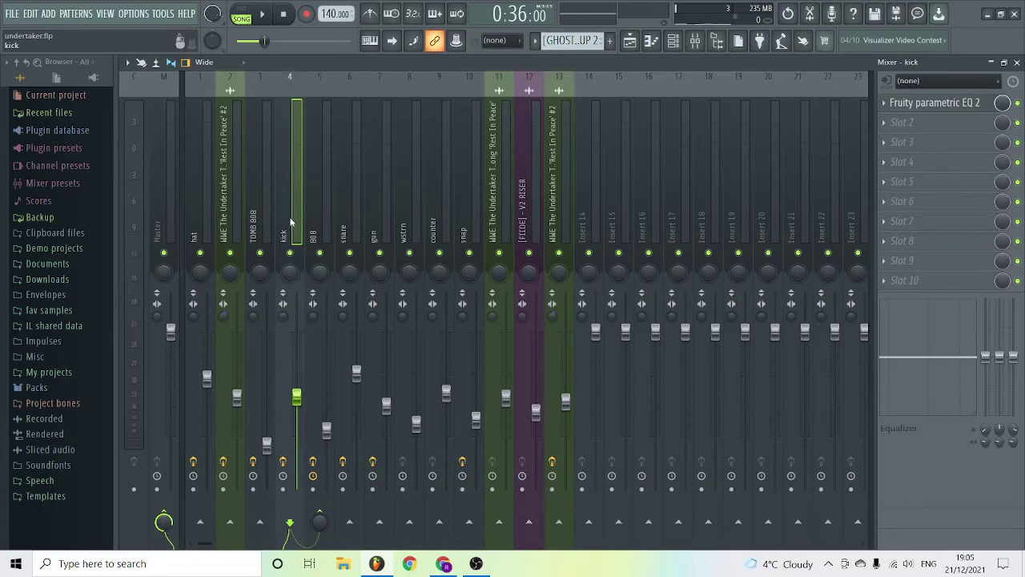
left_click(930, 104)
left_click(930, 105)
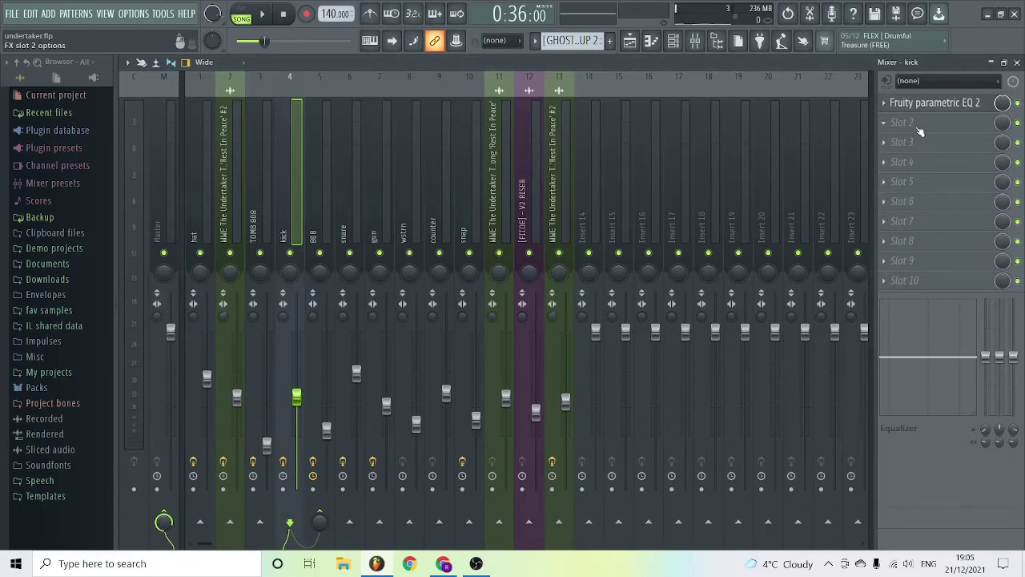
left_click(907, 129)
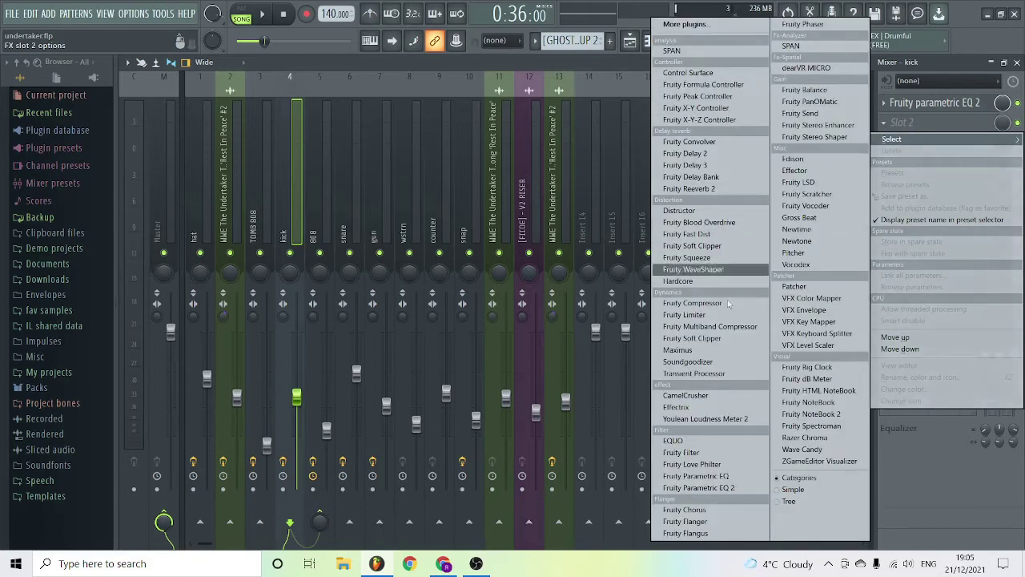
left_click(920, 125)
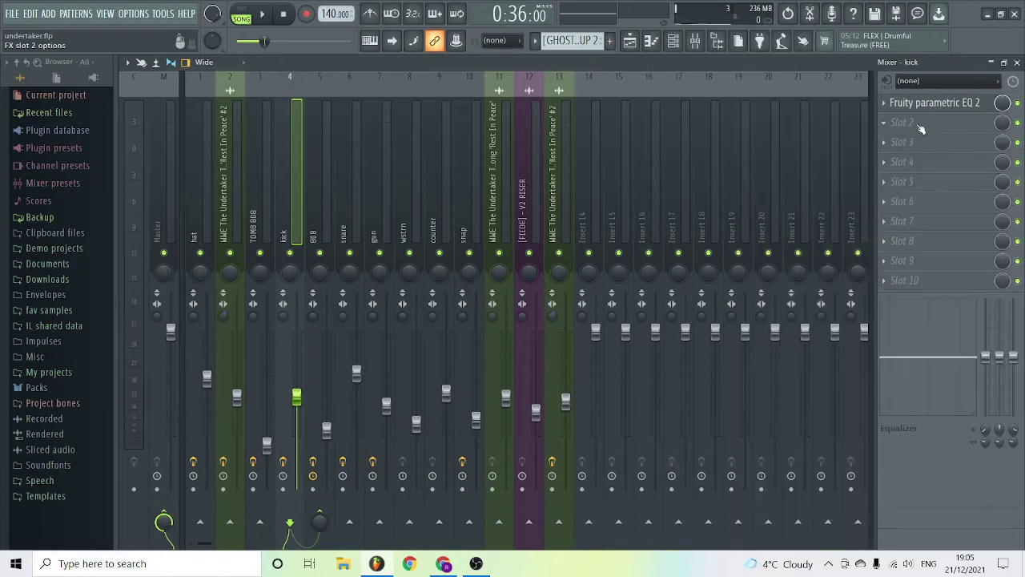
left_click(933, 102)
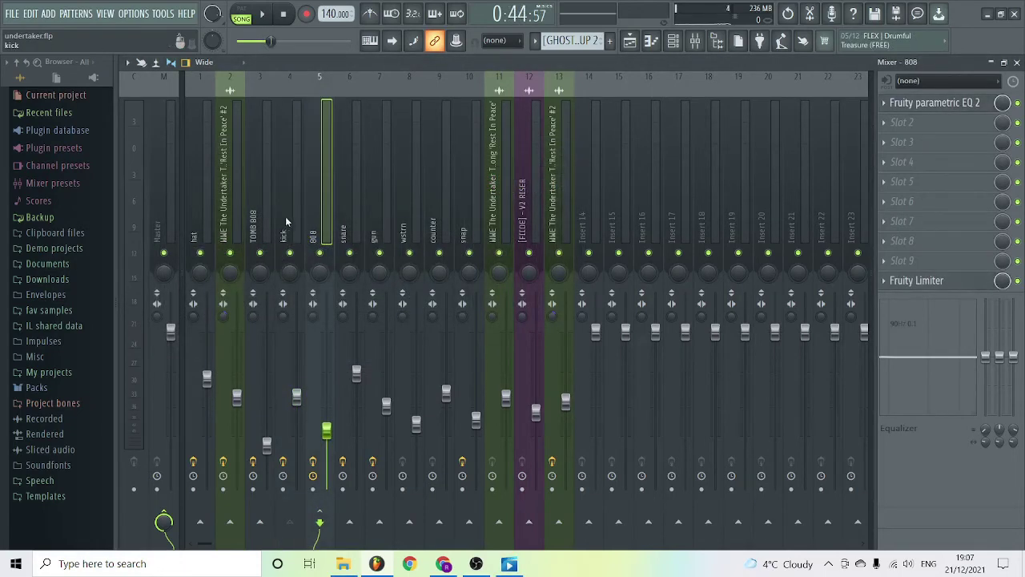
Sidechain the kick mixer track to the 808 track
left_click(286, 222)
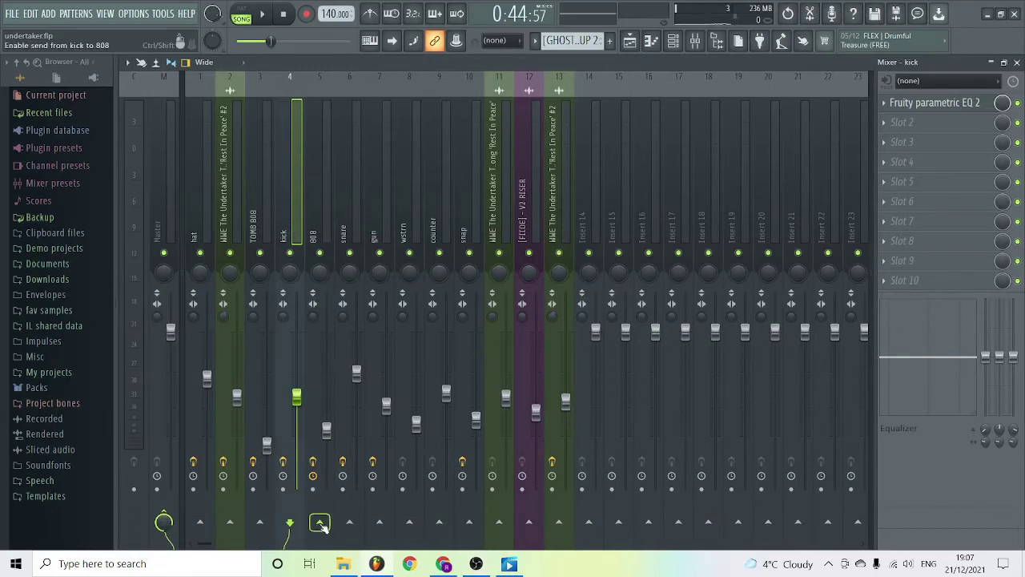
right_click(320, 524)
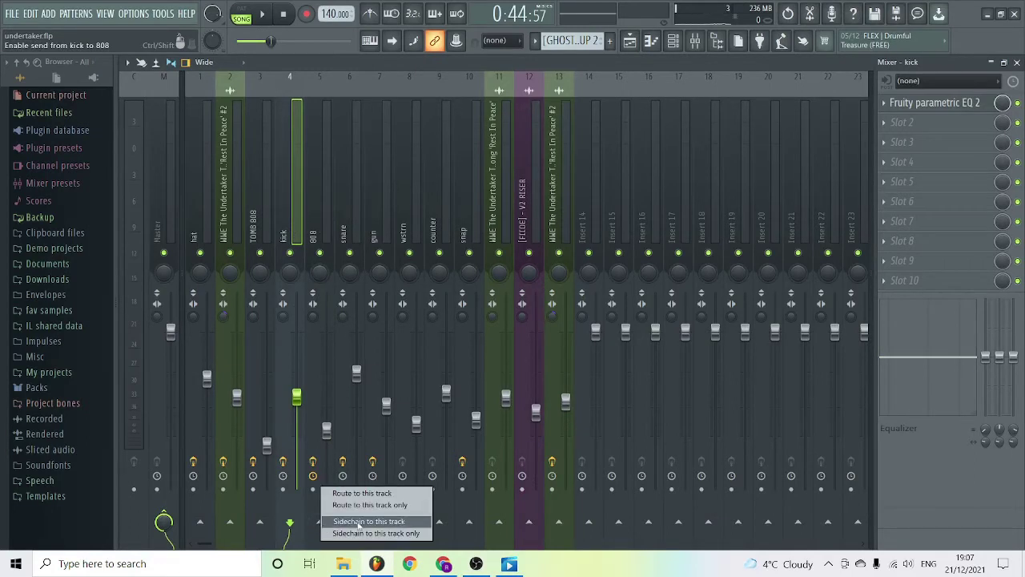
left_click(358, 521)
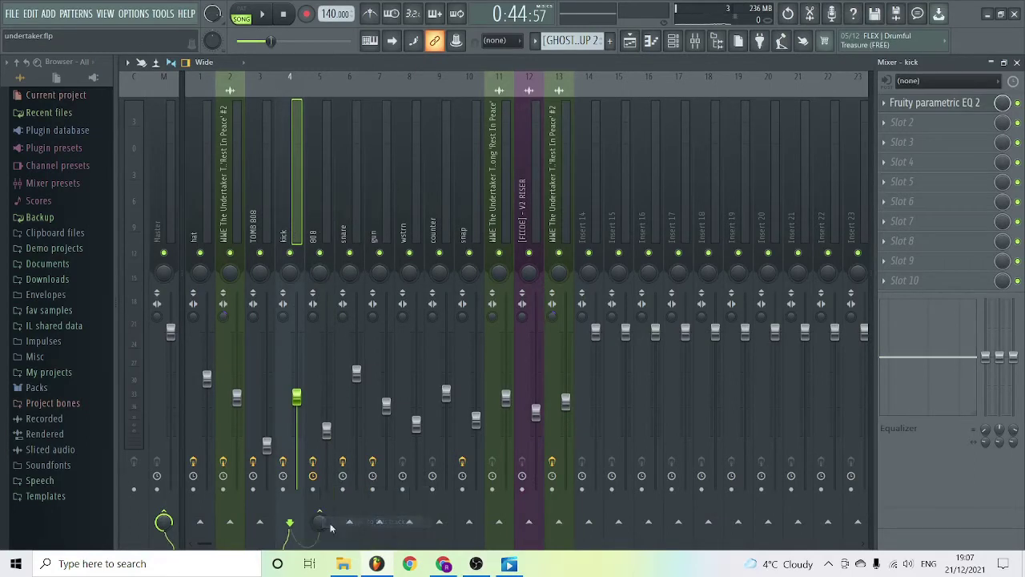
Select the 808 mixer track, look through the replacement plugins for slot 10, and open its Fruity Limiter
left_click(317, 226)
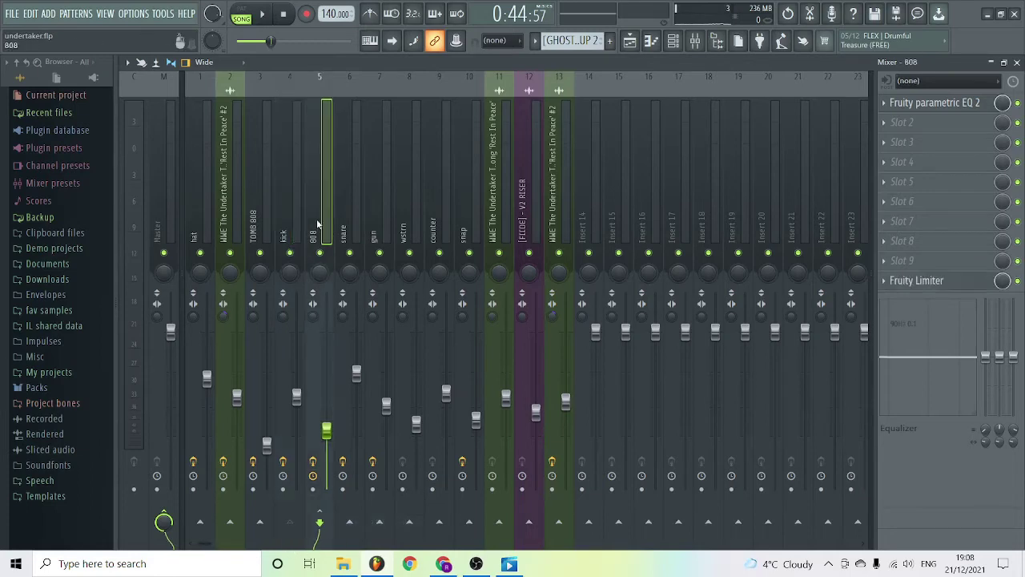
left_click(885, 280)
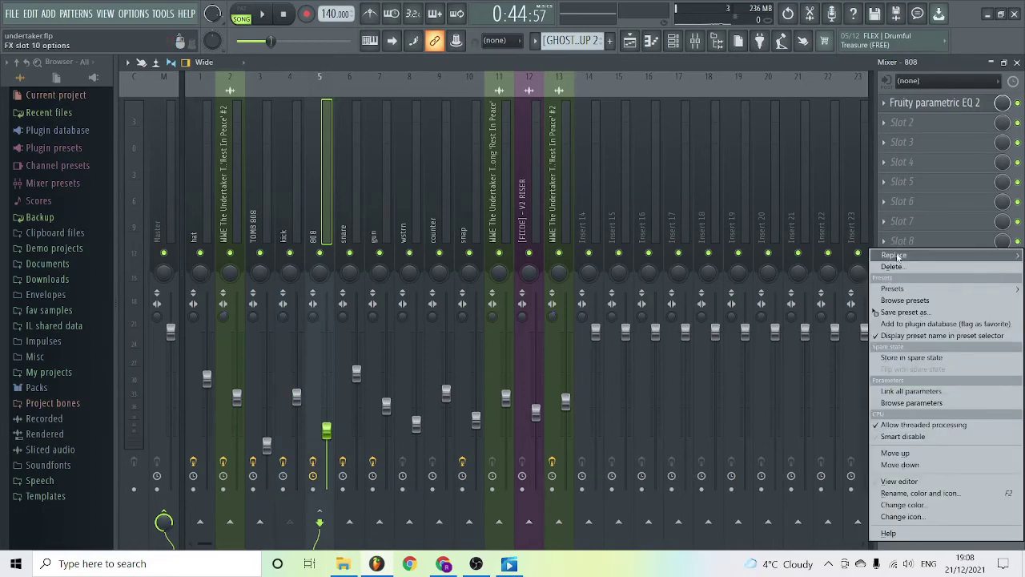
mouse_move(891, 255)
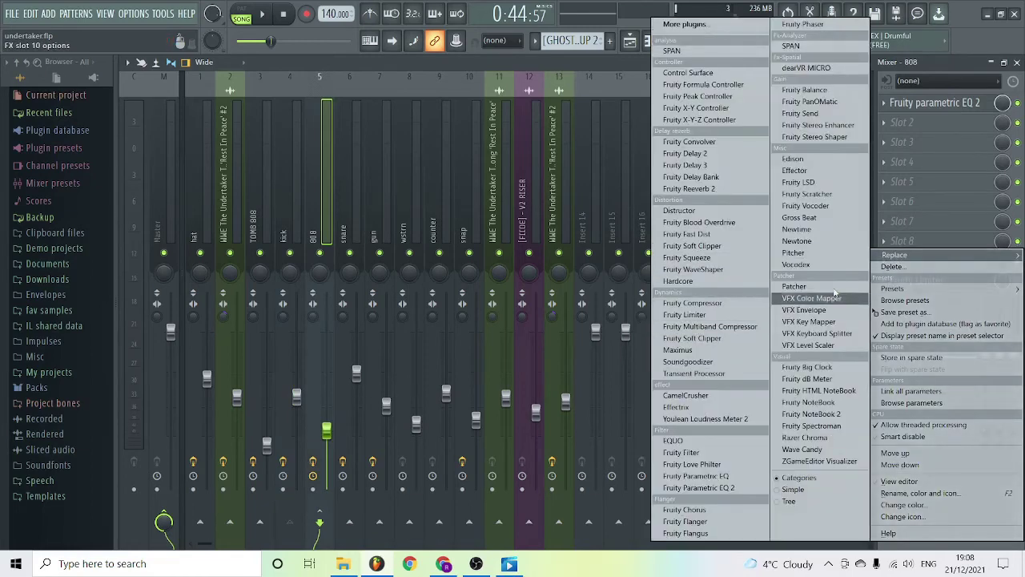
key("Escape")
left_click(917, 281)
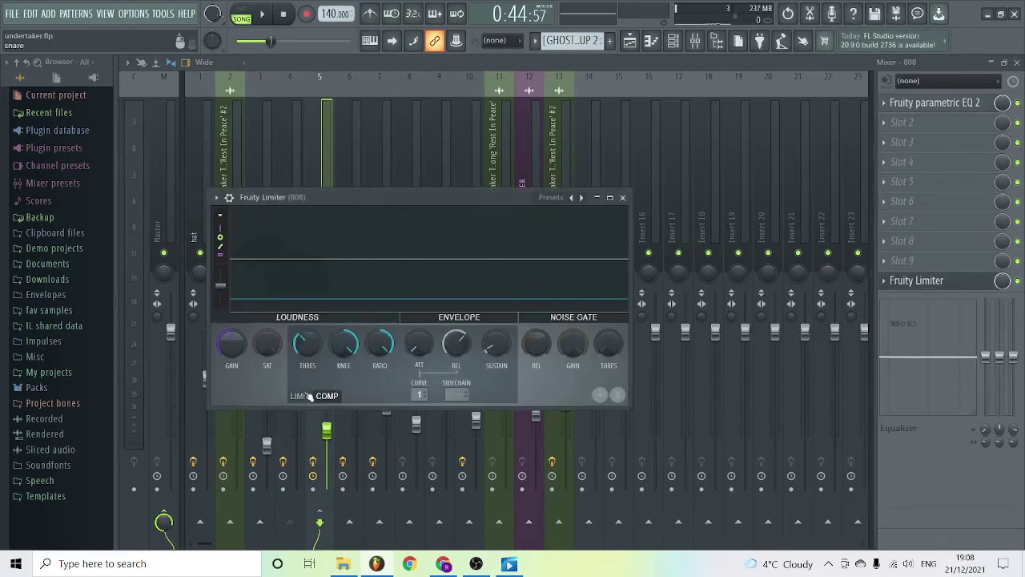
Set the 808's Fruity Limiter to COMP mode with the kick as sidechain input, then close the limiter and mixer
left_click(301, 395)
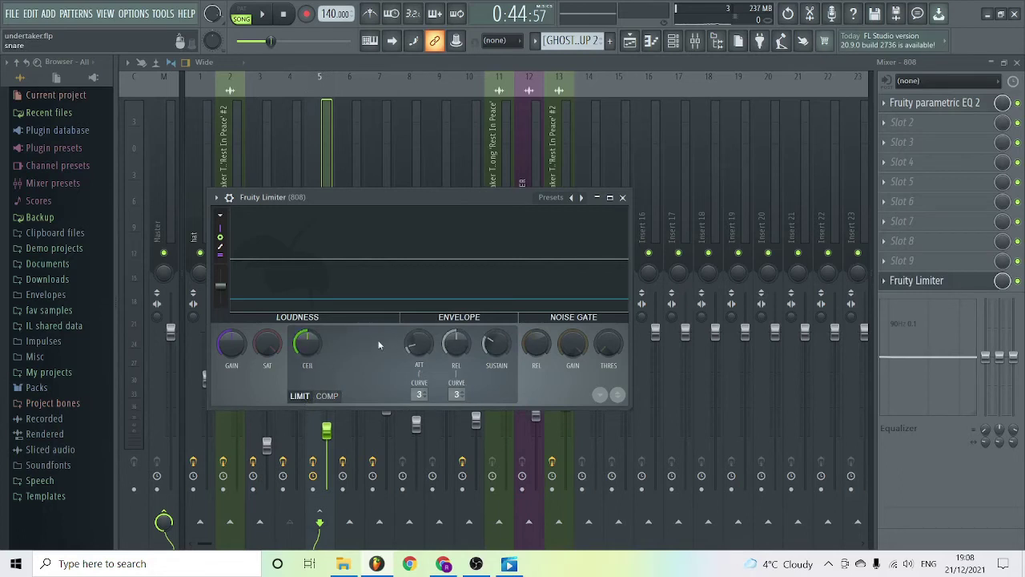
left_click(330, 396)
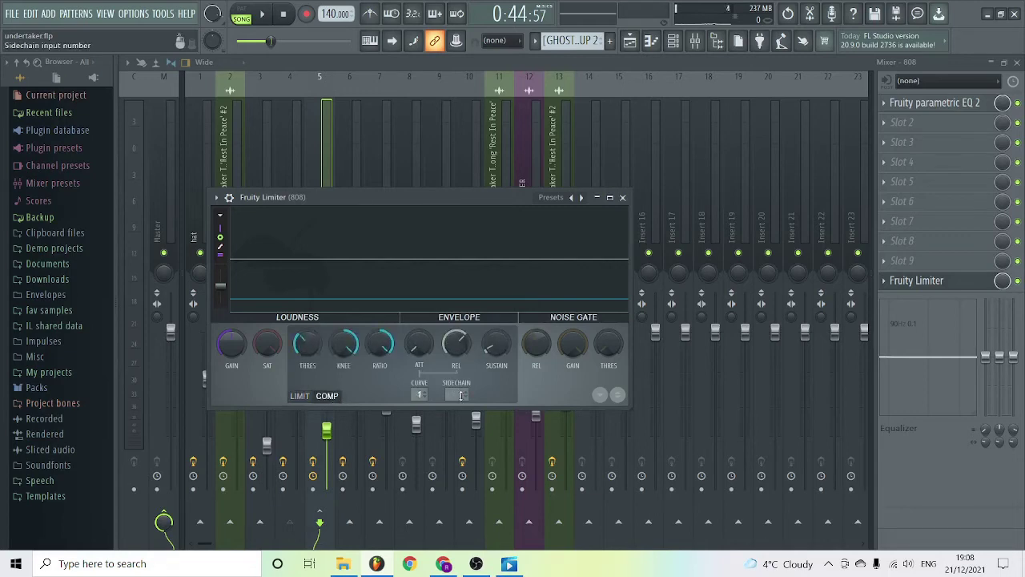
left_click(461, 394)
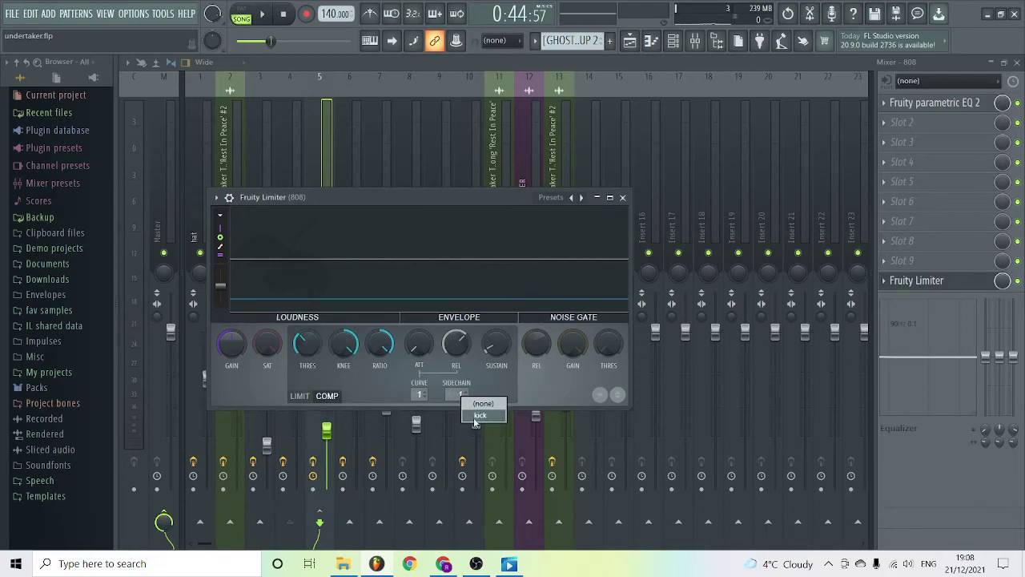
left_click(480, 415)
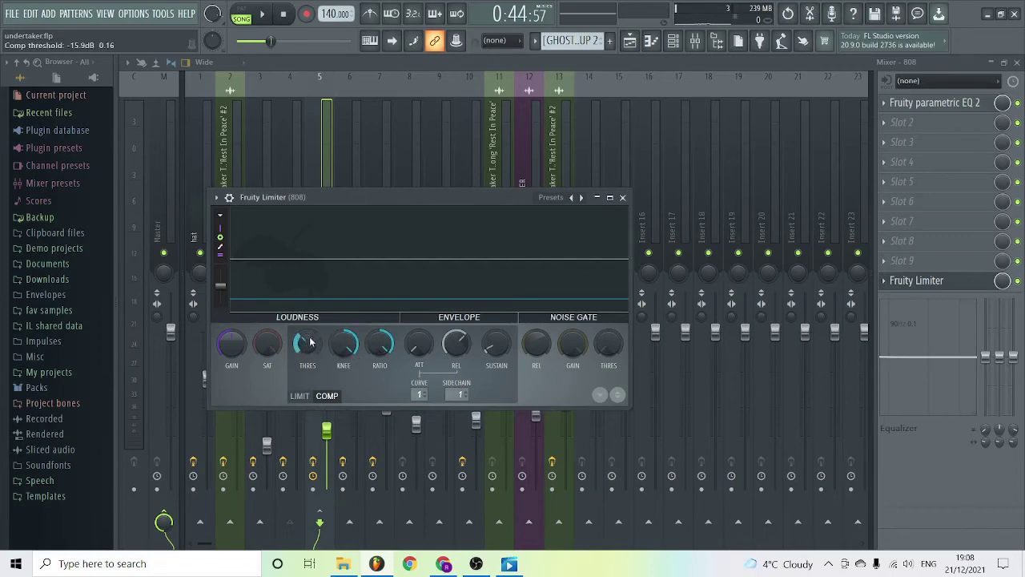
left_click(623, 197)
left_click(1017, 62)
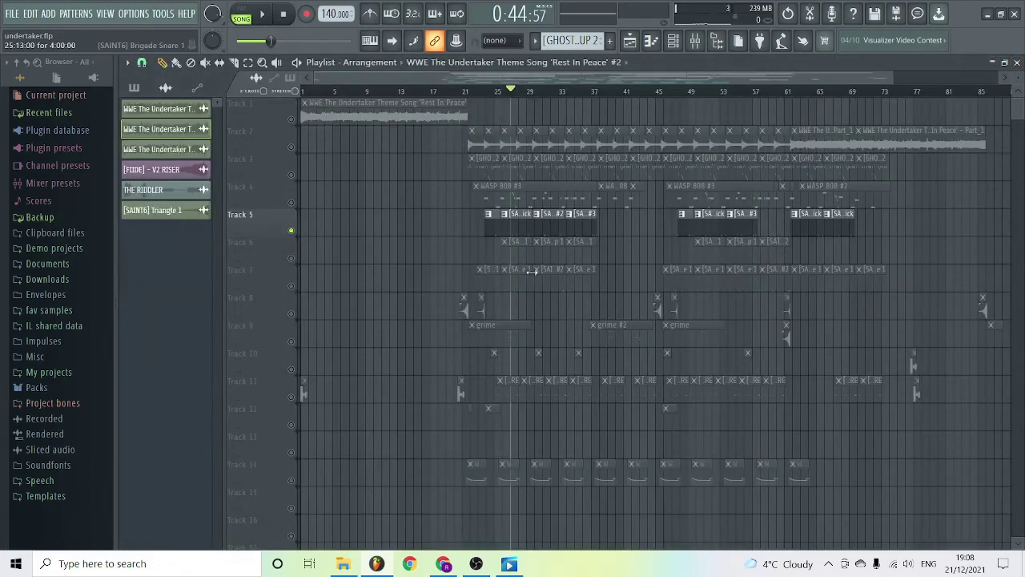
Unmute the WASP 808 track alongside the kick track and set the playhead at the start of the Earthquake Kick #3 clip
left_click(291, 203)
left_click(566, 92)
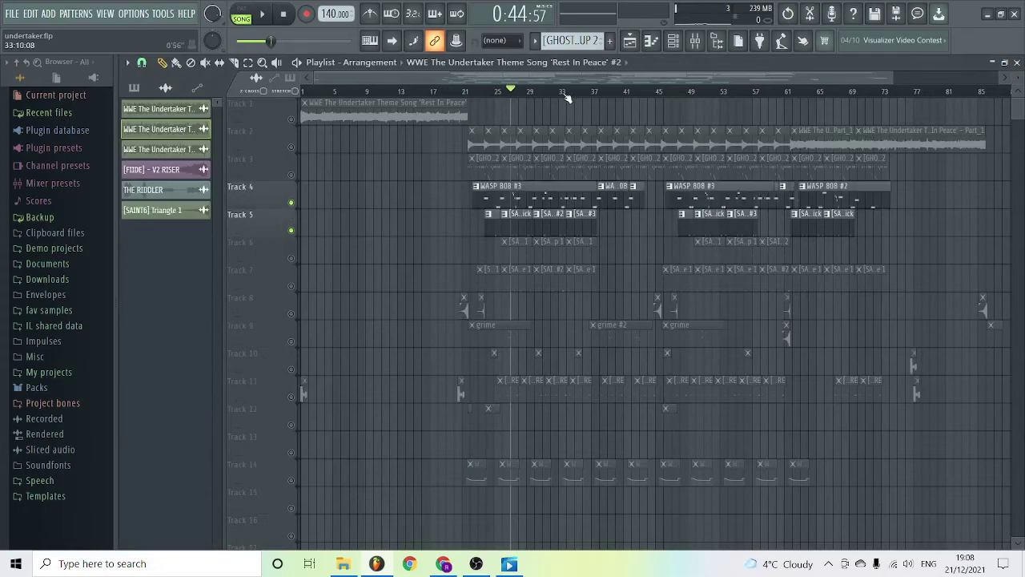
key("z")
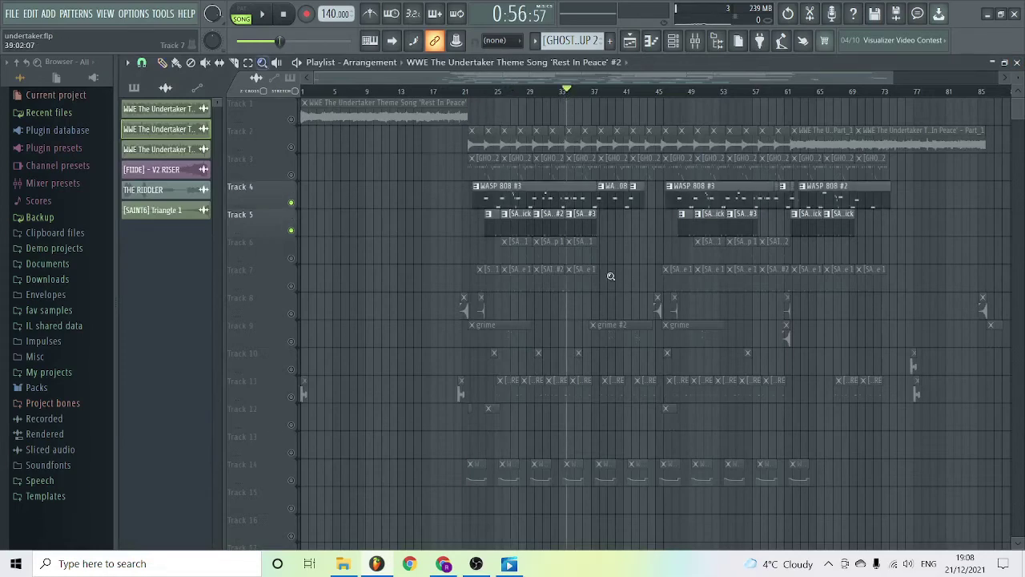
left_click_drag(572, 183, 630, 265)
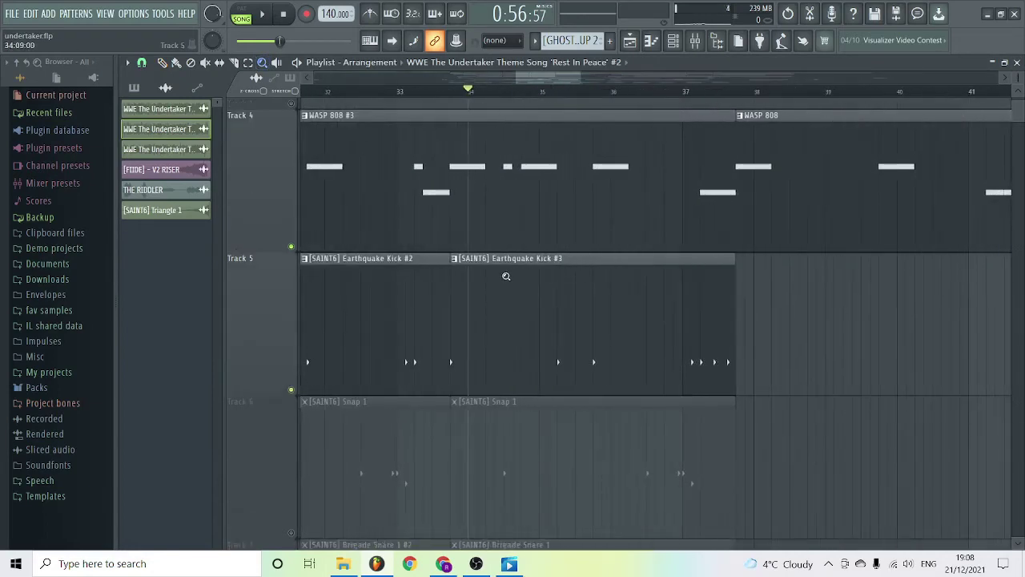
left_click(451, 96)
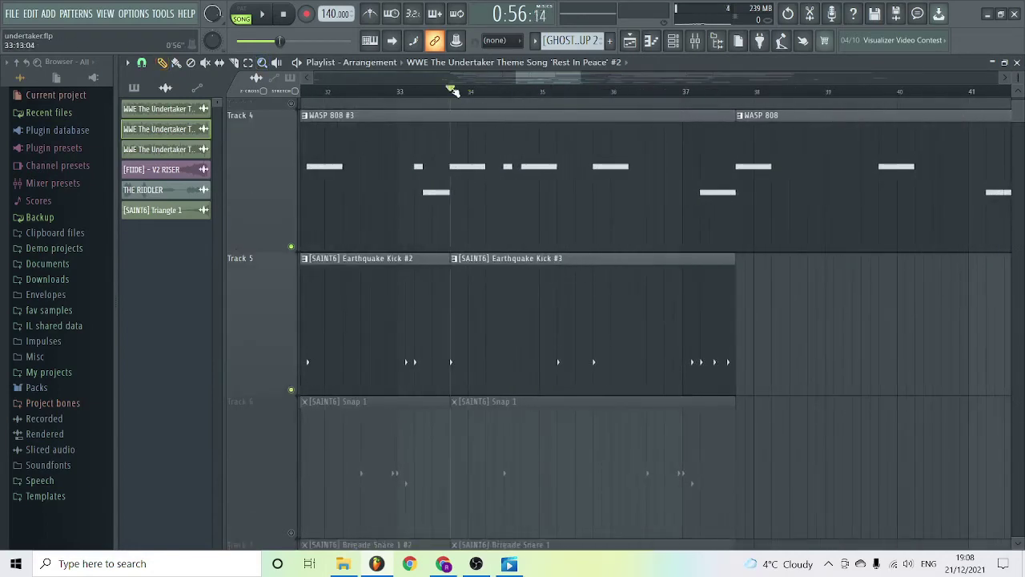
Play the kick and 808 section with the 808's Fruity Limiter open, raise its threshold, and close the limiter
left_click(717, 44)
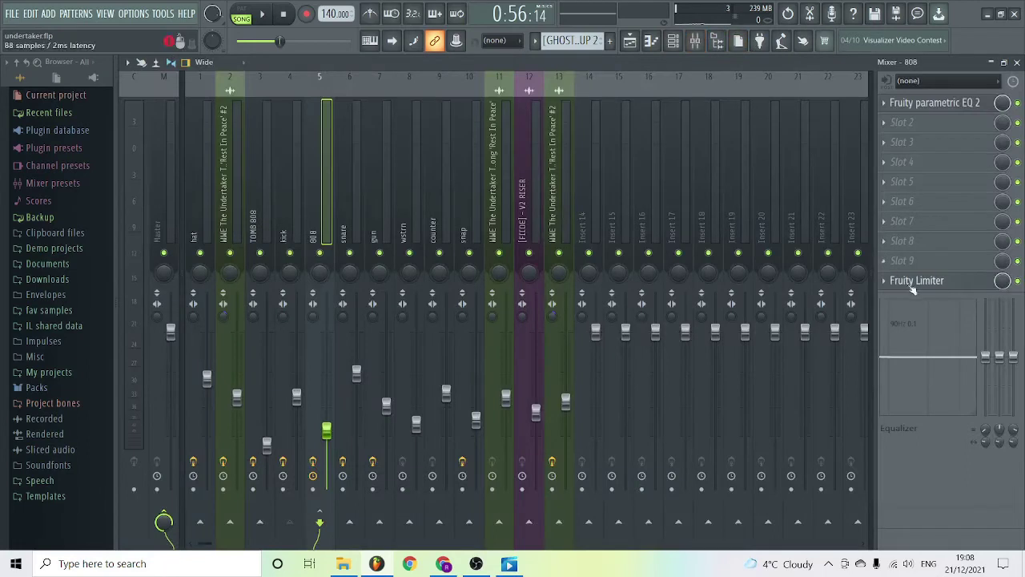
left_click(913, 284)
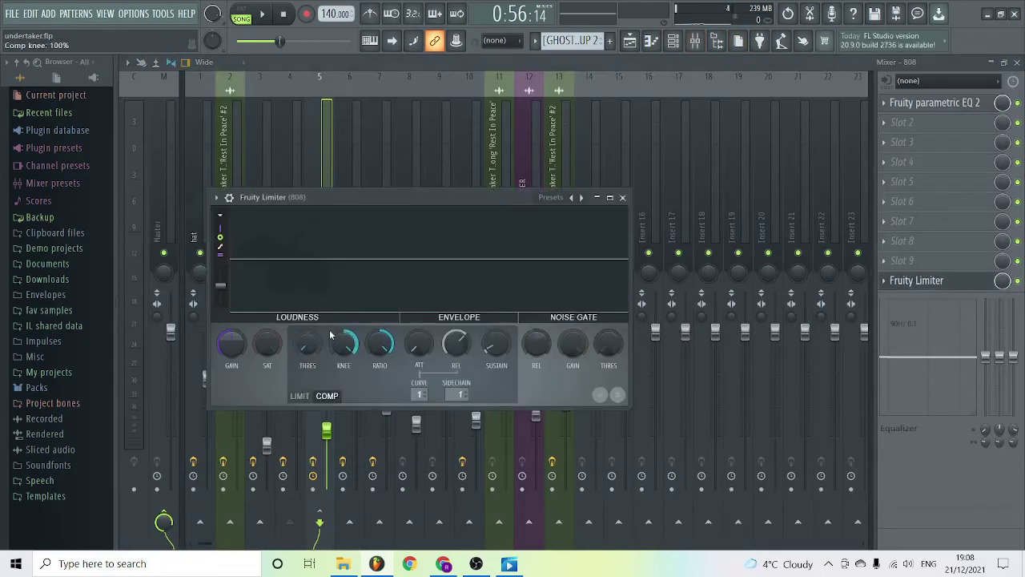
key("space")
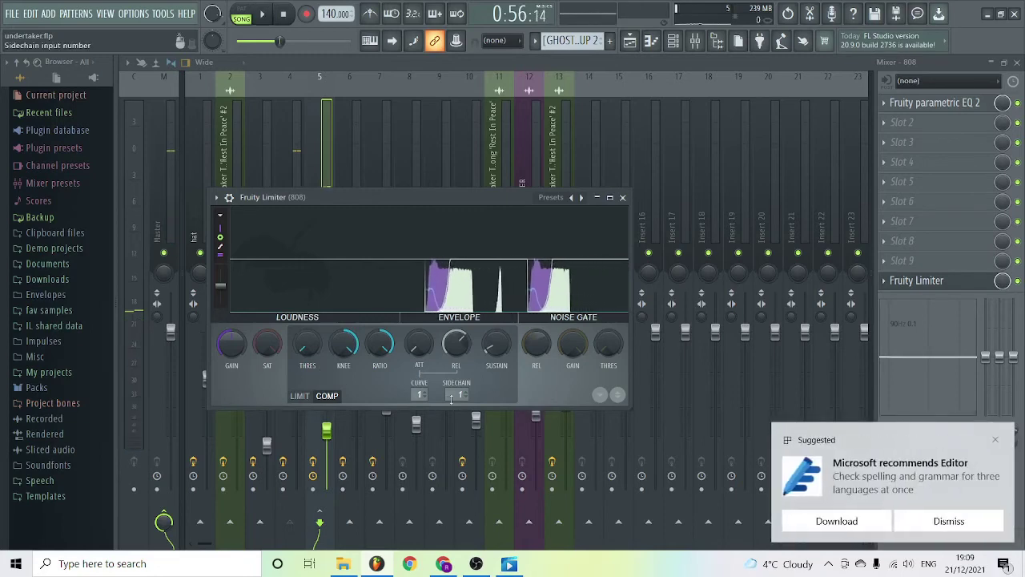
key("space")
left_click(996, 439)
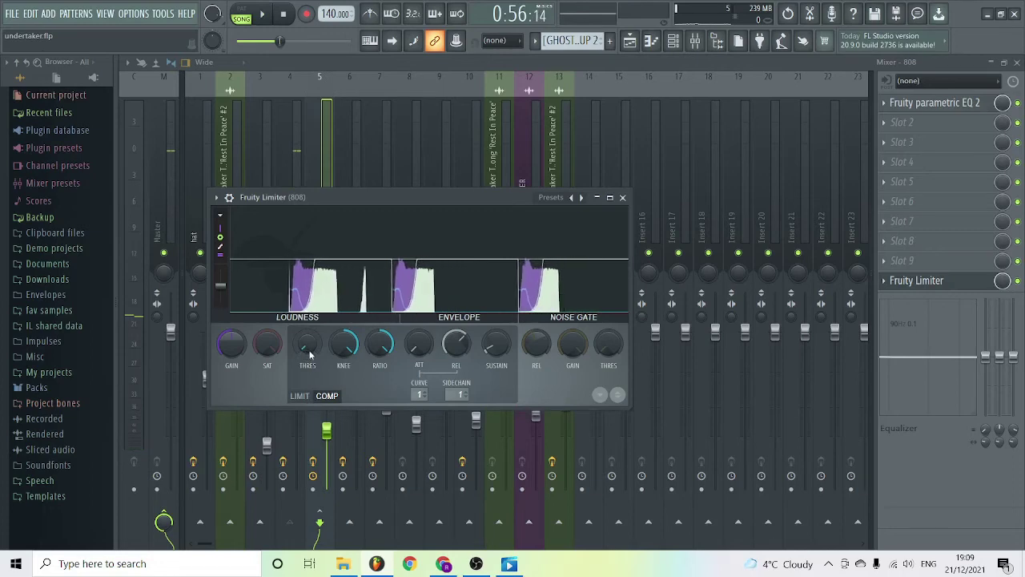
left_click_drag(305, 355, 305, 330)
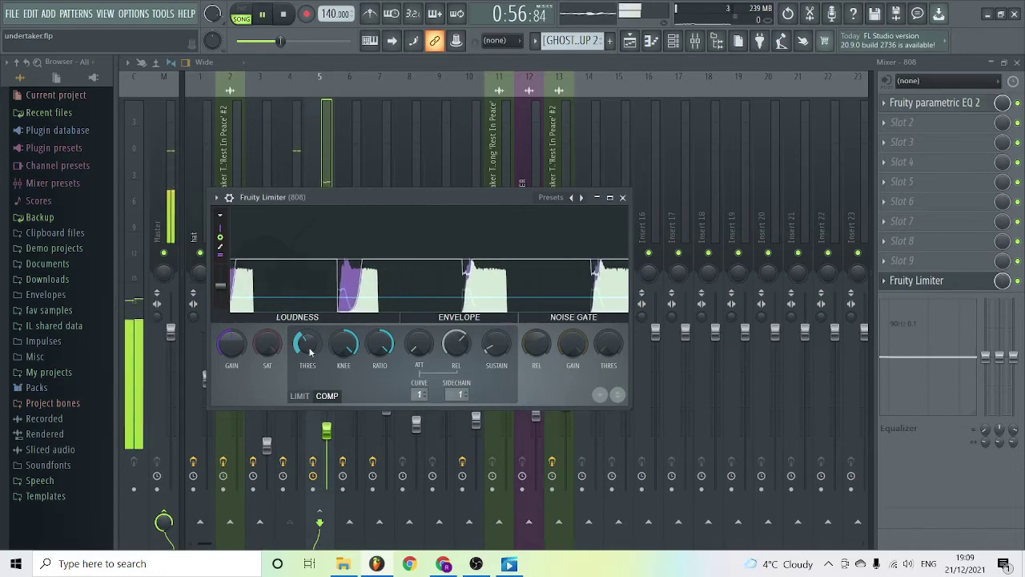
left_click(623, 197)
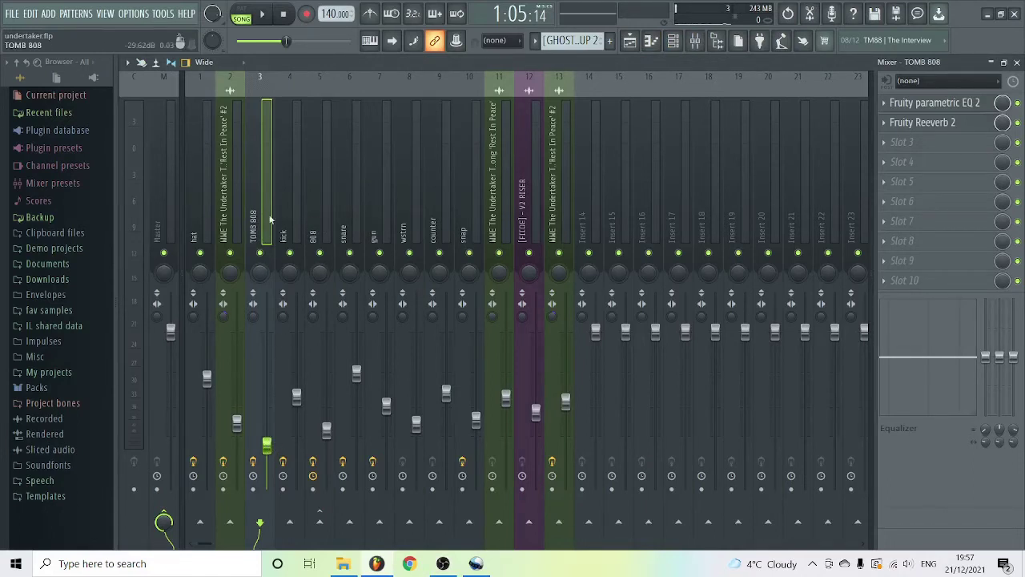
Review the TOMB 808 mixer track's Fruity parametric EQ 2 and Fruity Reeverb 2 settings
left_click(929, 102)
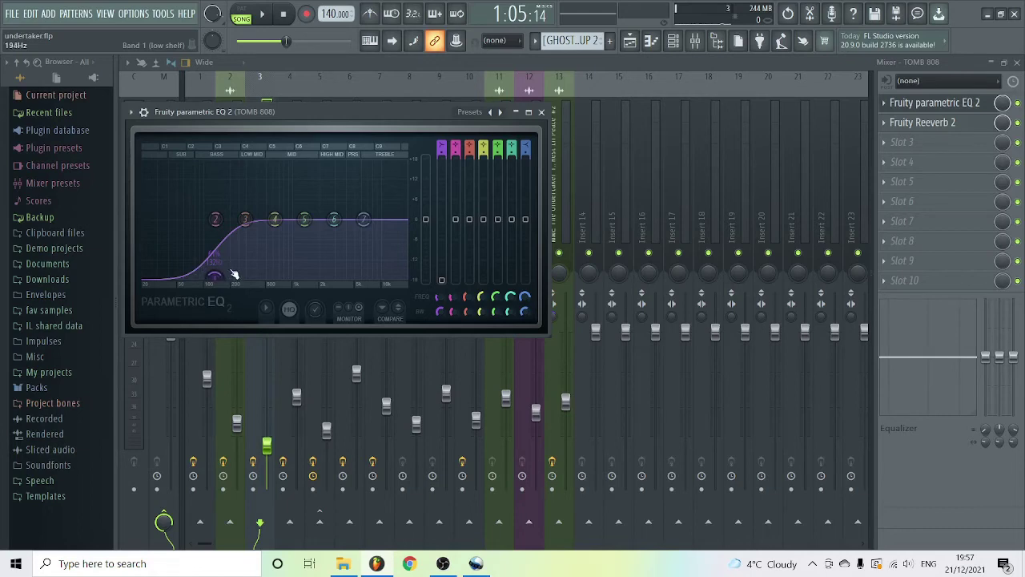
left_click(542, 111)
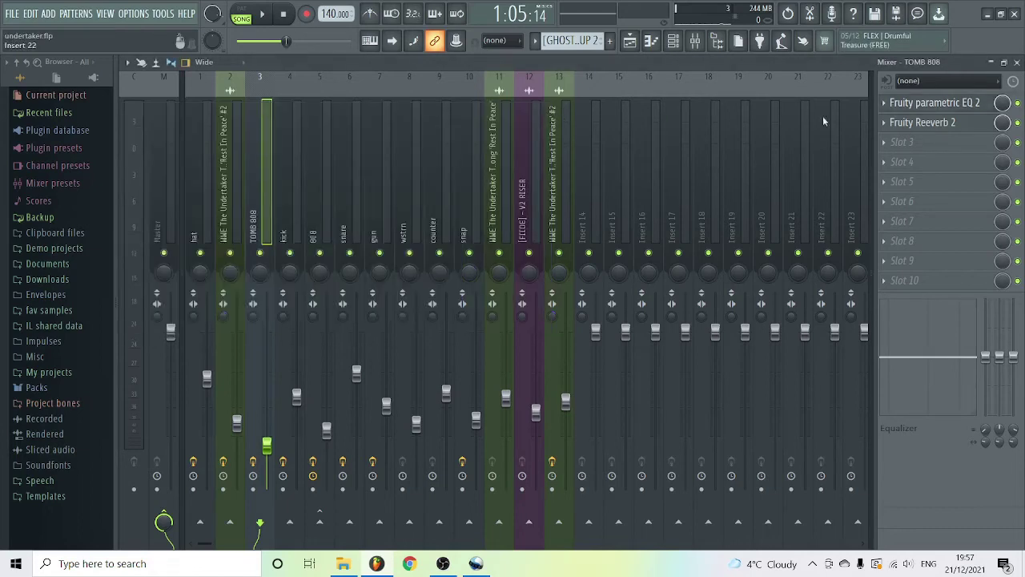
left_click(947, 127)
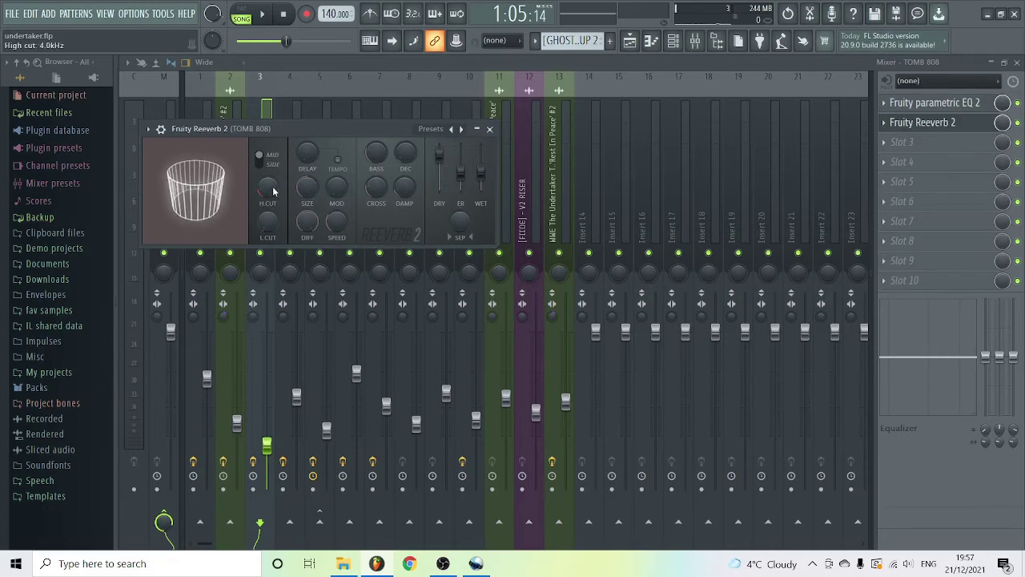
left_click(490, 129)
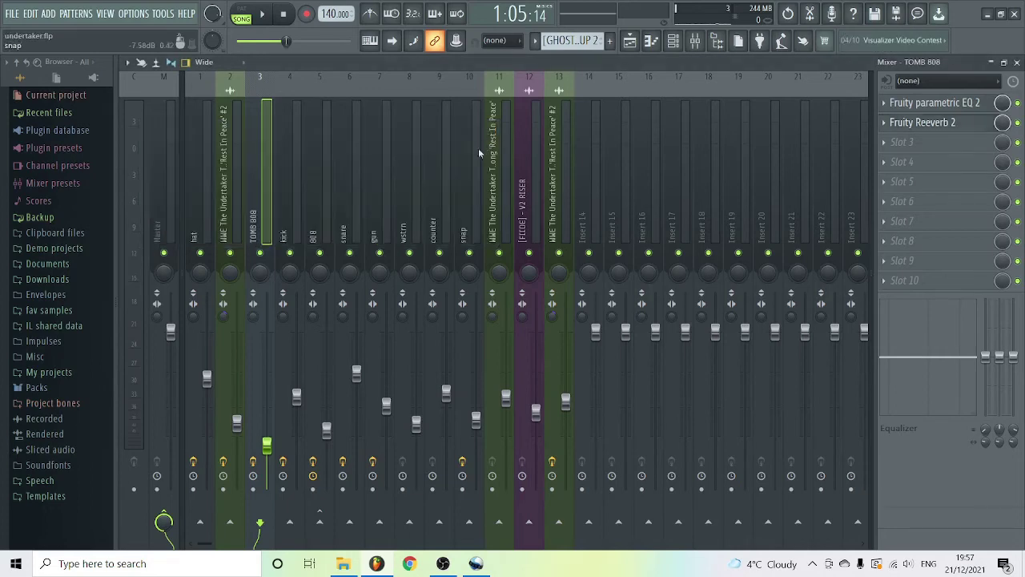
Open the grime #2 clip from the playlist in the piano roll and display its note pan values
key("F5")
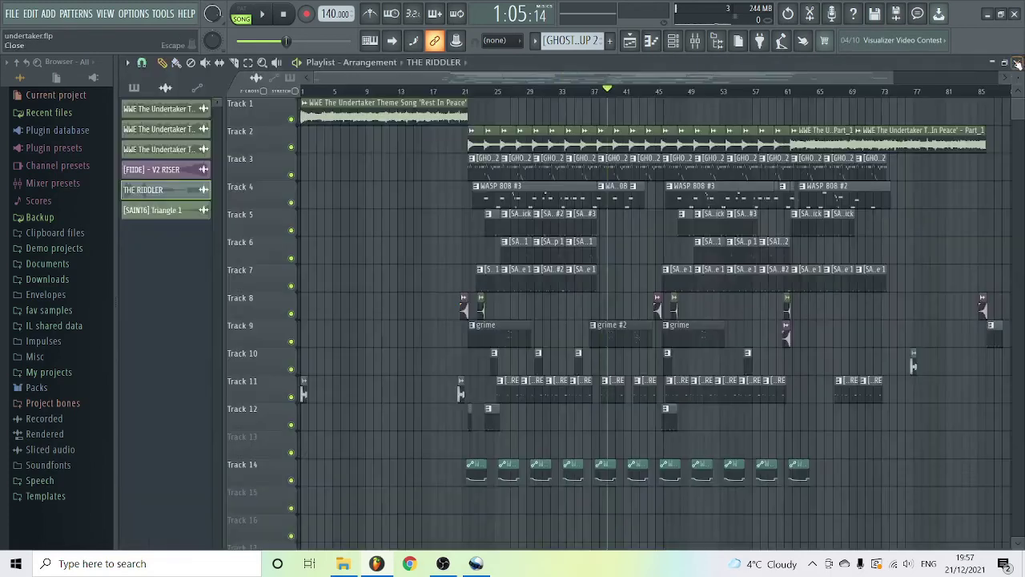
key("space")
key("space")
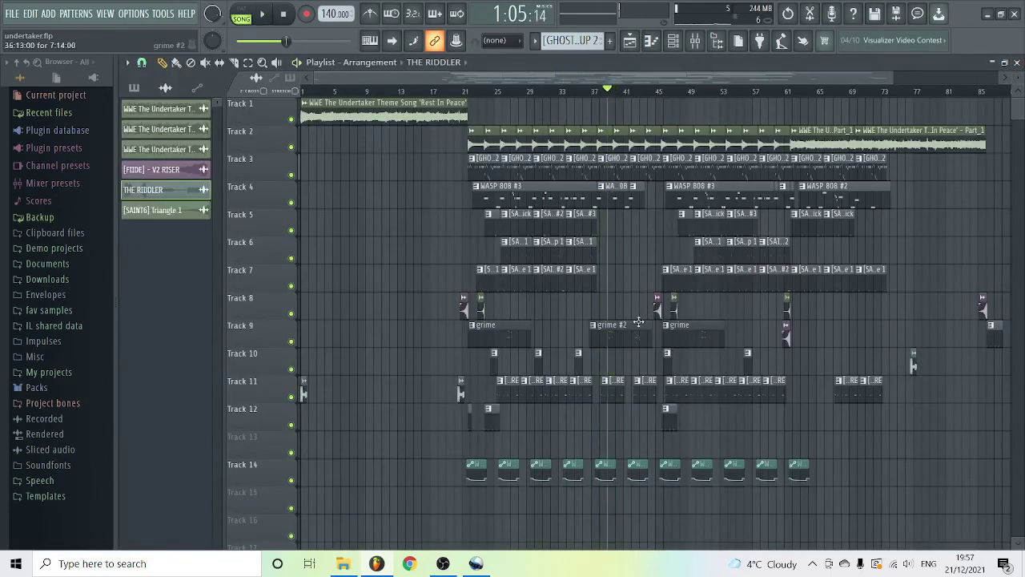
left_click(616, 336)
double_click(616, 336)
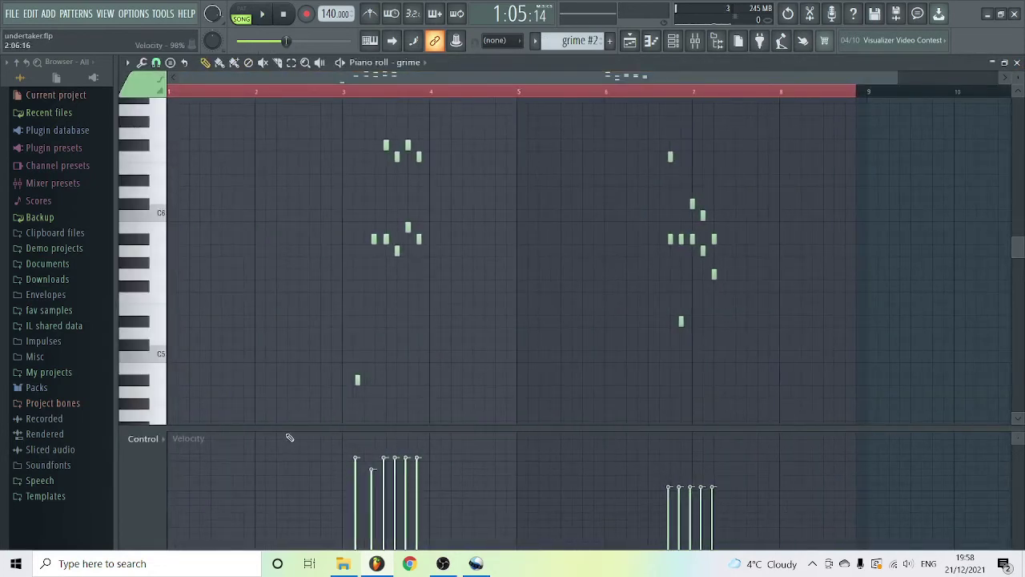
left_click(164, 446)
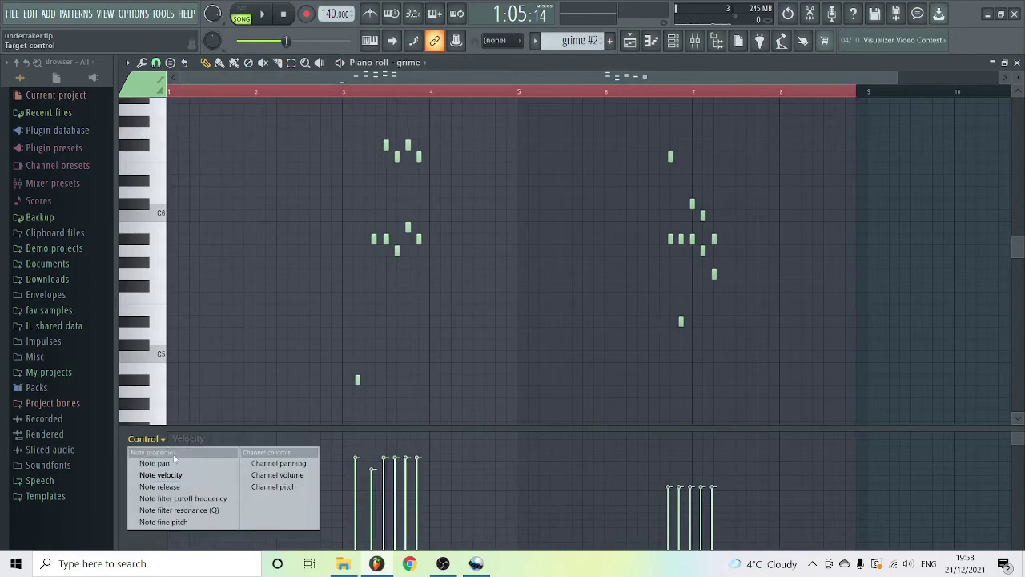
left_click(177, 463)
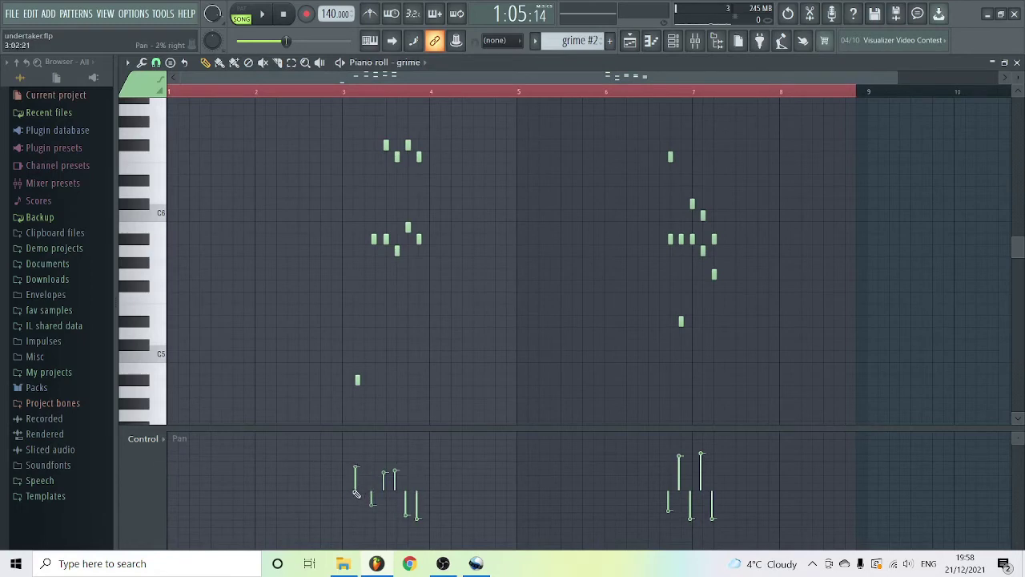
Try levelling the pan of the first group of grime notes near centre, play it back, and undo the change
left_click_drag(356, 494, 419, 492)
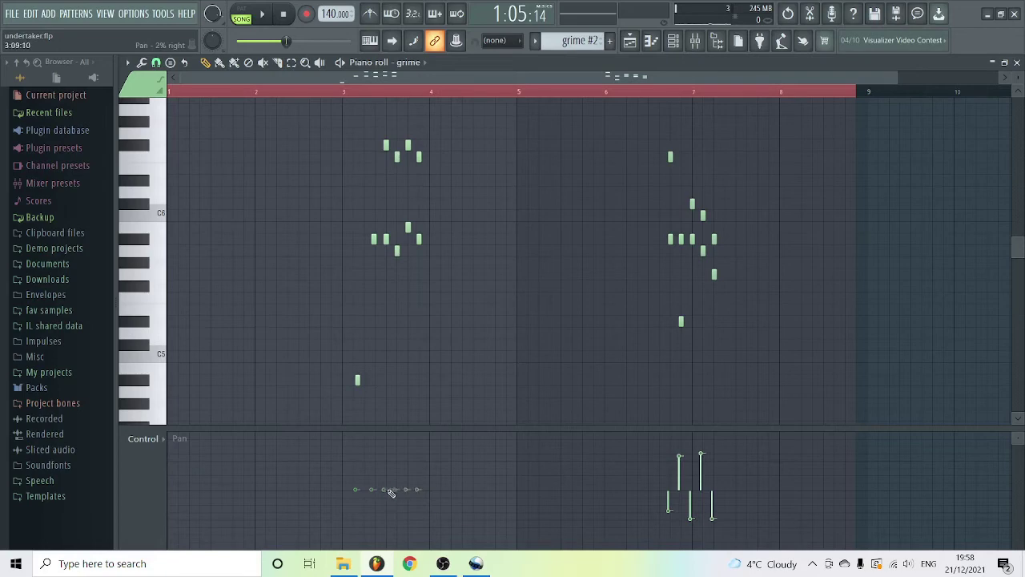
key("space")
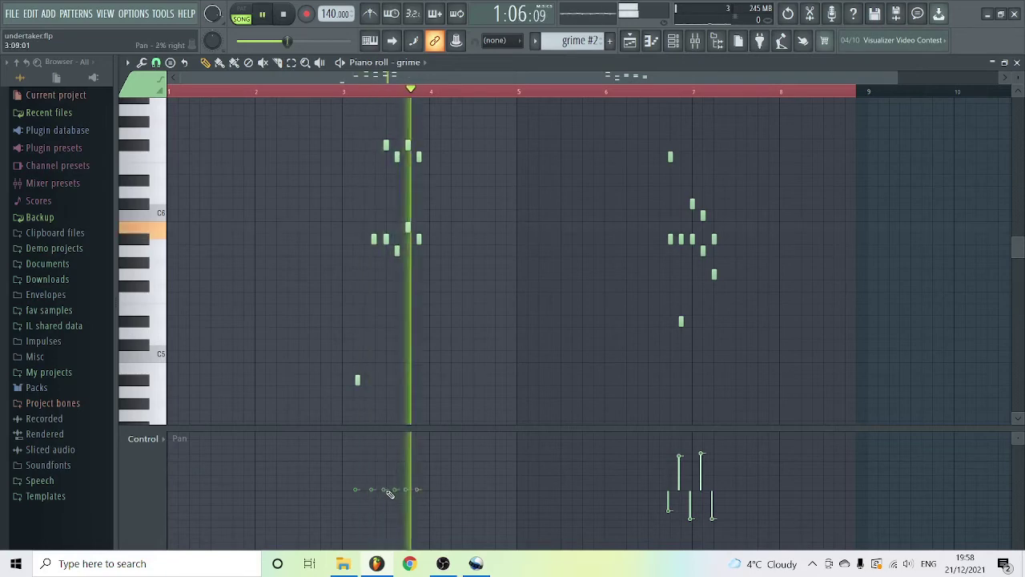
key("space")
key("ctrl+z")
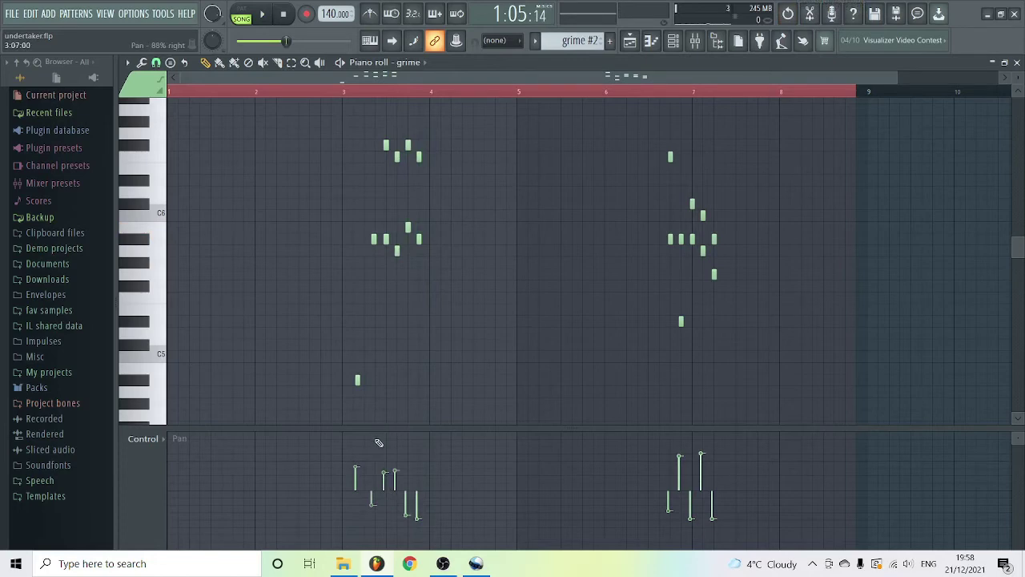
Play back the grime notes with their alternating panning and close the piano roll
key("space")
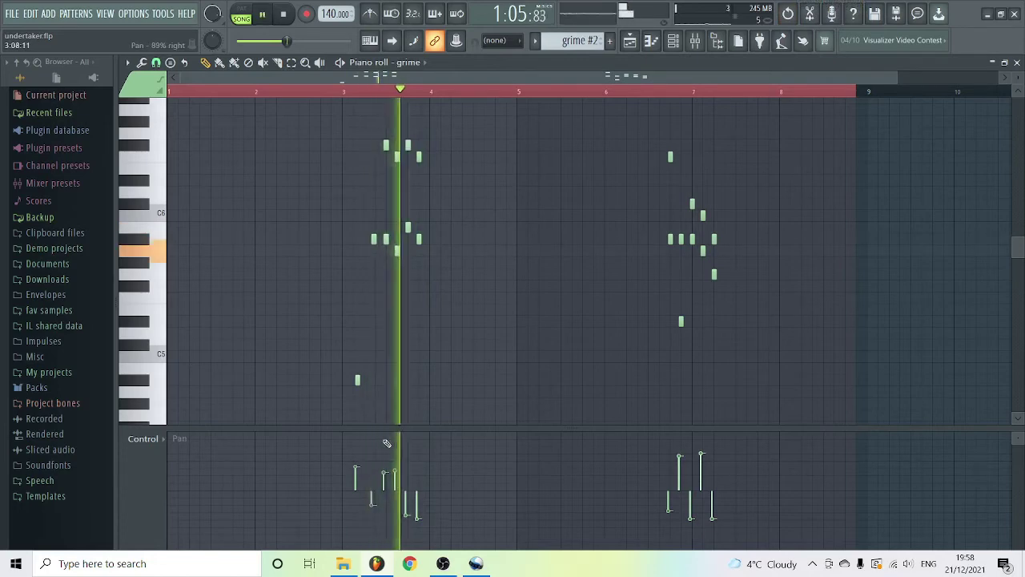
key("space")
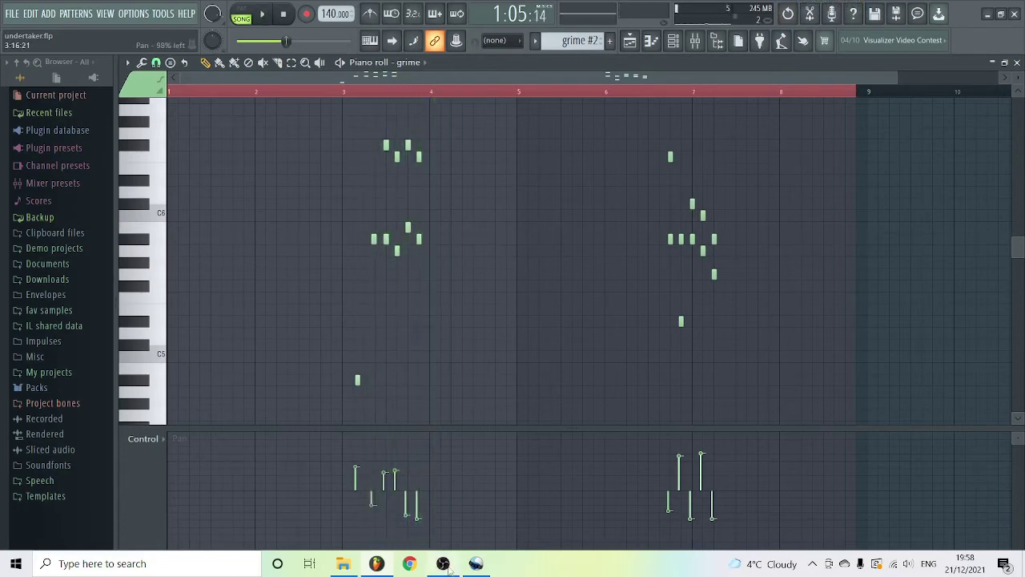
left_click(1018, 63)
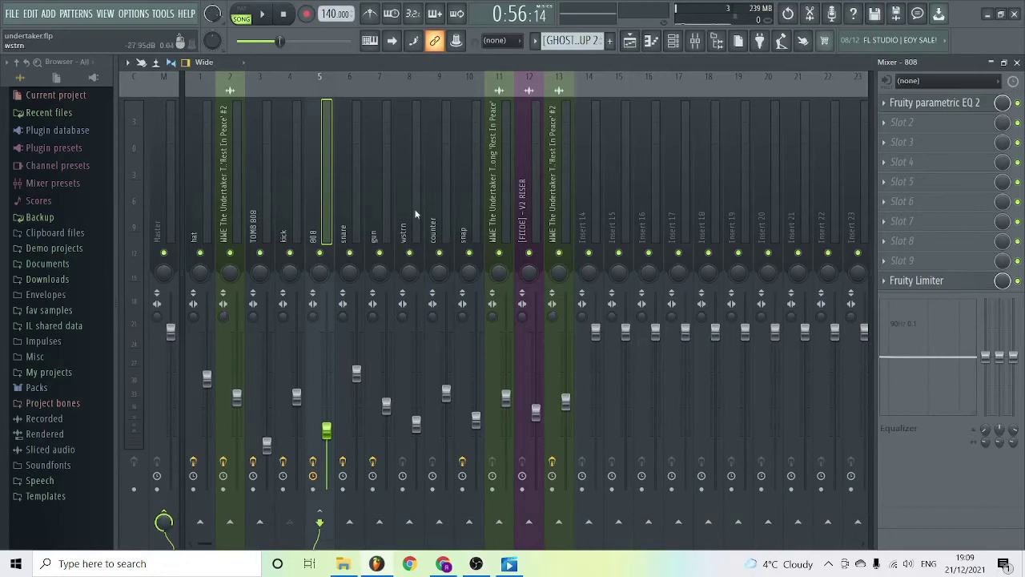
Review the Fruity parametric EQ 2 curves on the snare and gun mixer tracks
left_click(350, 230)
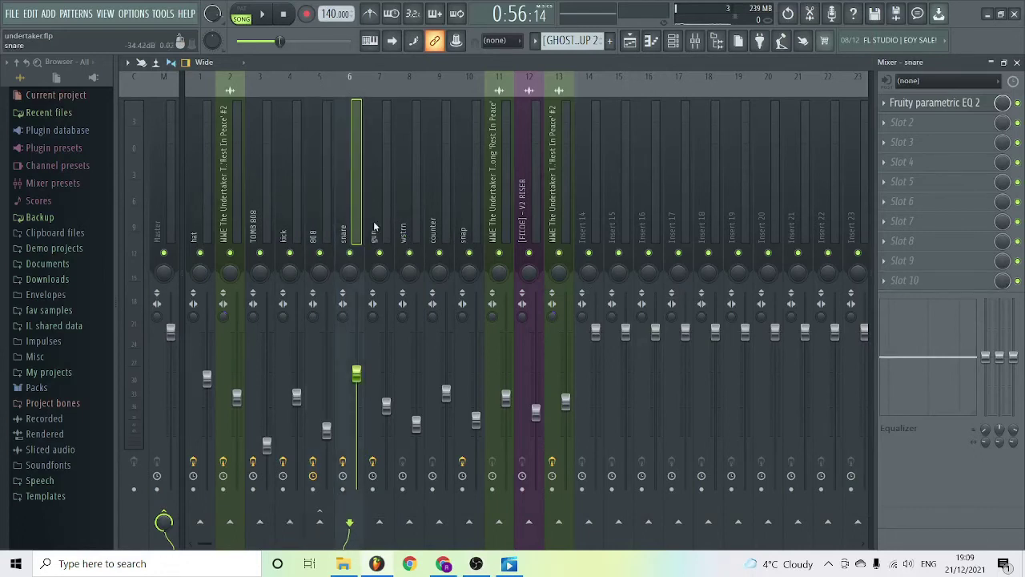
left_click(950, 103)
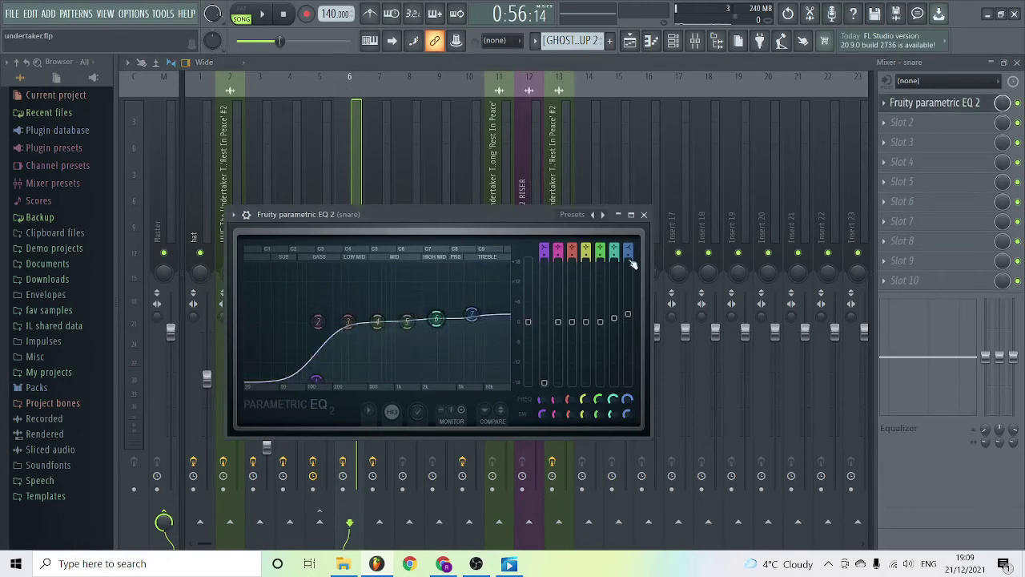
left_click(644, 215)
left_click(377, 230)
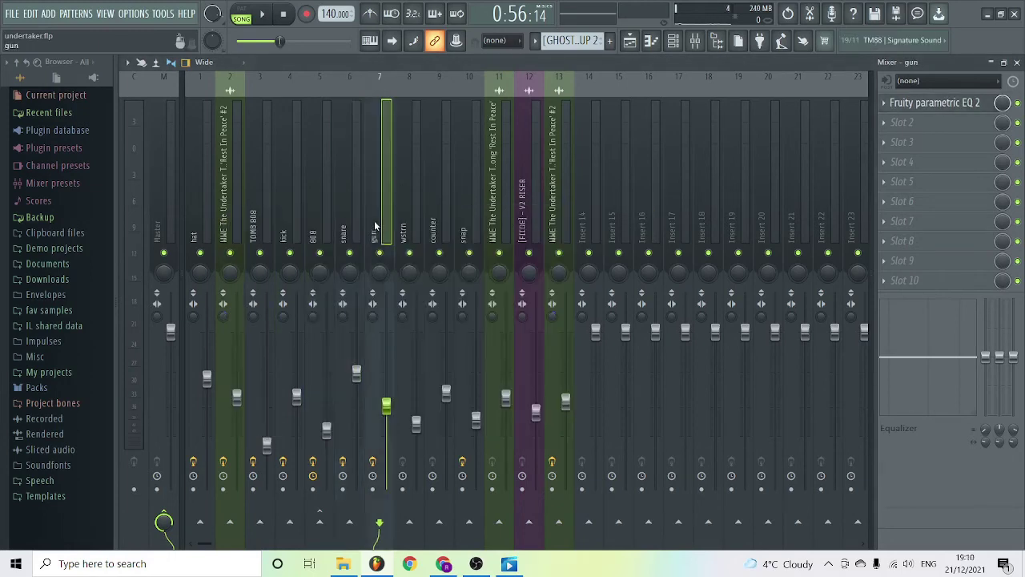
left_click(935, 102)
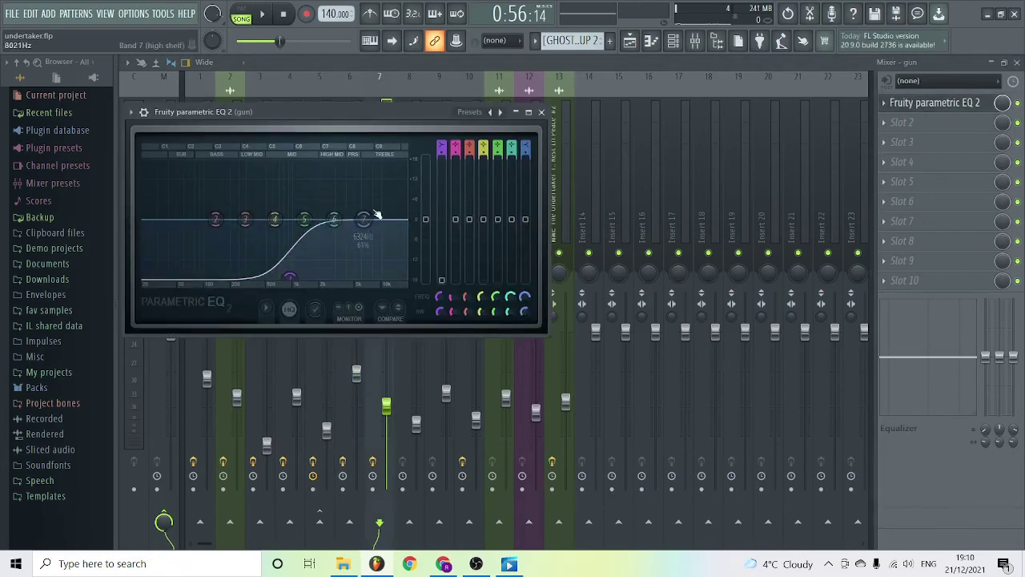
left_click(541, 112)
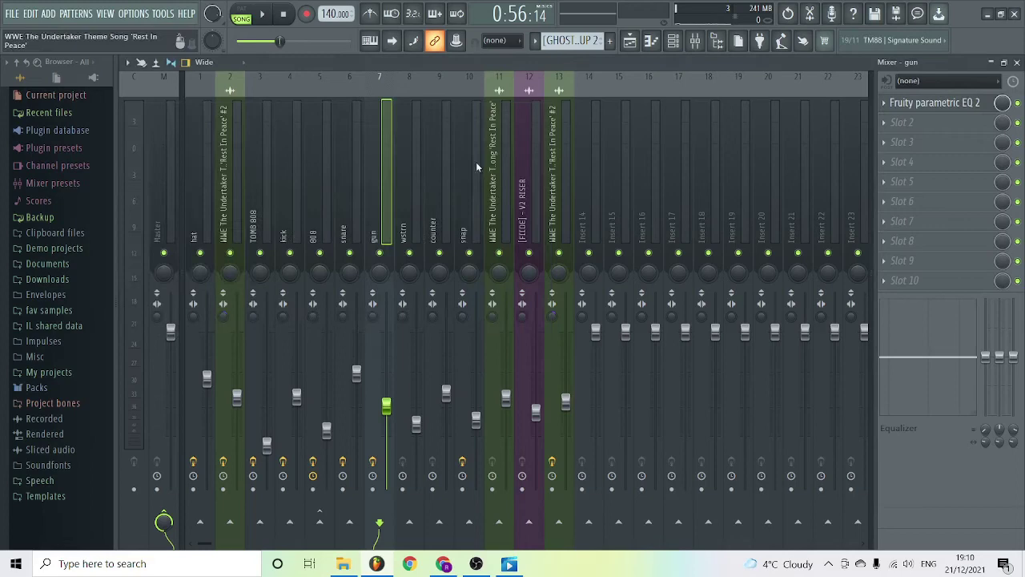
Check the effect slots of the wstrn, counter, snap and V2 RISER mixer tracks, including the snap's Fruity parametric EQ 2
left_click(408, 219)
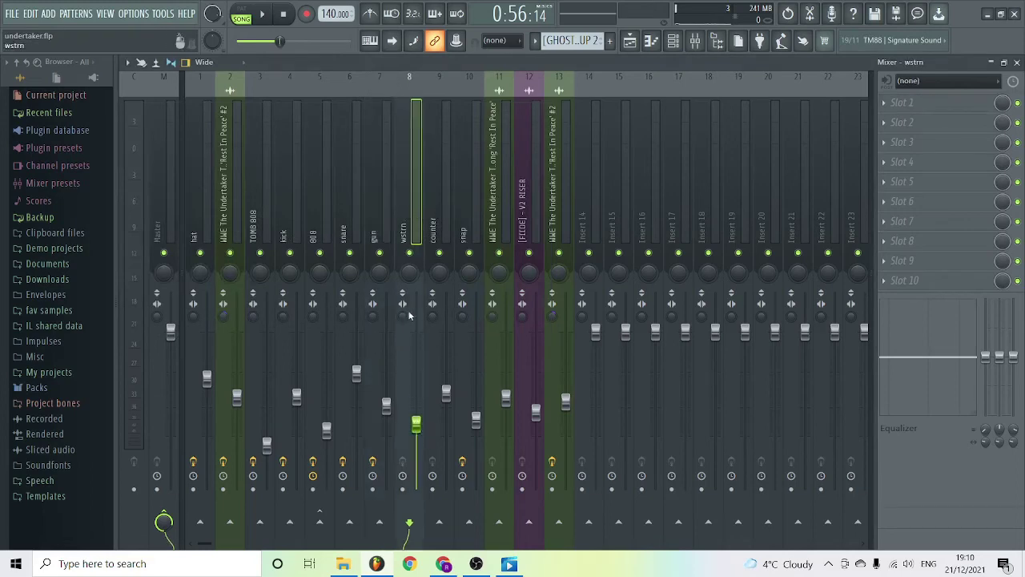
left_click(439, 223)
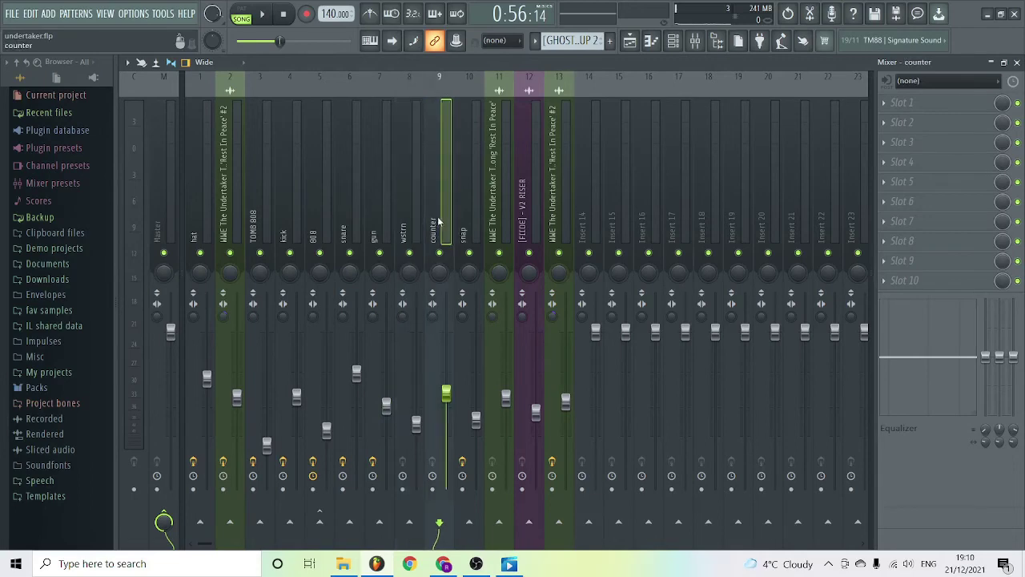
left_click(463, 234)
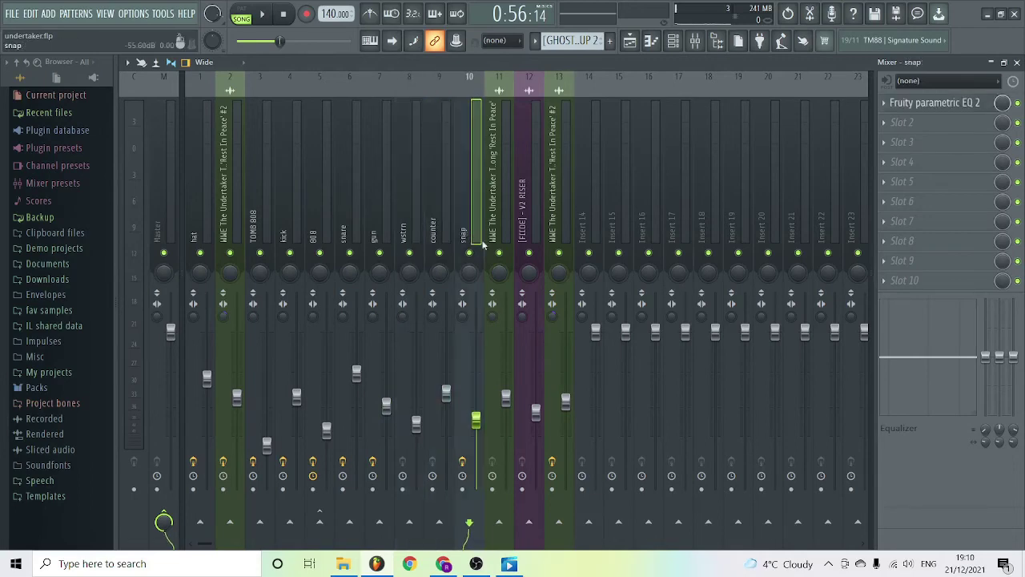
left_click(921, 105)
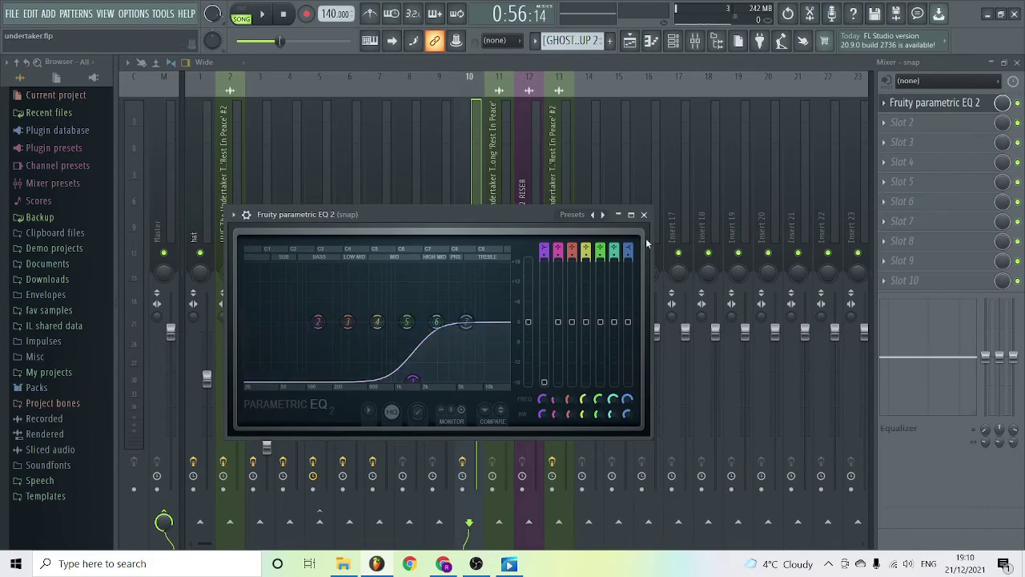
left_click(644, 214)
left_click(535, 231)
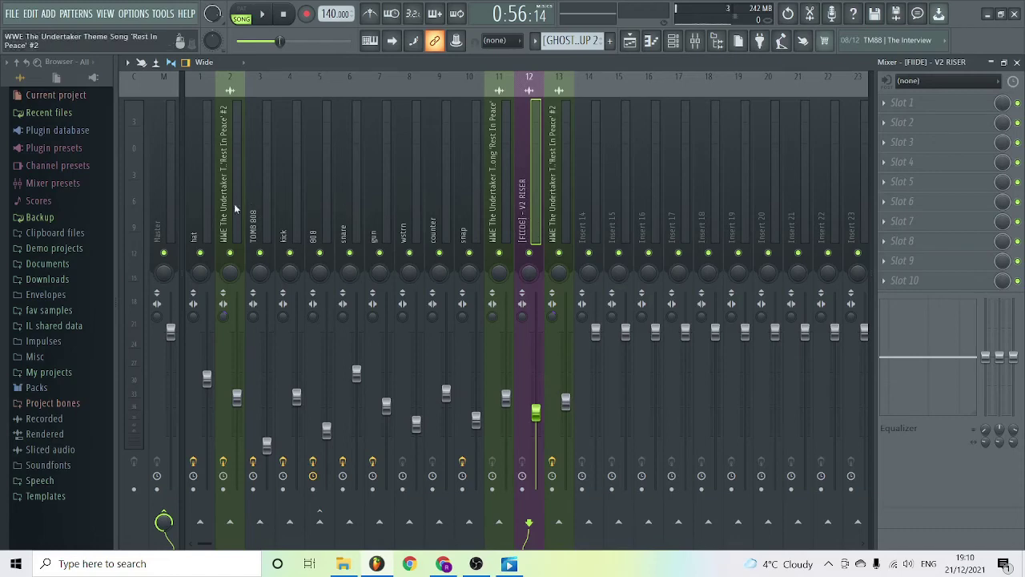
Review the Fruity parametric EQ 2 curves on Undertaker theme mixer tracks 2 and 13, and check track 11's effect slots
left_click(561, 179)
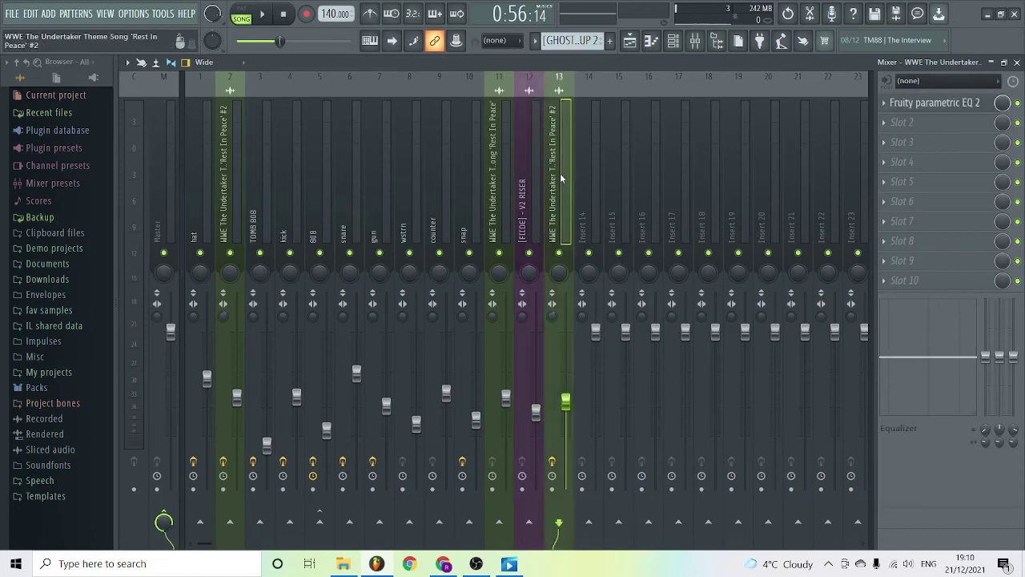
left_click(234, 205)
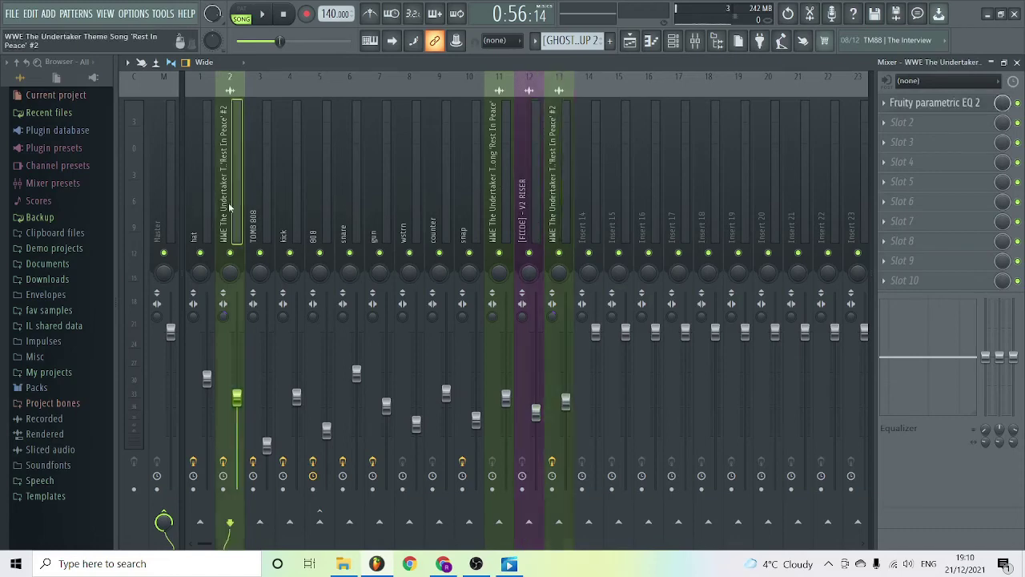
left_click(932, 112)
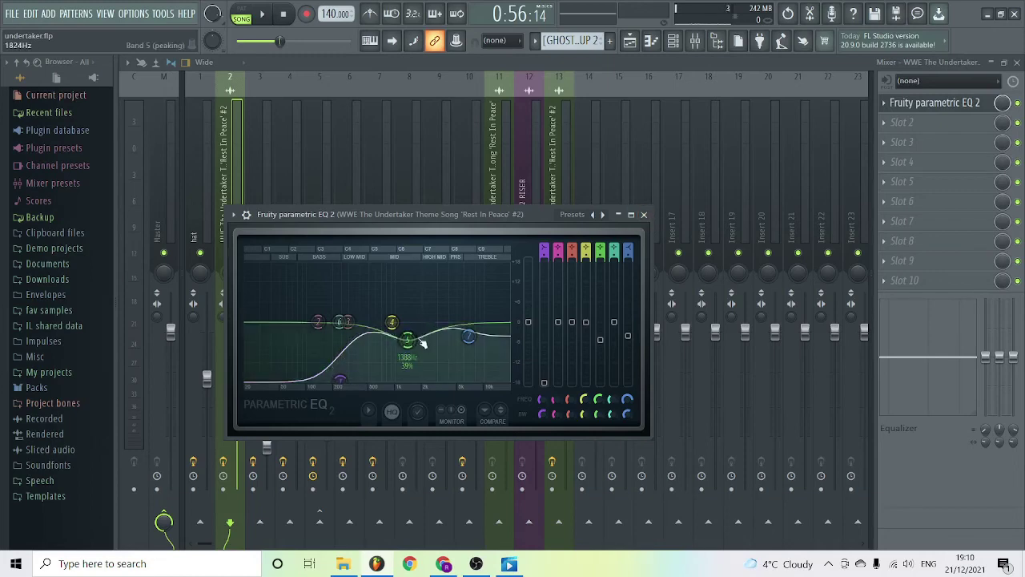
left_click(644, 214)
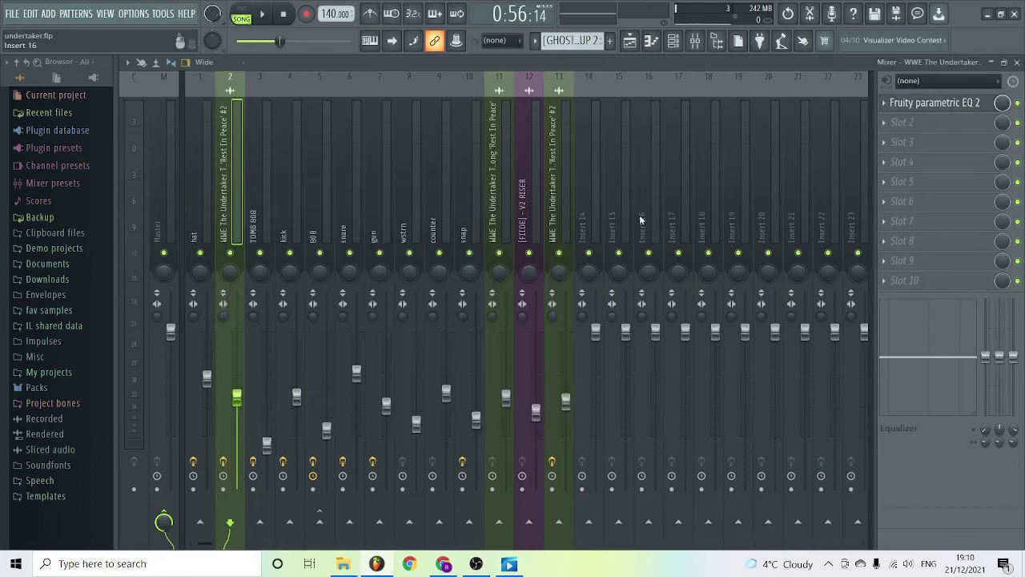
left_click(559, 168)
left_click(933, 105)
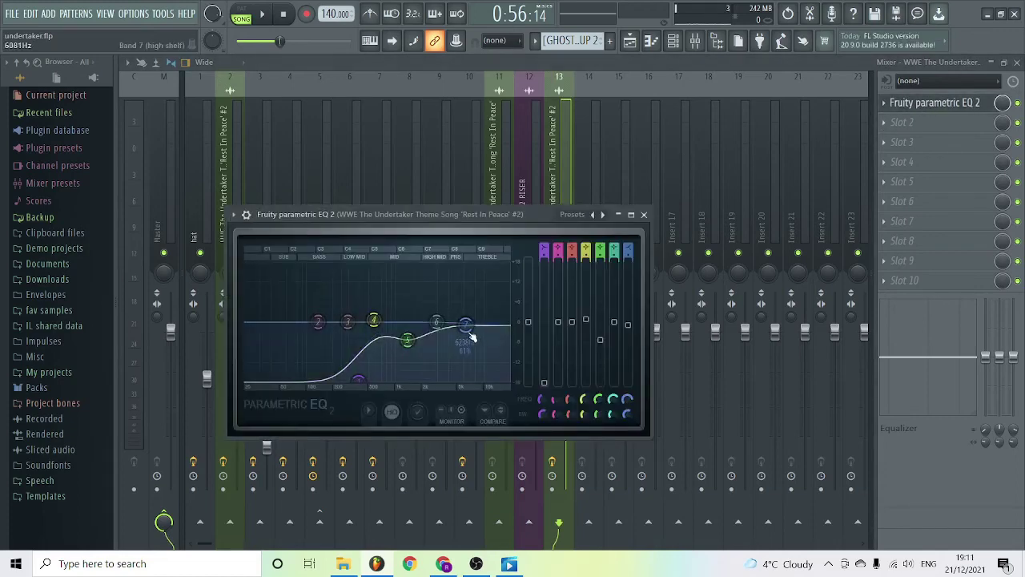
left_click(644, 215)
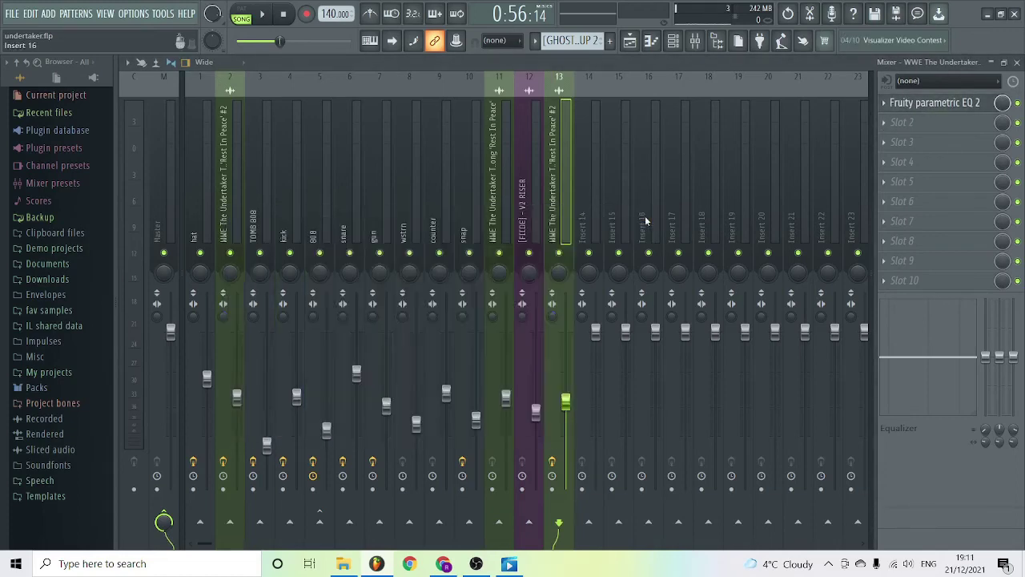
left_click(494, 174)
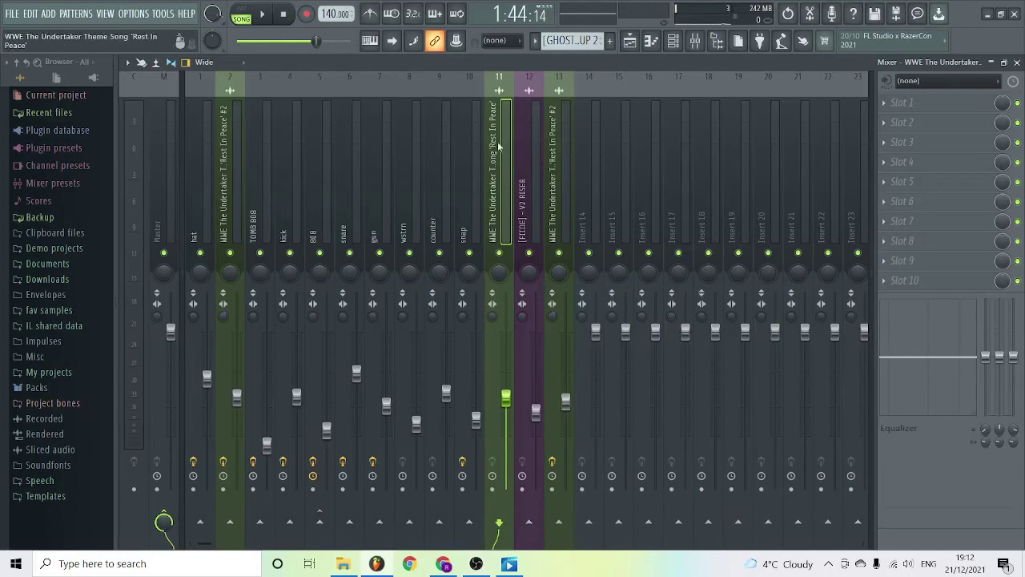
Close the mixer and return the playlist playhead to the start of the arrangement at bar 1
left_click(1018, 63)
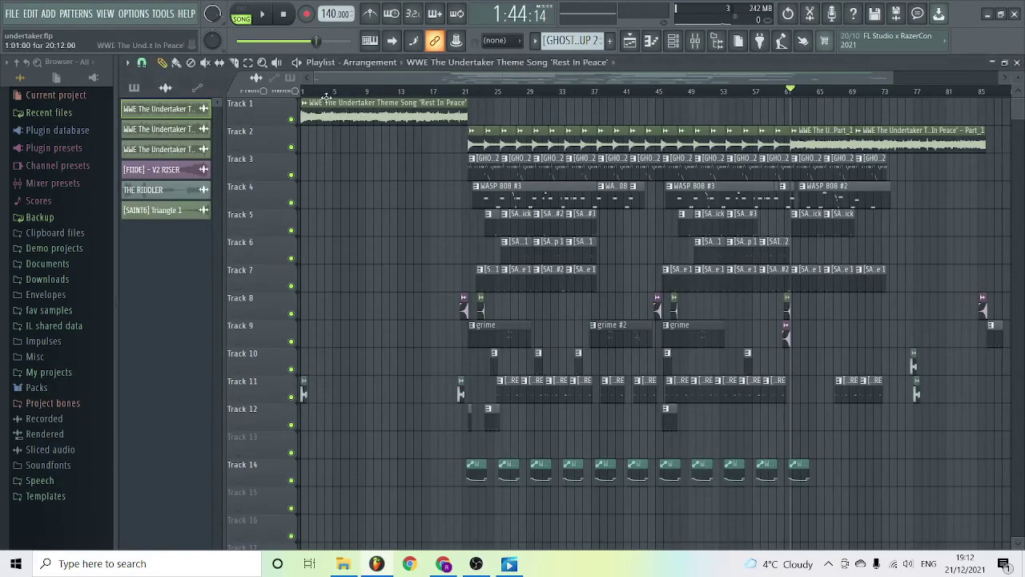
mouse_move(315, 94)
left_mouse_down()
mouse_move(463, 94)
mouse_move(303, 93)
left_mouse_up()
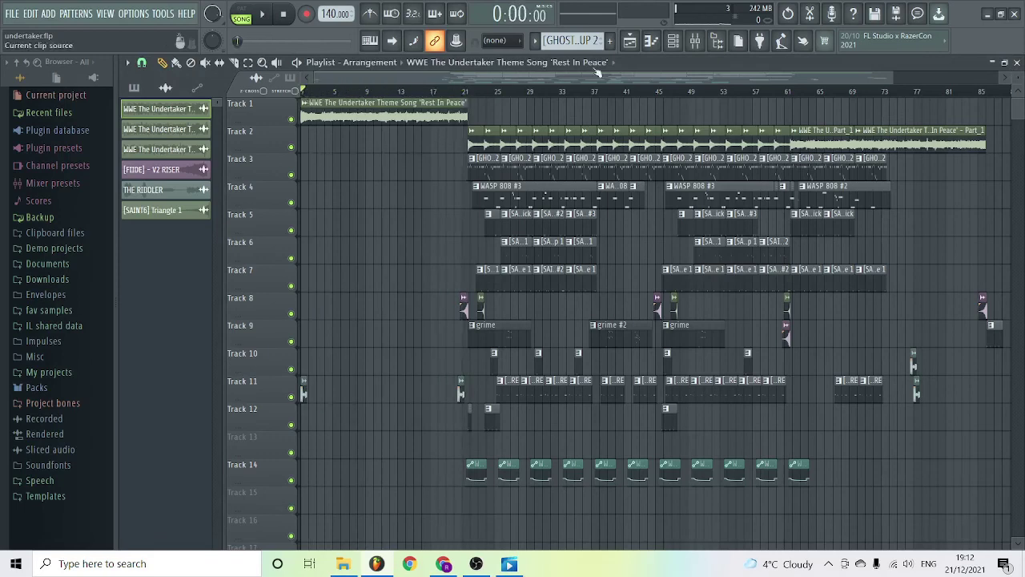
Recheck mixer track 13's effect slots, then open the sample settings of THE RIDDLER clip at the start of Track 11
left_click(696, 40)
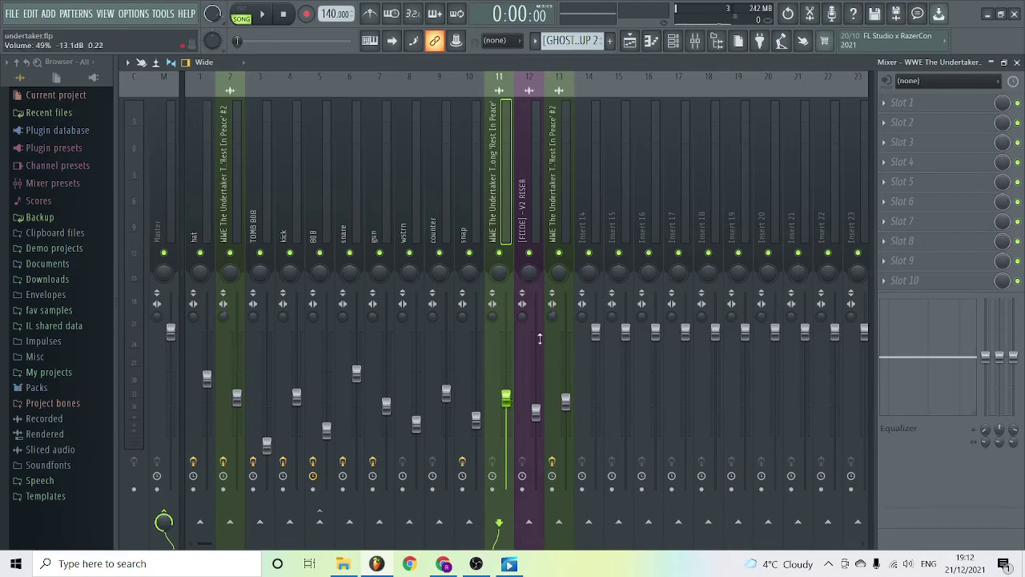
left_click(560, 232)
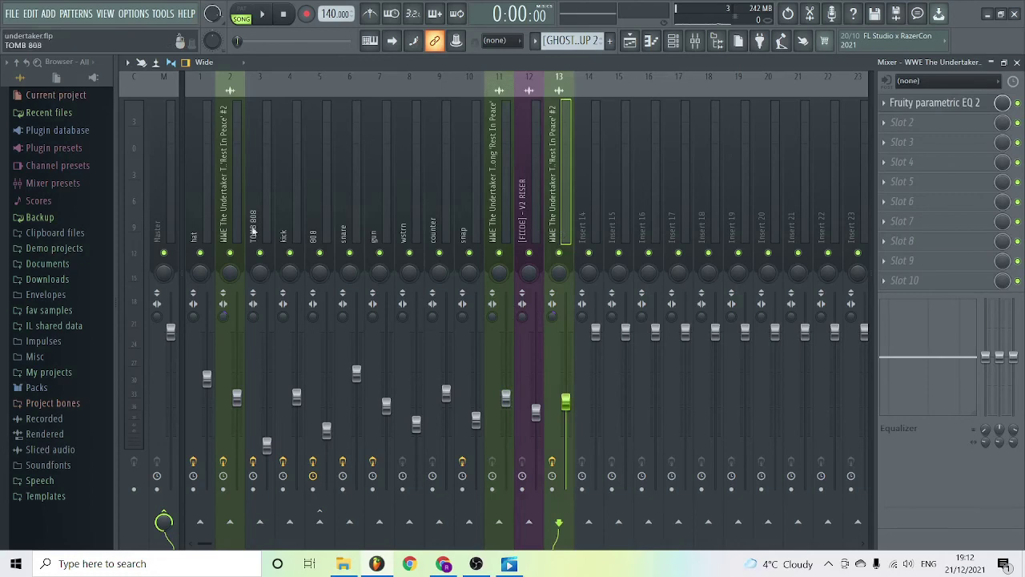
key("F5")
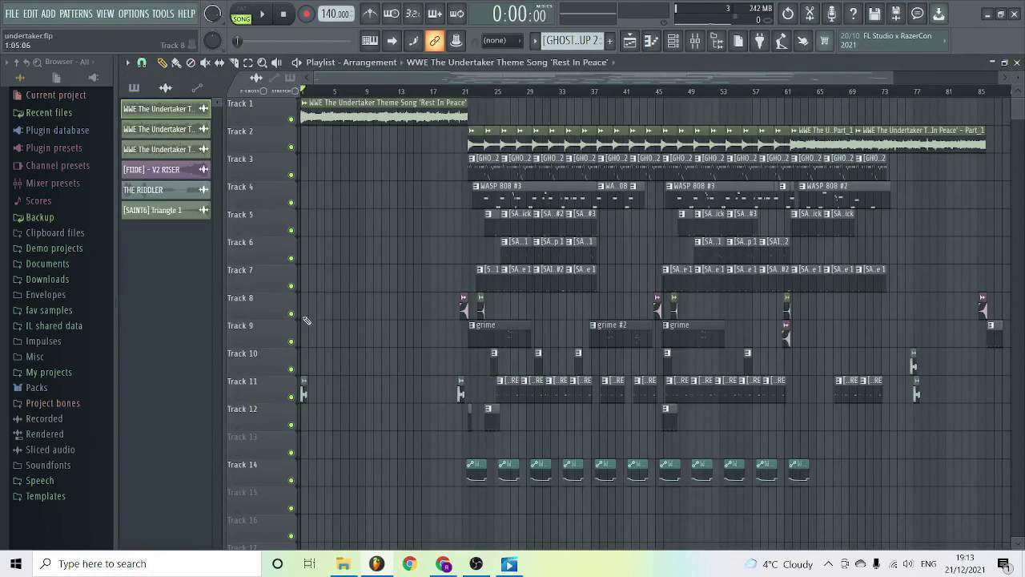
double_click(305, 390)
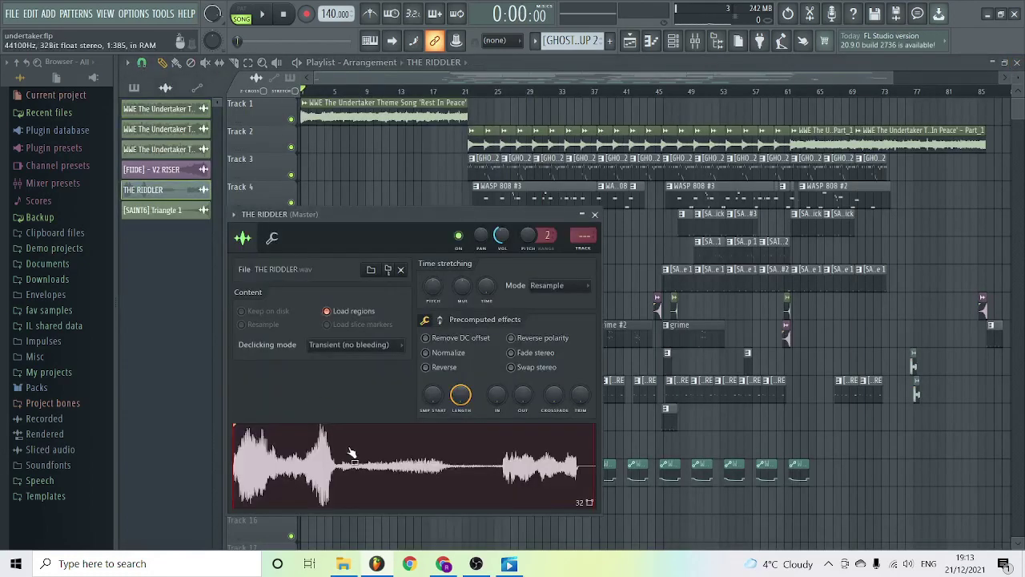